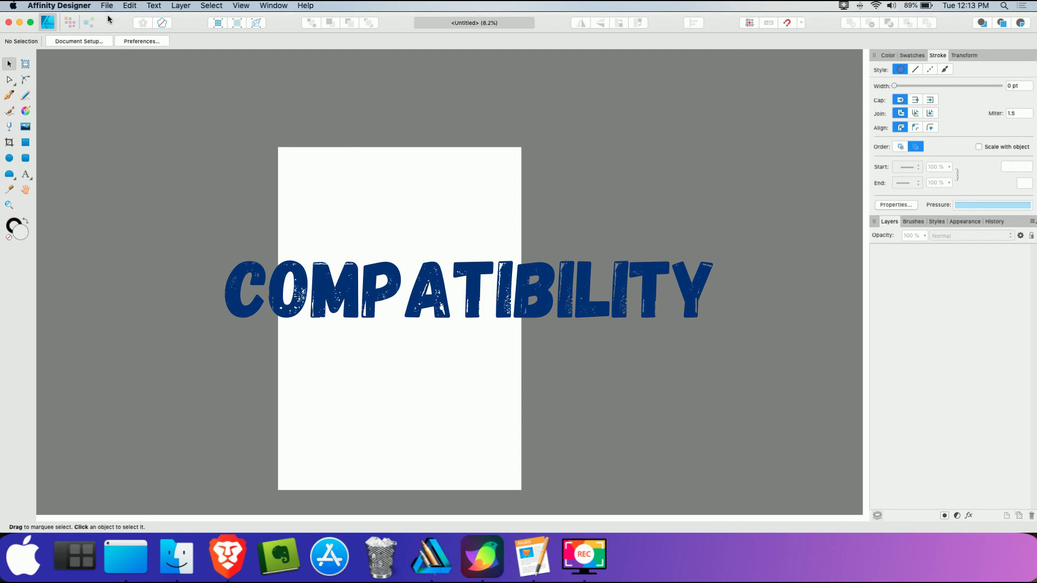
# Switch to Amadine's window showing its blank Untitled document
pyautogui.click(484, 546)
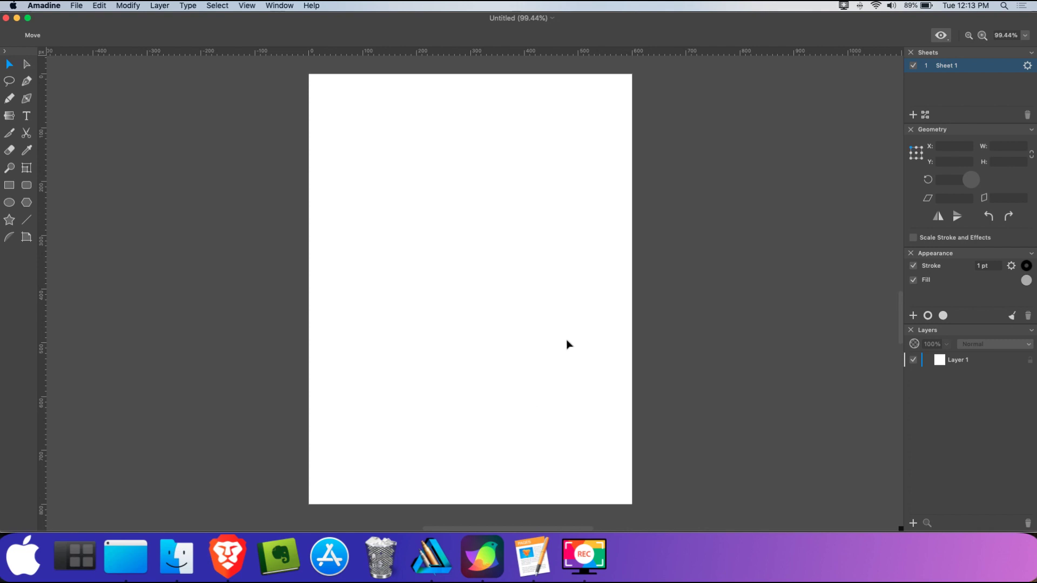
# Return to Affinity Designer, open File > Export…, and select file000709.ai
pyautogui.click(435, 562)
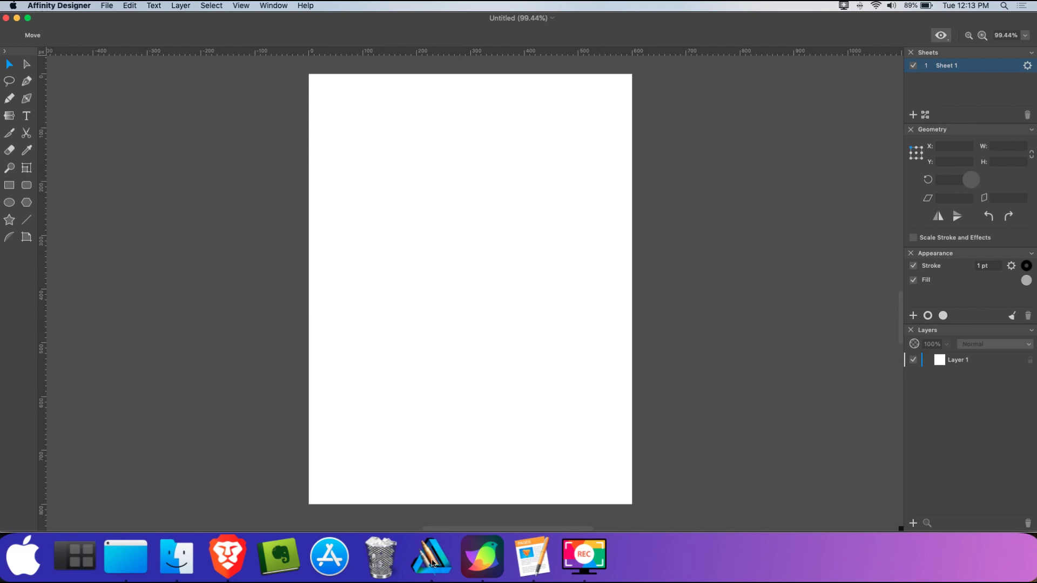
pyautogui.click(106, 6)
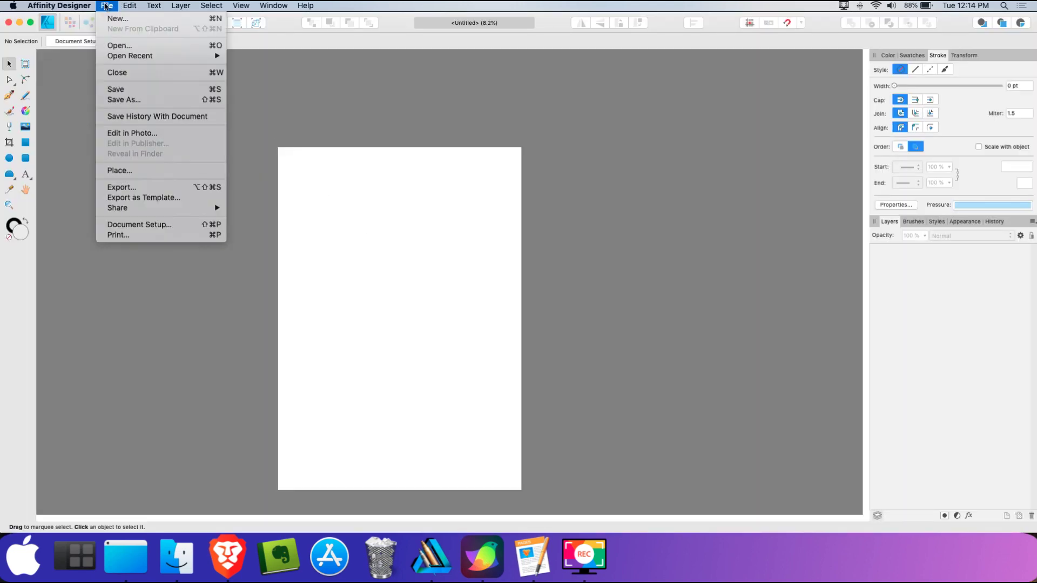
pyautogui.click(139, 187)
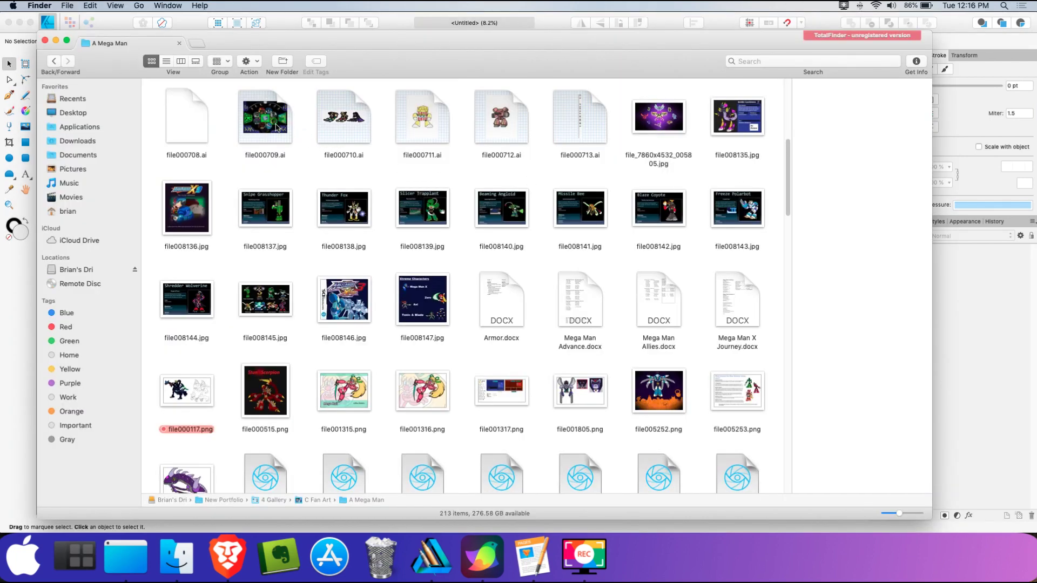
pyautogui.click(274, 127)
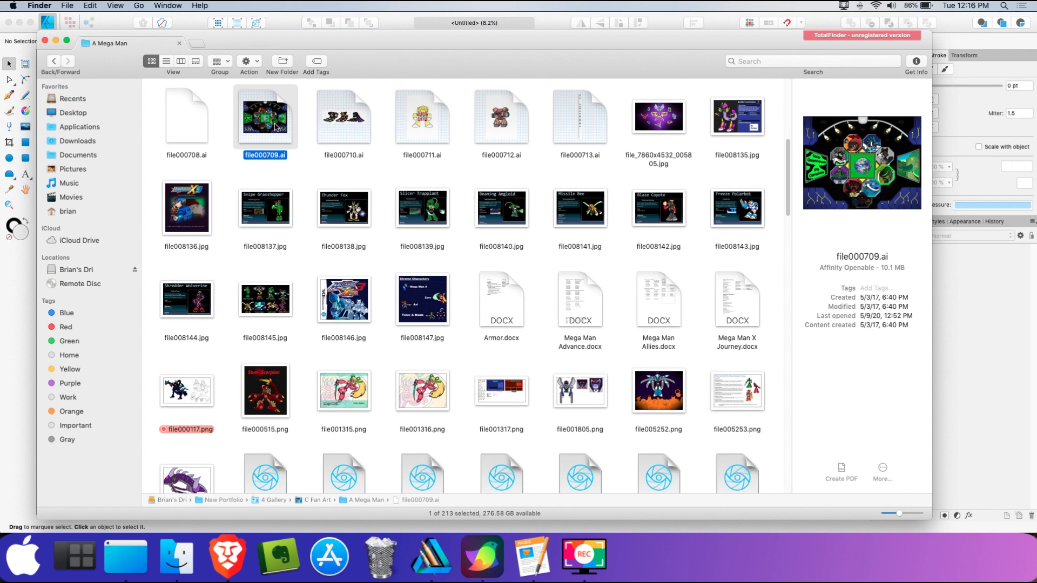
# Open file000709.ai from the A Mega Man folder in Affinity Designer
pyautogui.doubleClick(276, 127)
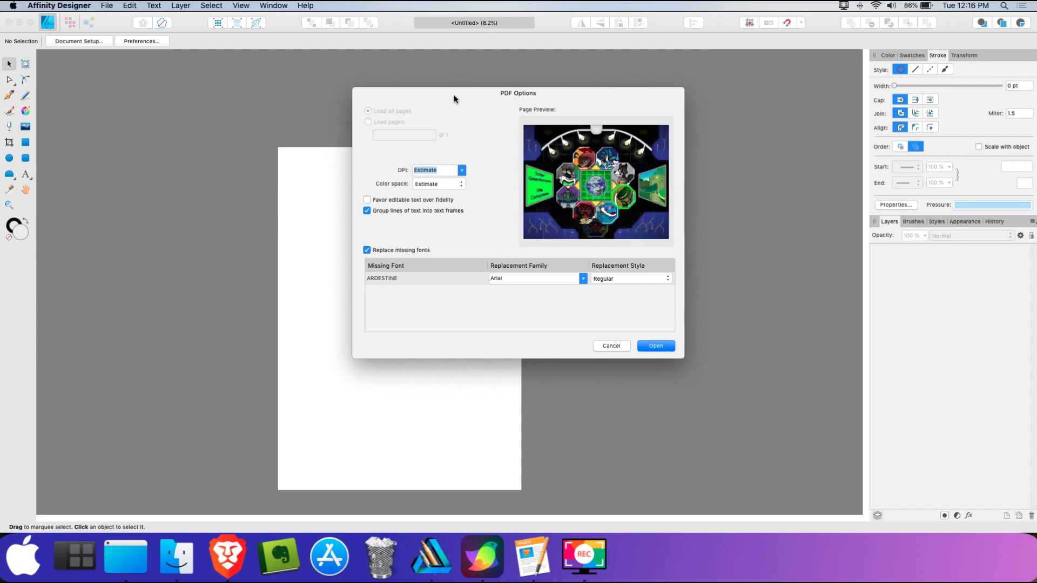
# Accept the PDF import options and set the Fade layer's opacity to 50%
pyautogui.press('Return')
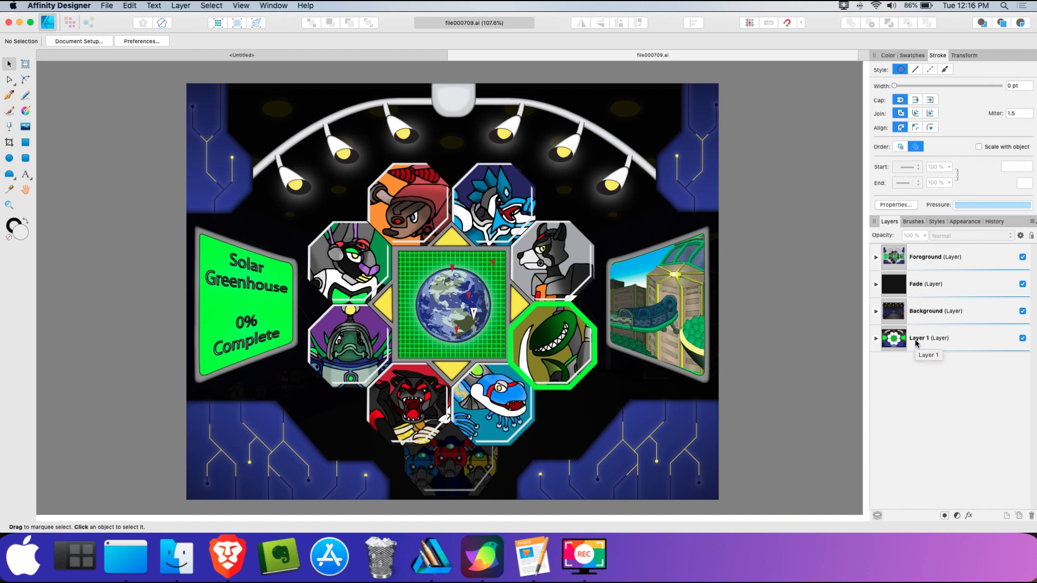
pyautogui.click(945, 289)
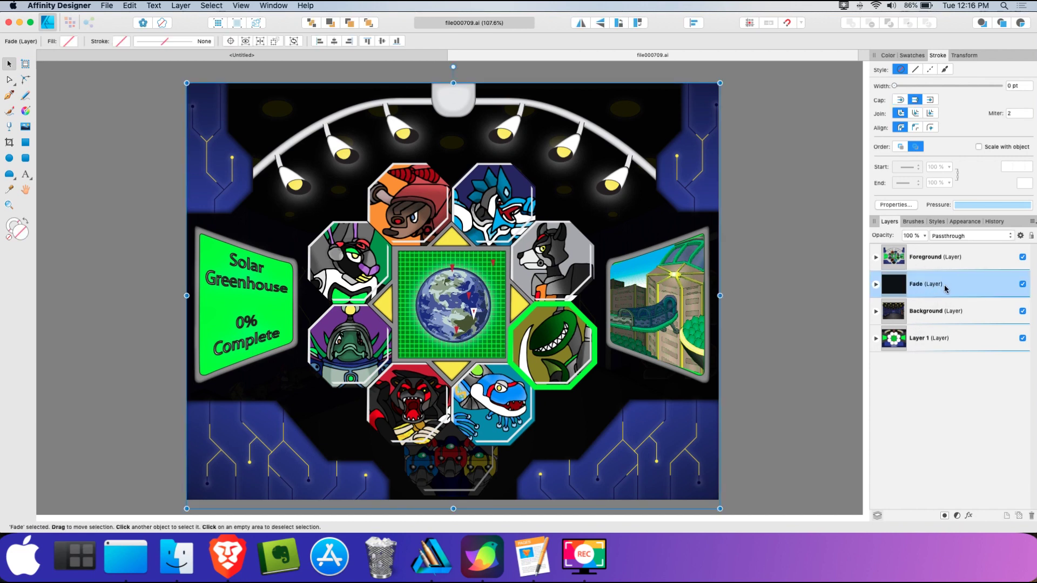
pyautogui.click(925, 240)
pyautogui.moveTo(925, 250); pyautogui.dragTo(879, 260)
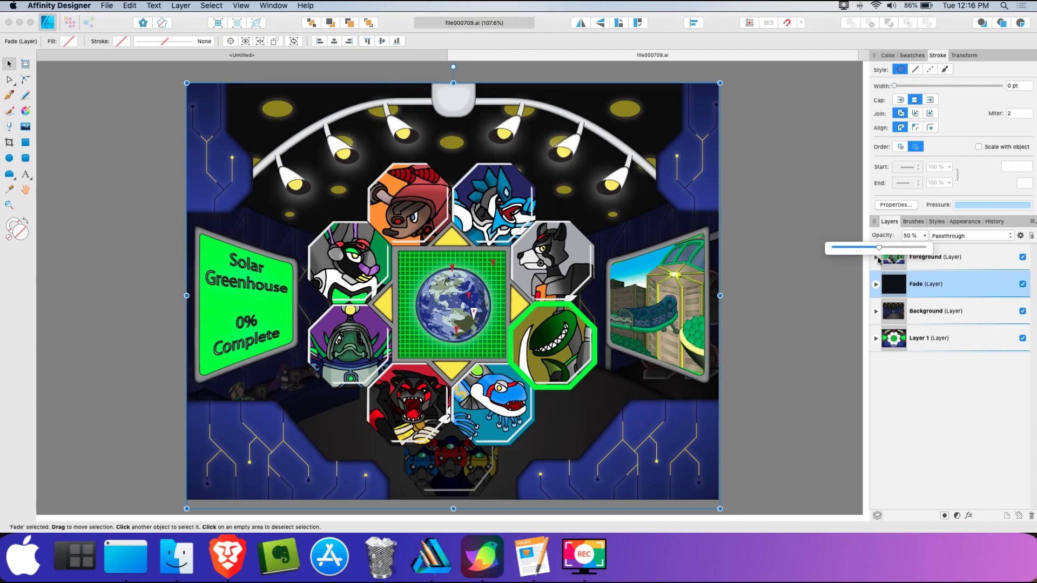
pyautogui.moveTo(879, 259); pyautogui.dragTo(879, 260)
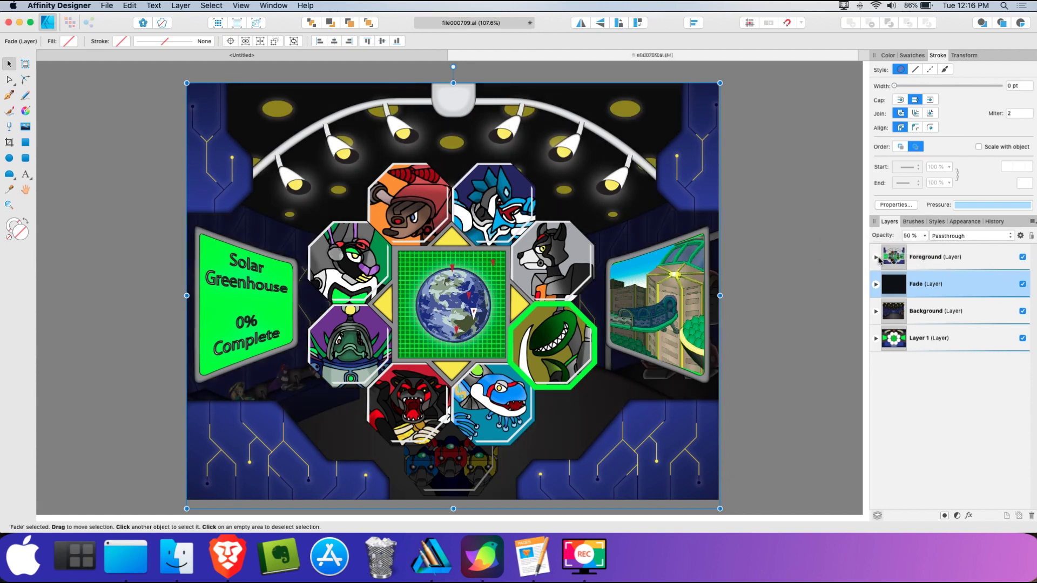
# Hide and then re-show the Foreground and Fade layers
pyautogui.click(1022, 257)
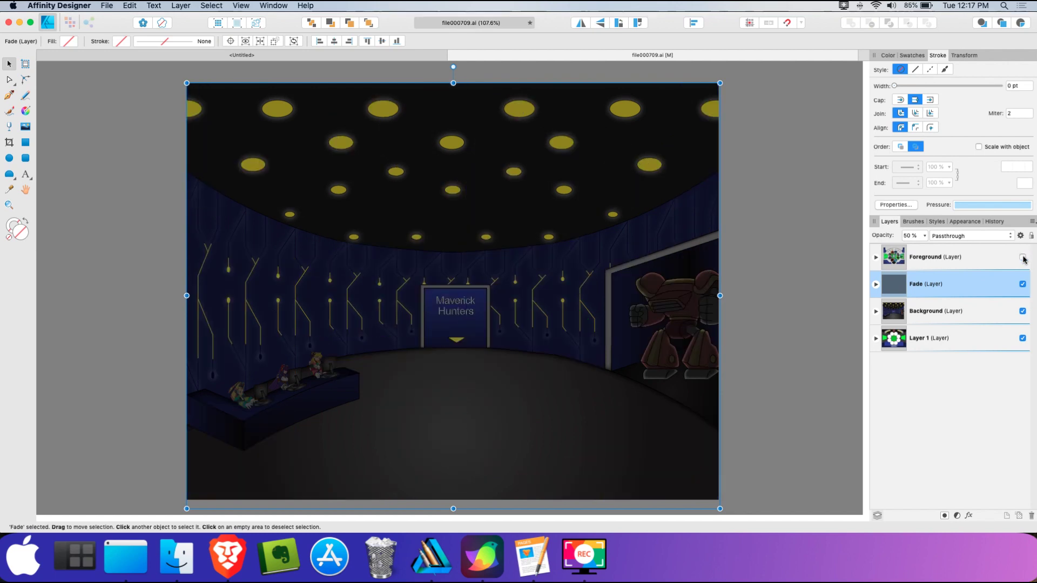
pyautogui.click(1022, 284)
pyautogui.click(1023, 284)
pyautogui.click(1022, 258)
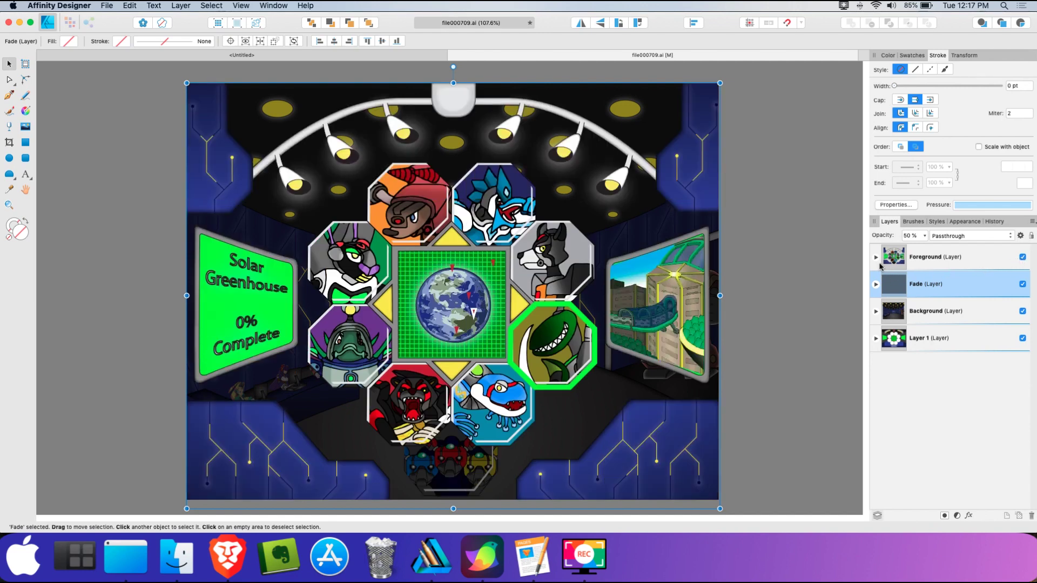
# Expand the Foreground layer and select the grey dog octagon group
pyautogui.click(876, 258)
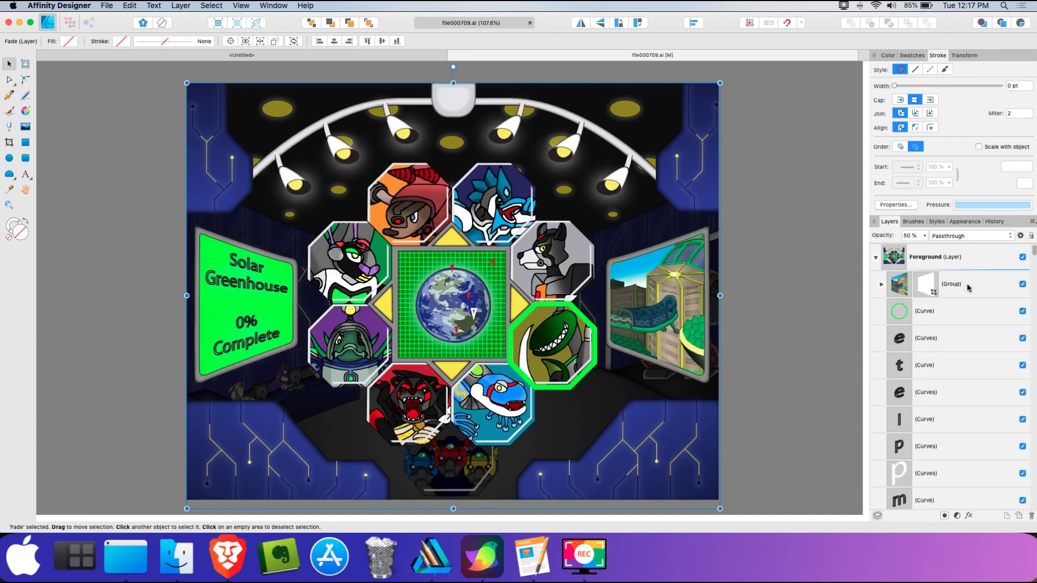
pyautogui.scroll(-8, 983, 315)
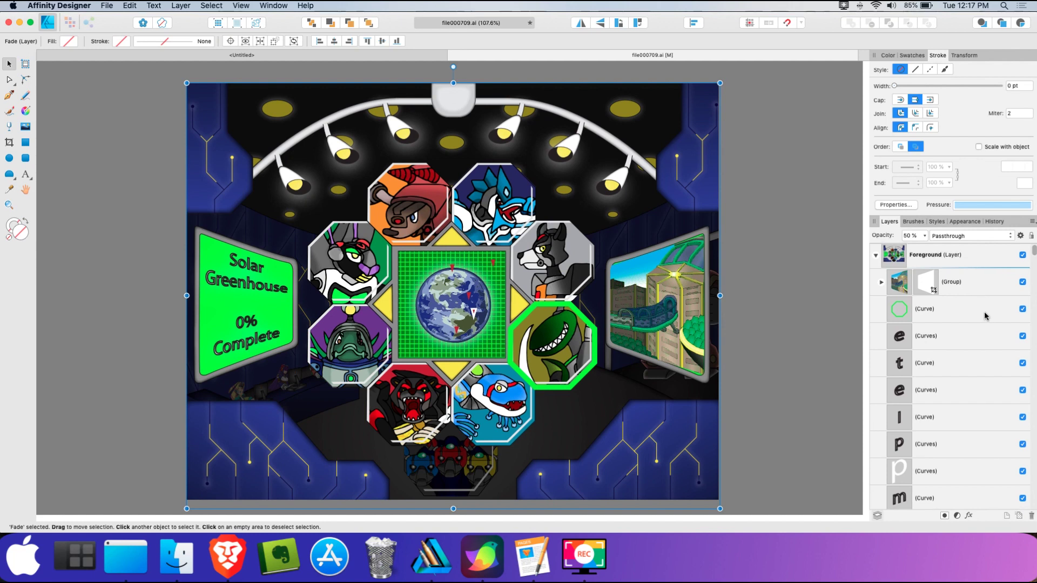
pyautogui.scroll(-8, 982, 317)
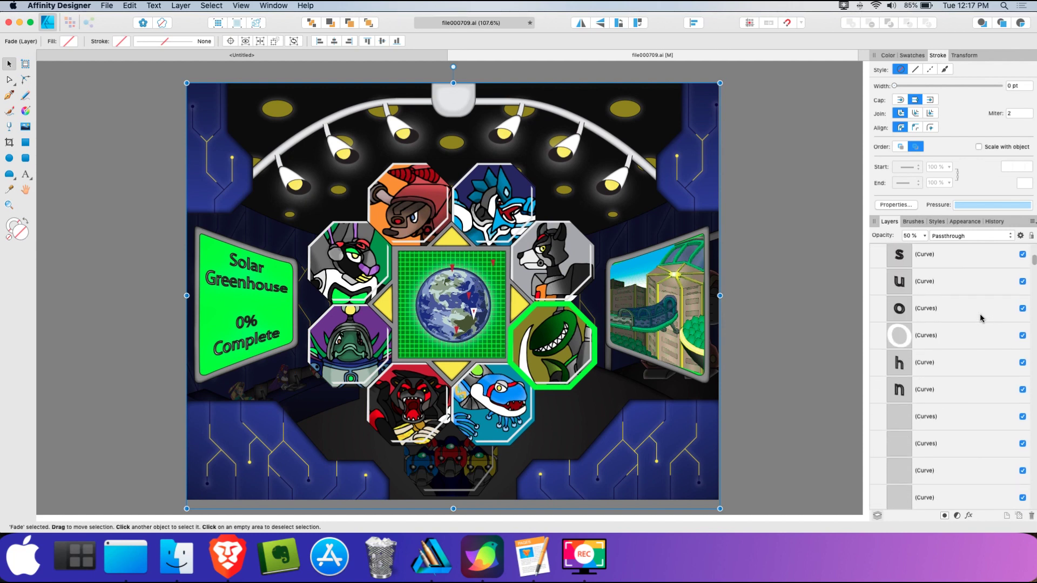
pyautogui.click(557, 257)
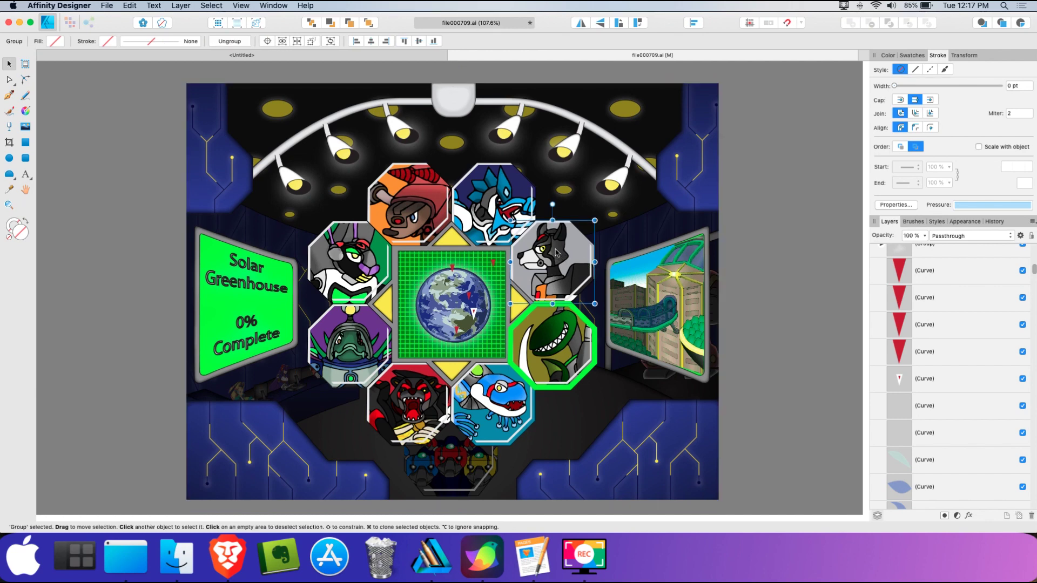
pyautogui.doubleClick(559, 249)
pyautogui.scroll(5, 562, 247)
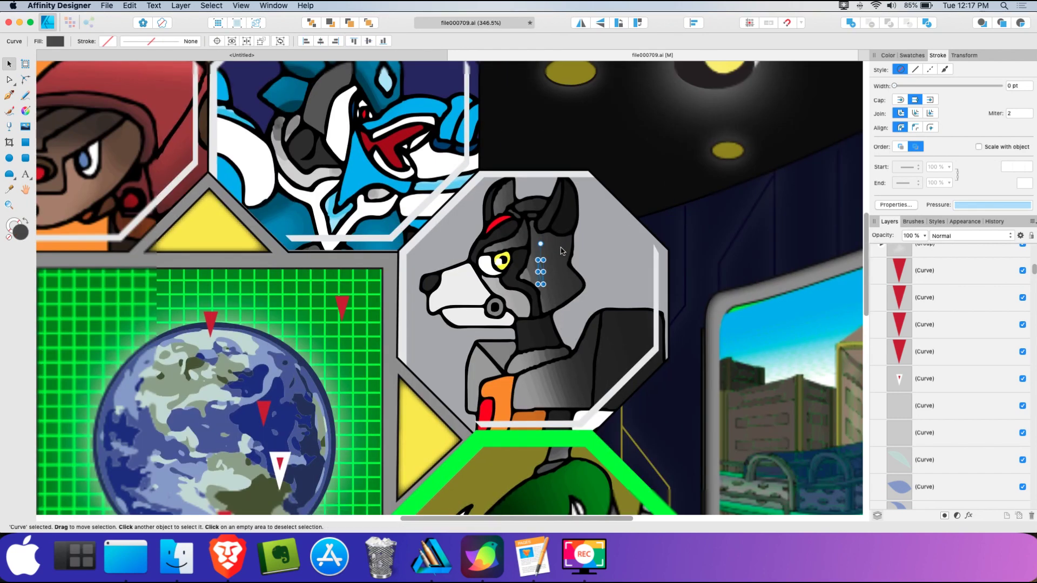
pyautogui.scroll(5, 571, 262)
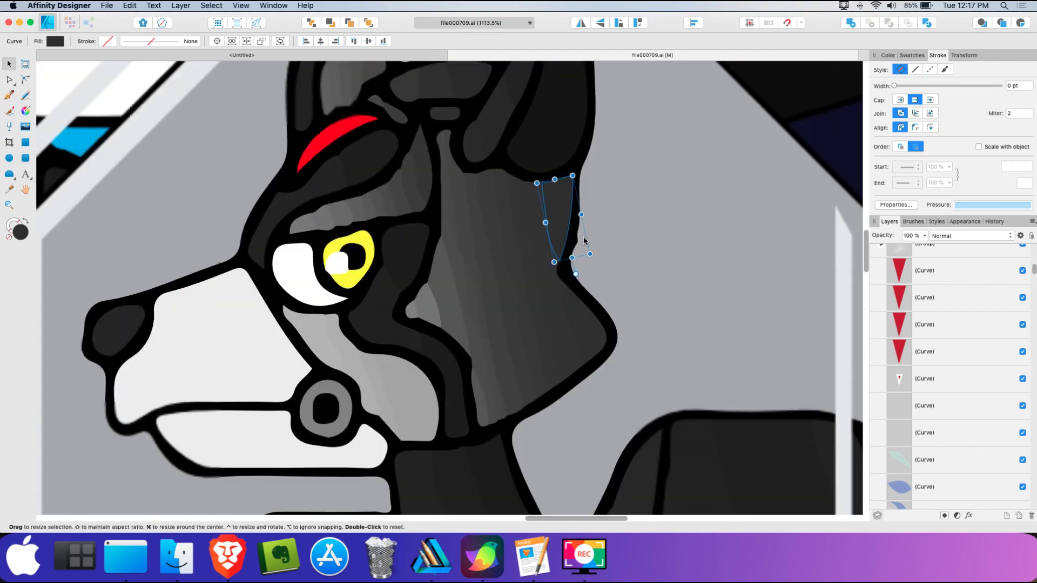
pyautogui.scroll(-5, 561, 284)
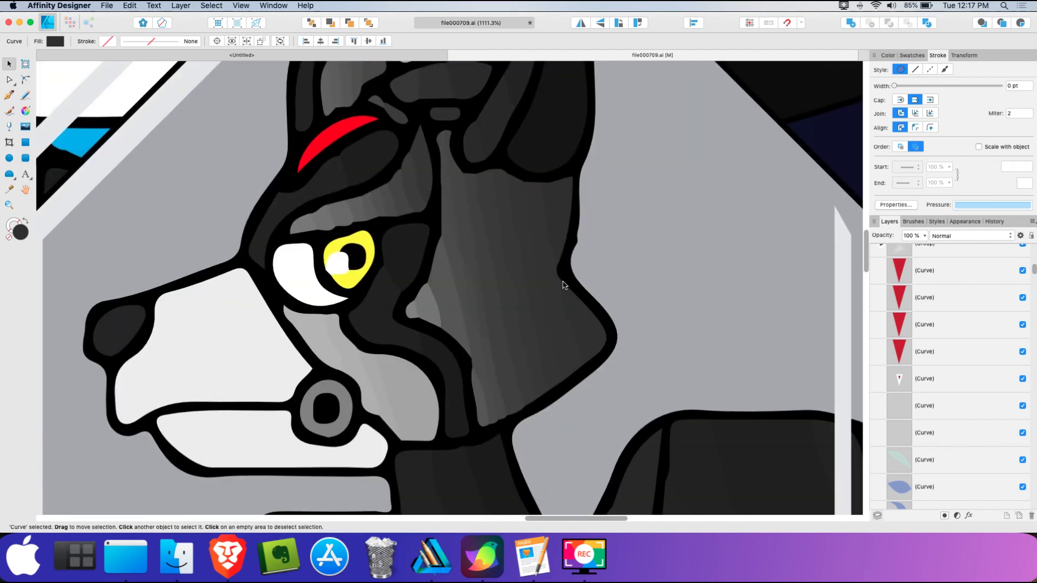
pyautogui.scroll(-4, 561, 284)
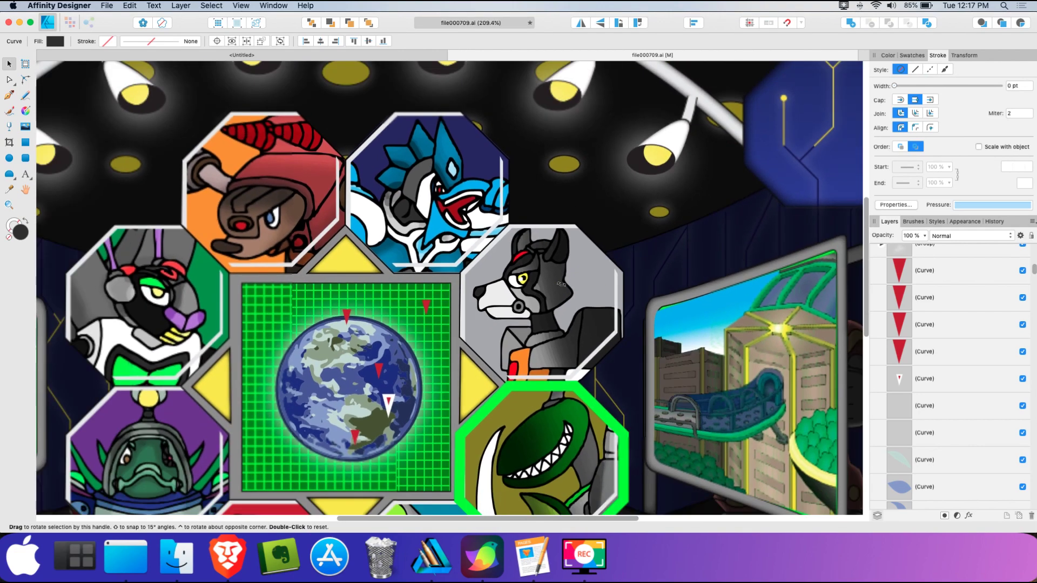
pyautogui.scroll(5, 562, 286)
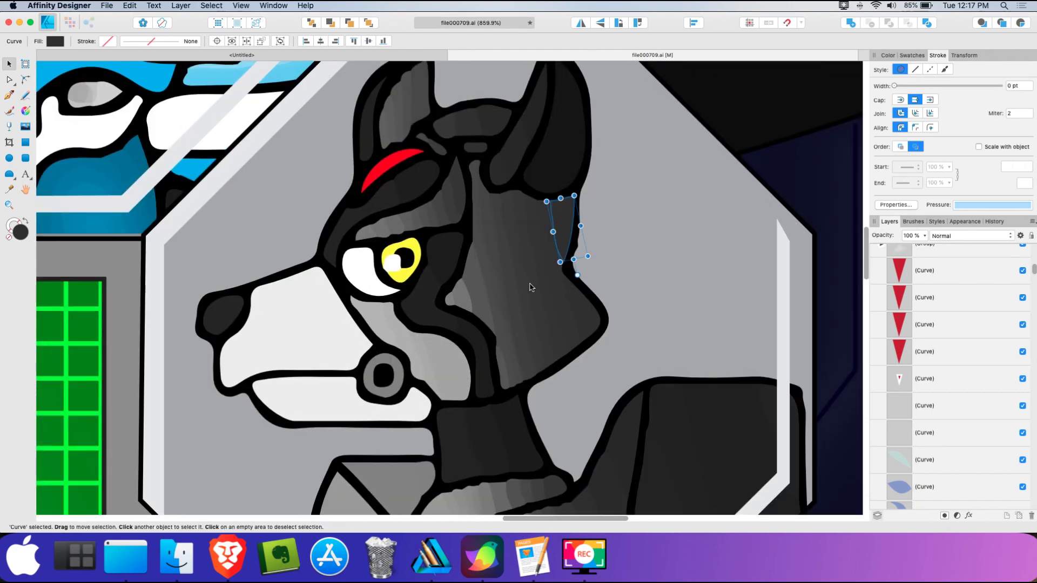
pyautogui.scroll(-5, 529, 285)
pyautogui.scroll(2, 529, 286)
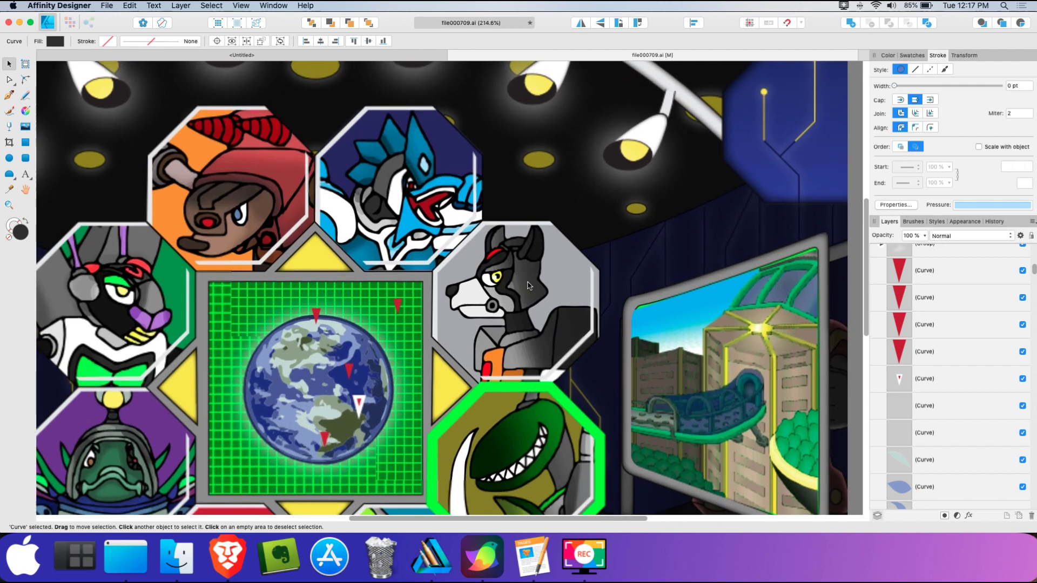
pyautogui.press('Escape')
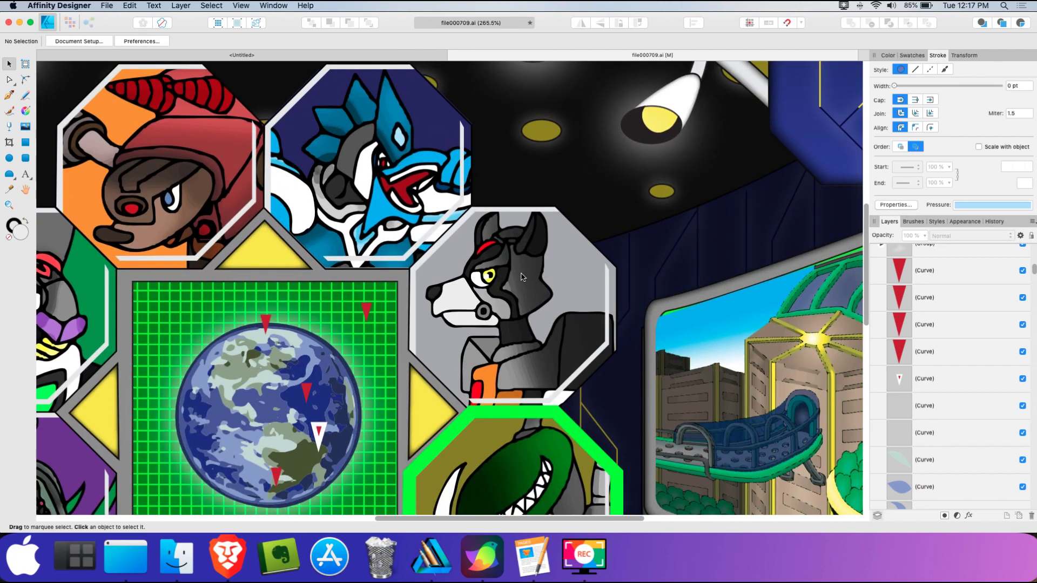
pyautogui.scroll(4, 929, 302)
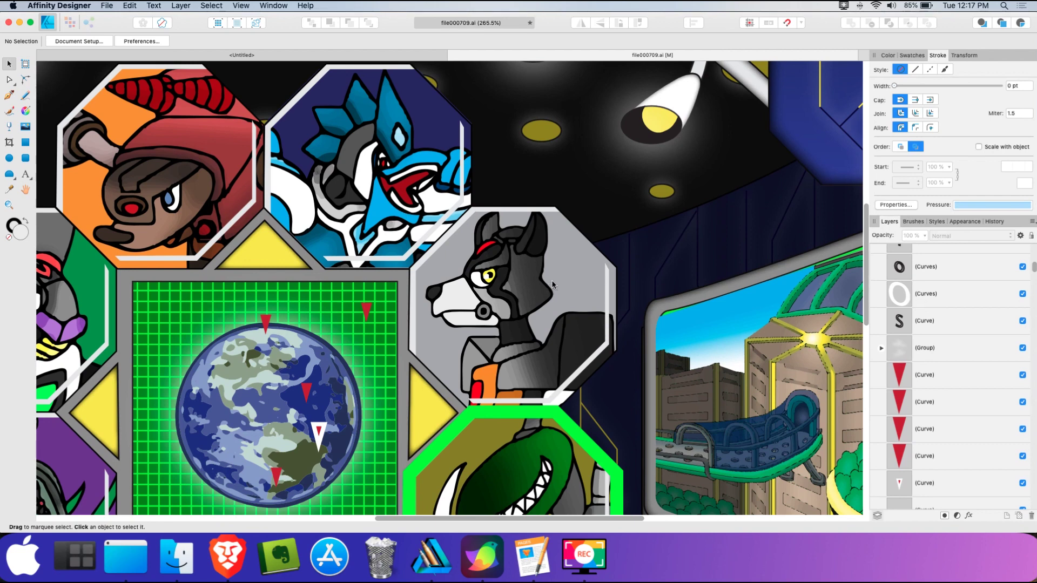
pyautogui.scroll(15, 919, 323)
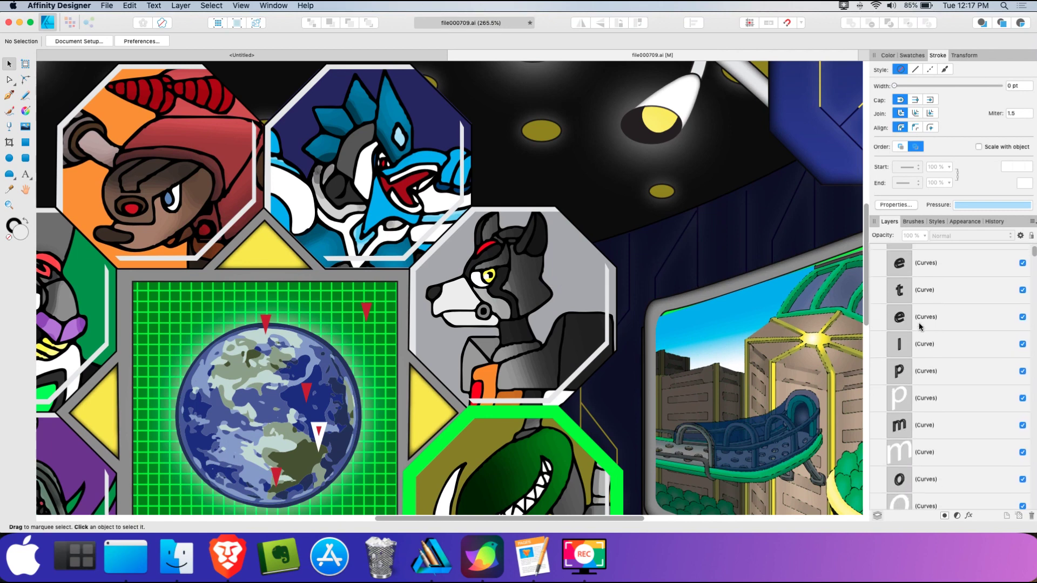
pyautogui.scroll(10, 918, 322)
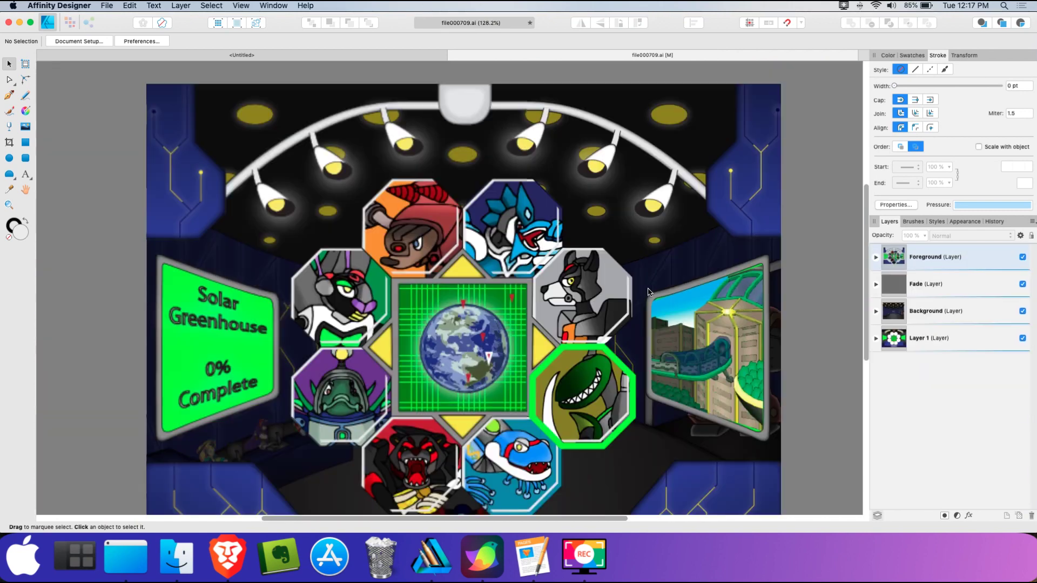
# Select the top-right blue panel group and nudge it slightly right and down
pyautogui.click(757, 158)
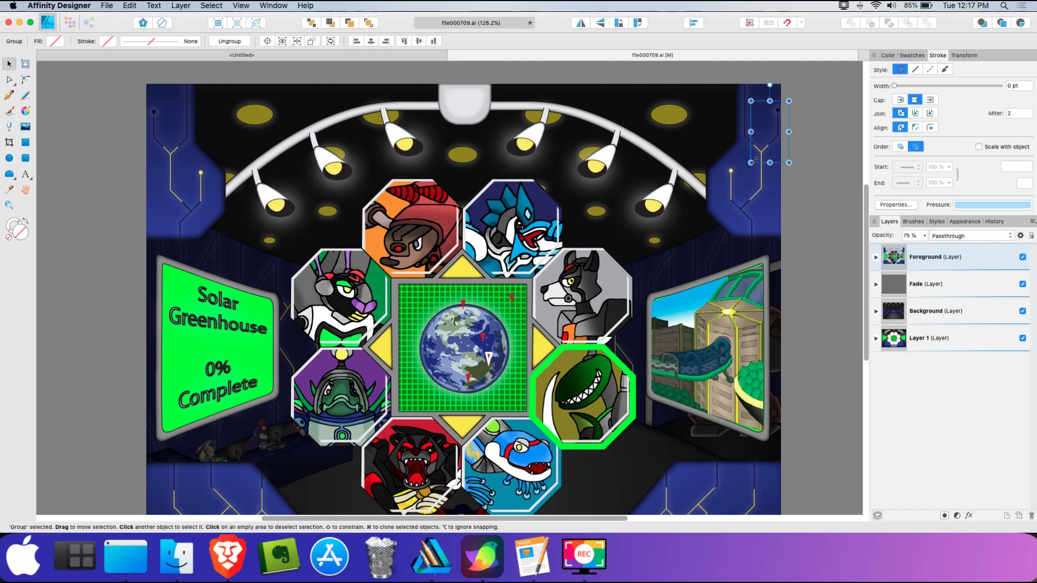
pyautogui.click(764, 223)
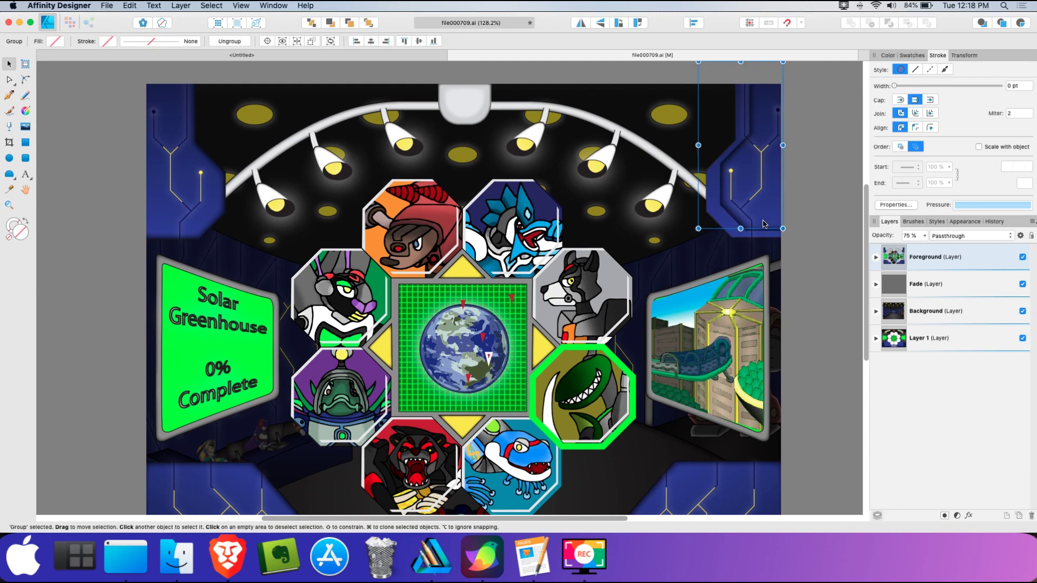
pyautogui.moveTo(764, 223); pyautogui.dragTo(773, 232)
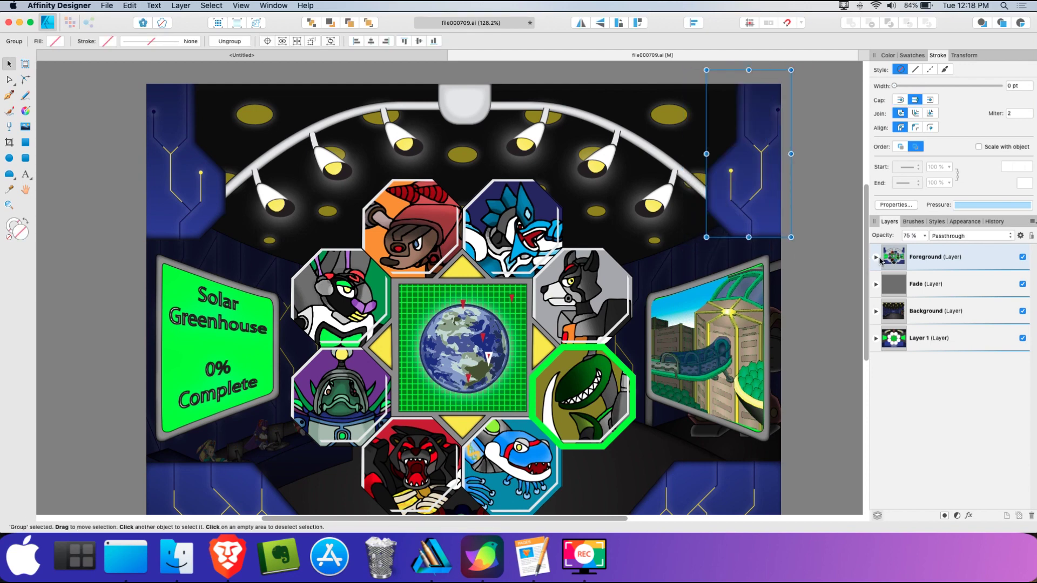
# Turn on Auto-scroll in the Layers panel options, deselect, and collapse Foreground
pyautogui.click(876, 258)
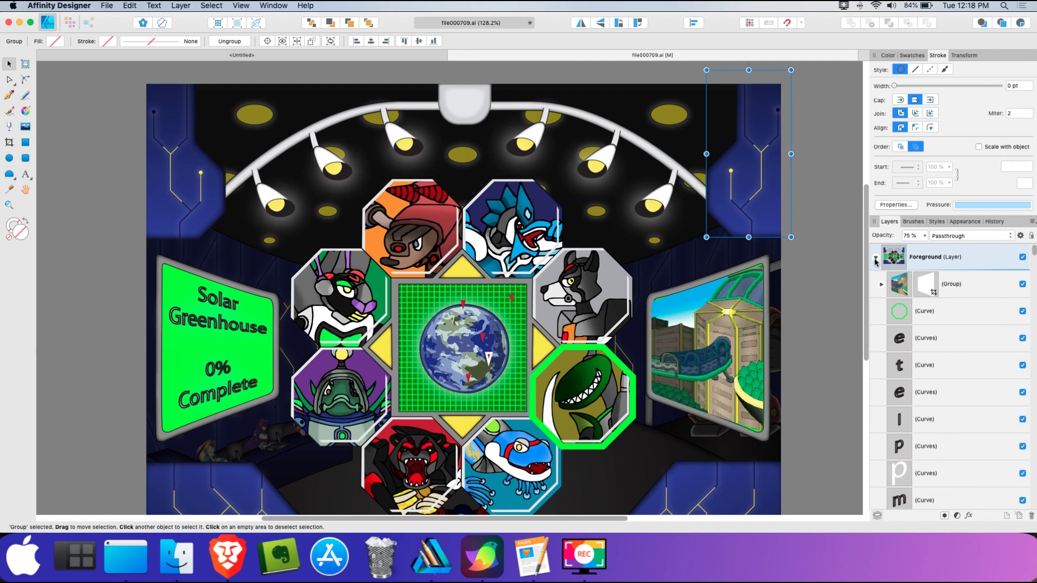
pyautogui.click(1032, 223)
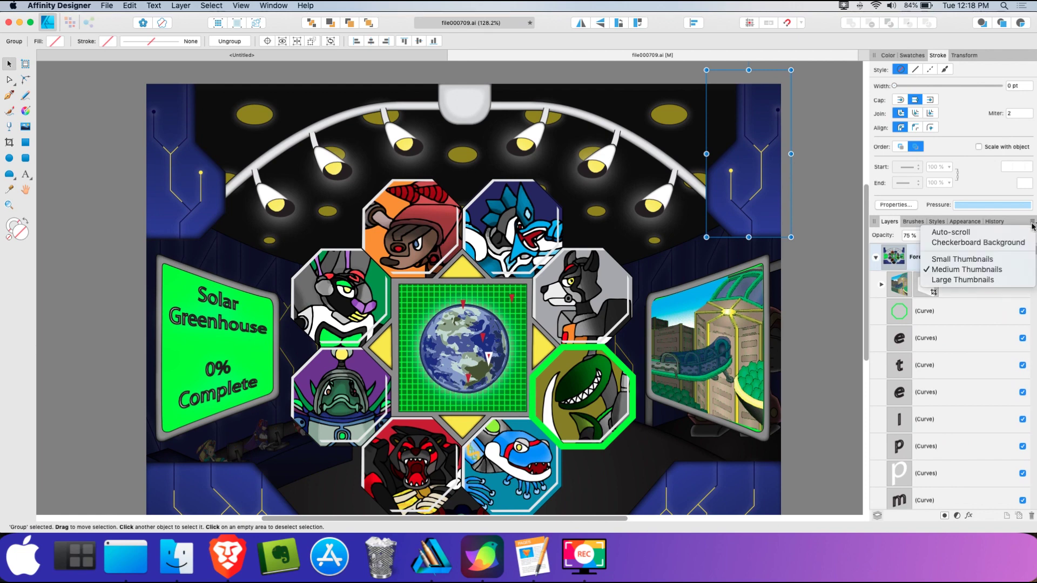
pyautogui.click(980, 236)
pyautogui.click(772, 240)
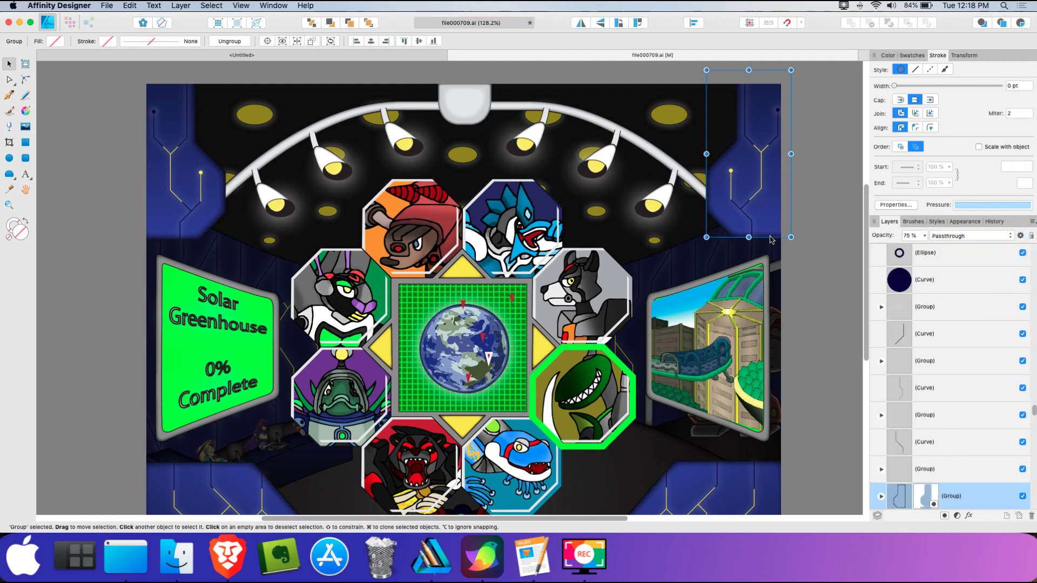
pyautogui.scroll(-2, 987, 404)
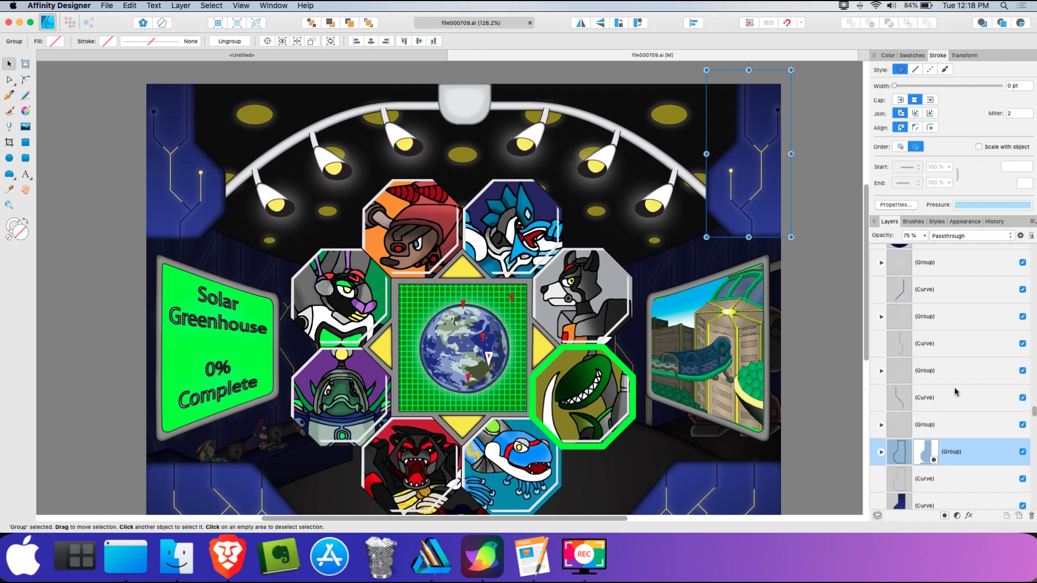
pyautogui.click(813, 250)
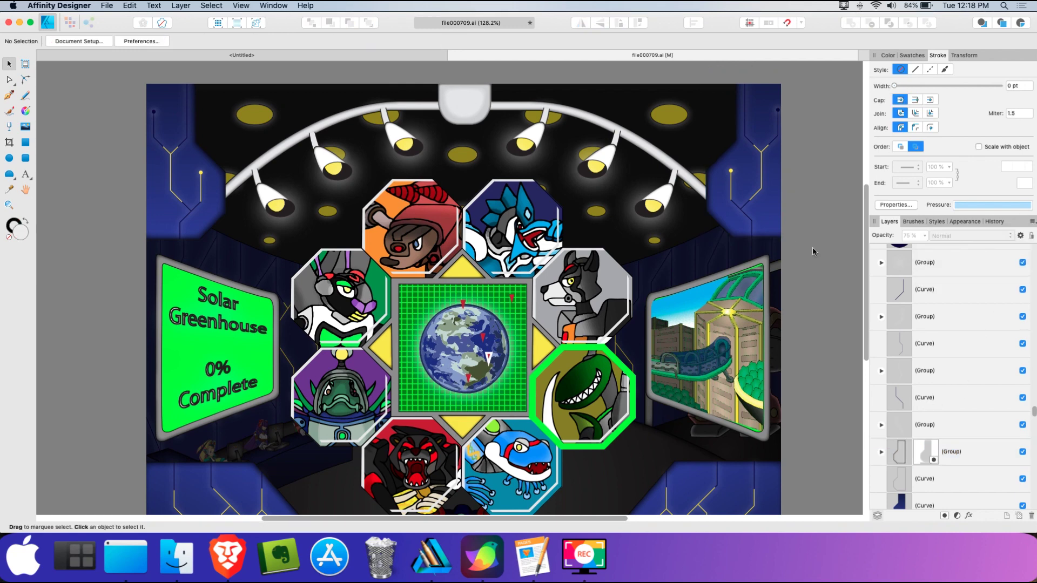
pyautogui.scroll(5, 938, 326)
pyautogui.scroll(10, 937, 325)
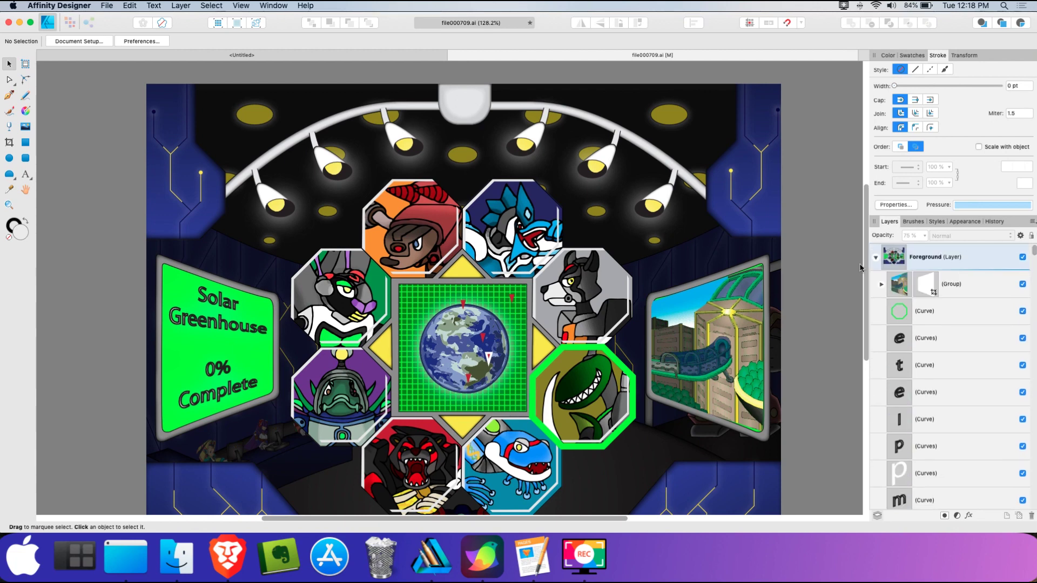
pyautogui.click(875, 257)
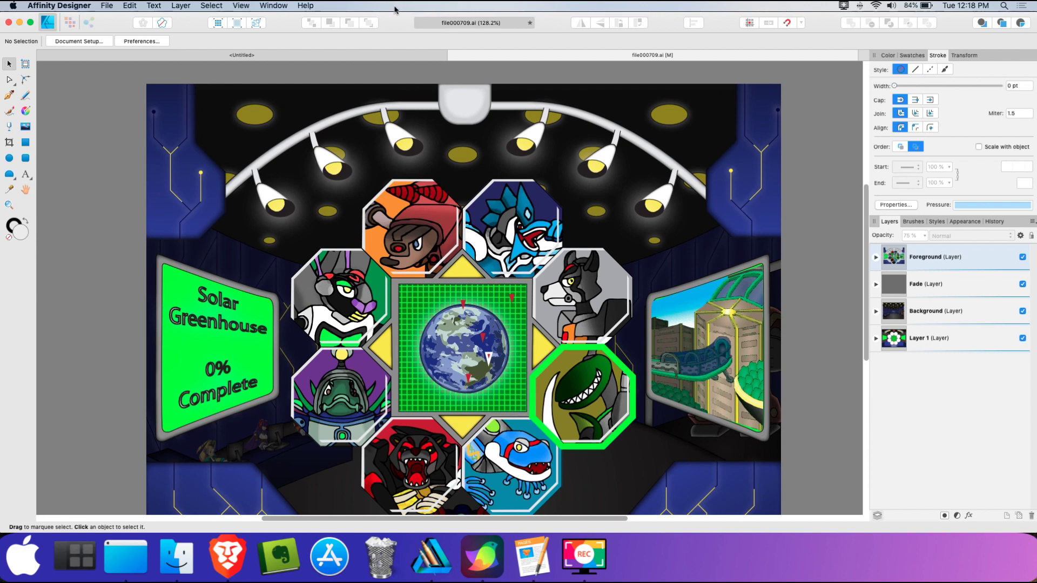
# Close file000709.ai with Don't Save and return to Finder
pyautogui.click(453, 55)
pyautogui.click(469, 202)
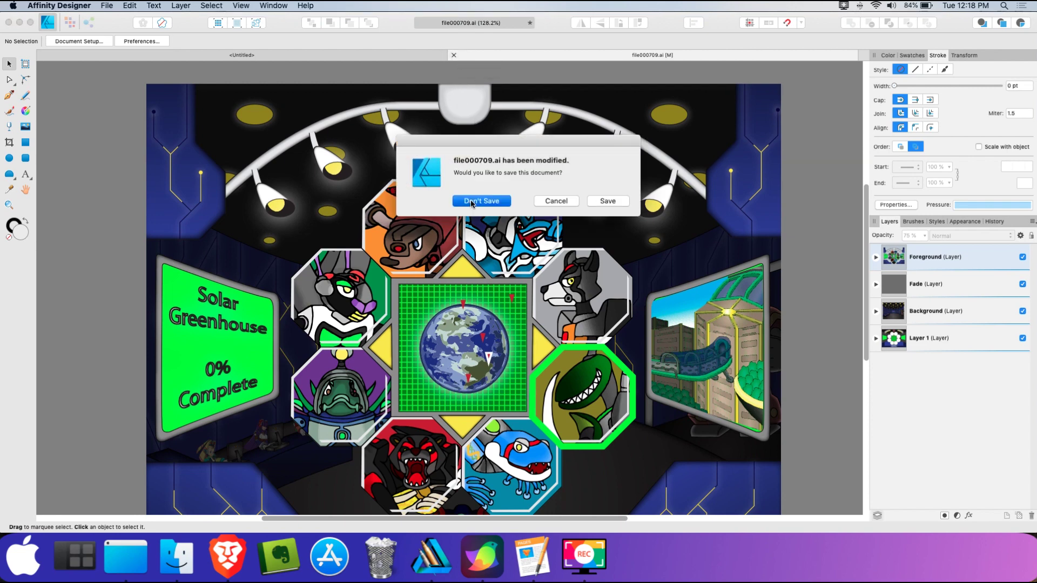
pyautogui.press('super+Tab')
# Search 'amadine' in Open With > Other… for file000709.ai, then cancel and deselect the file
pyautogui.rightClick(272, 127)
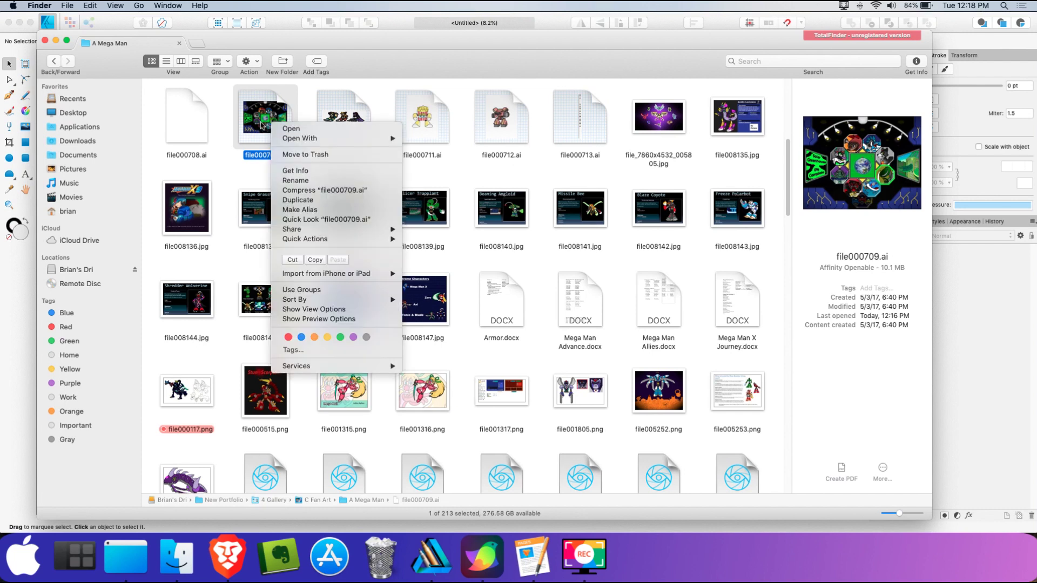
pyautogui.moveTo(294, 142)
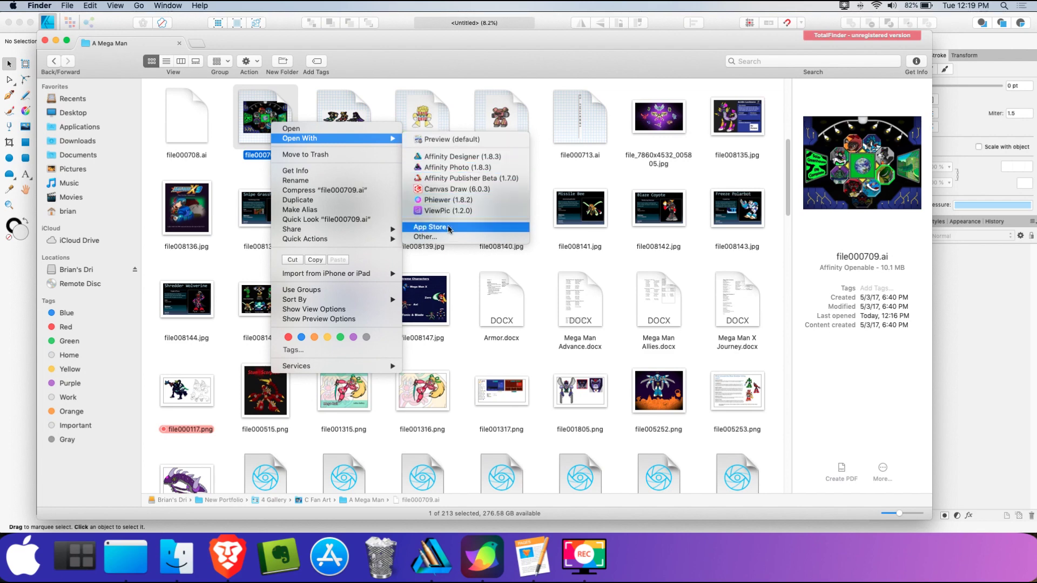
pyautogui.press('Escape')
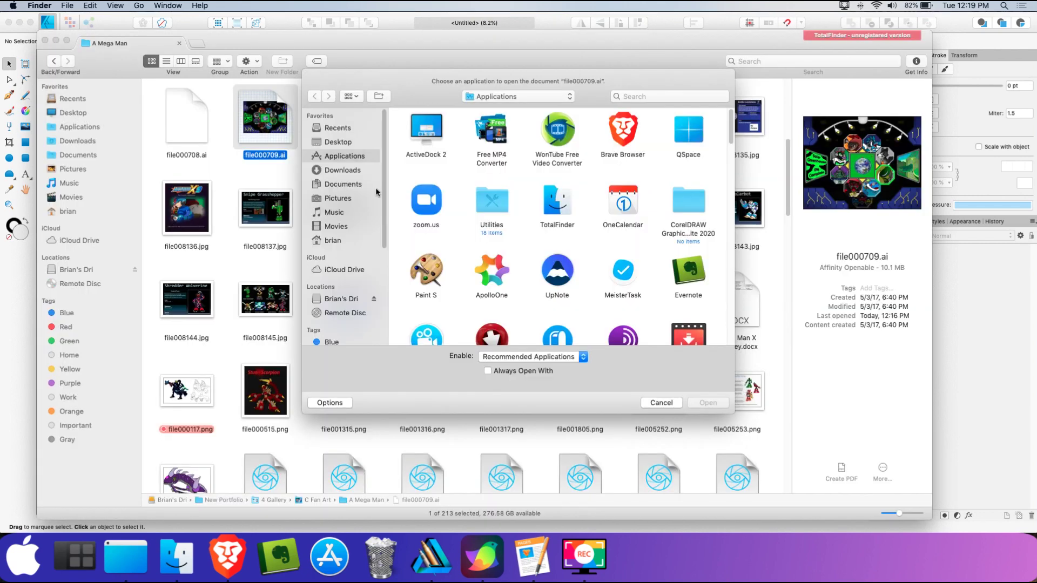
pyautogui.click(642, 95)
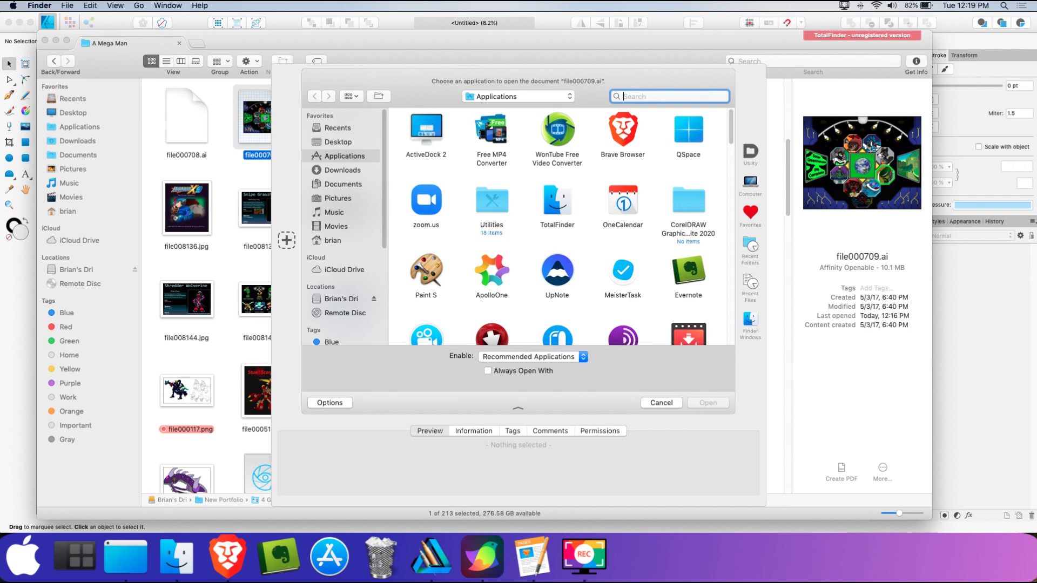
pyautogui.write('amadine')
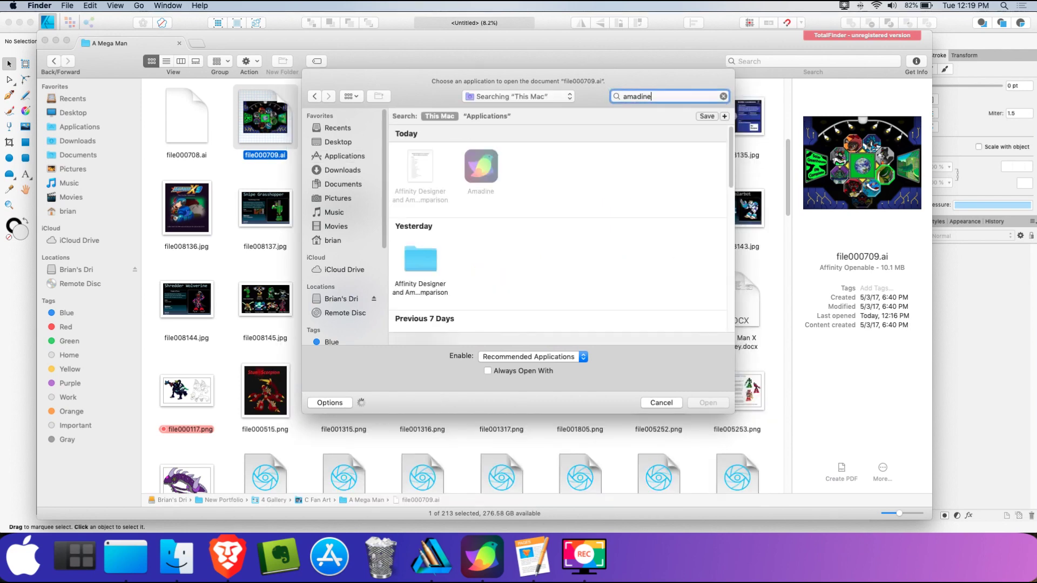
pyautogui.click(490, 181)
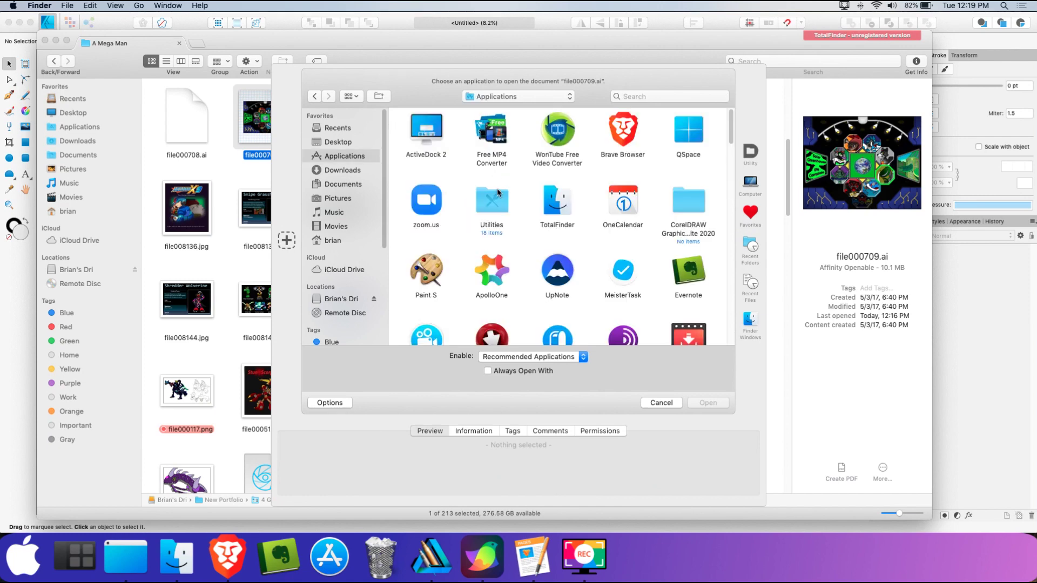
pyautogui.click(660, 403)
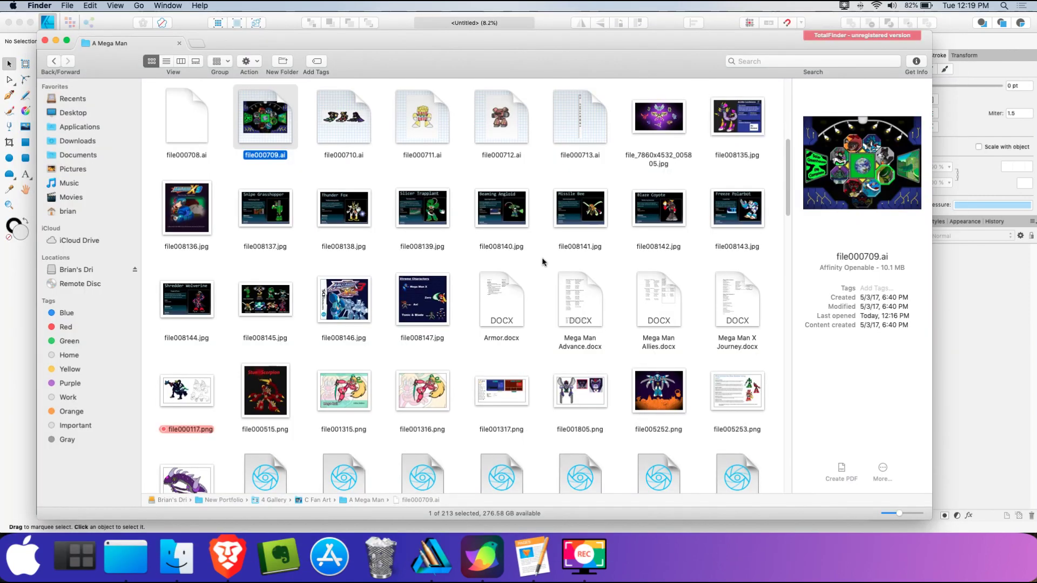
pyautogui.click(372, 165)
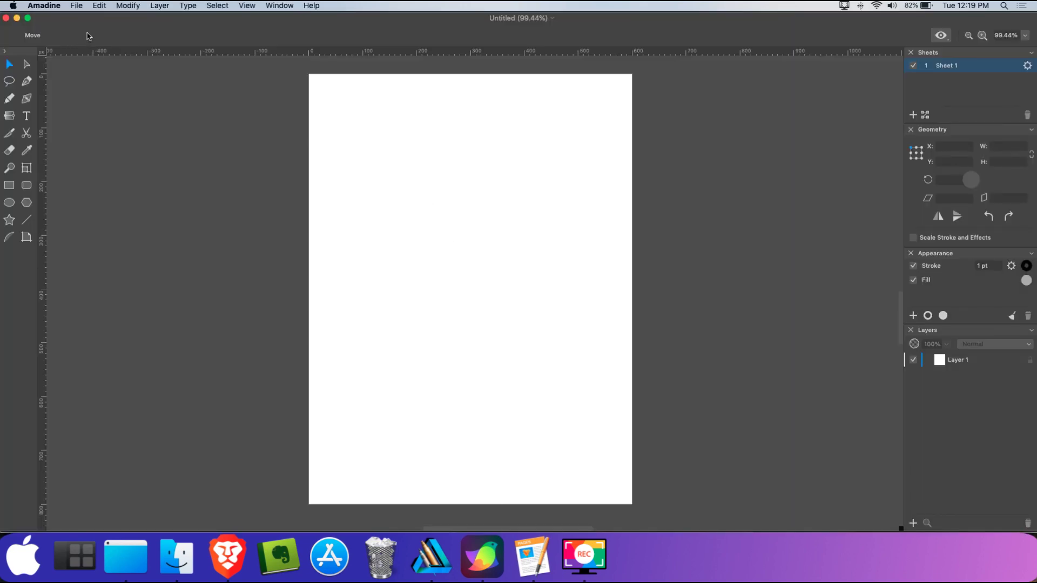
# Open Amadine's export settings, then open Angie Cast.svg from the desktop in Affinity Designer
pyautogui.click(77, 7)
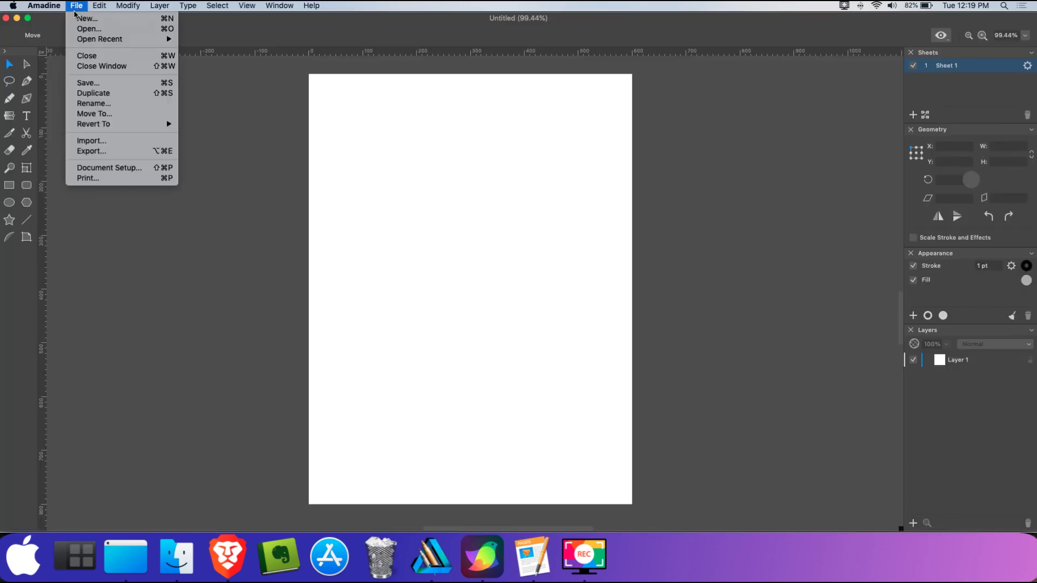
pyautogui.click(108, 152)
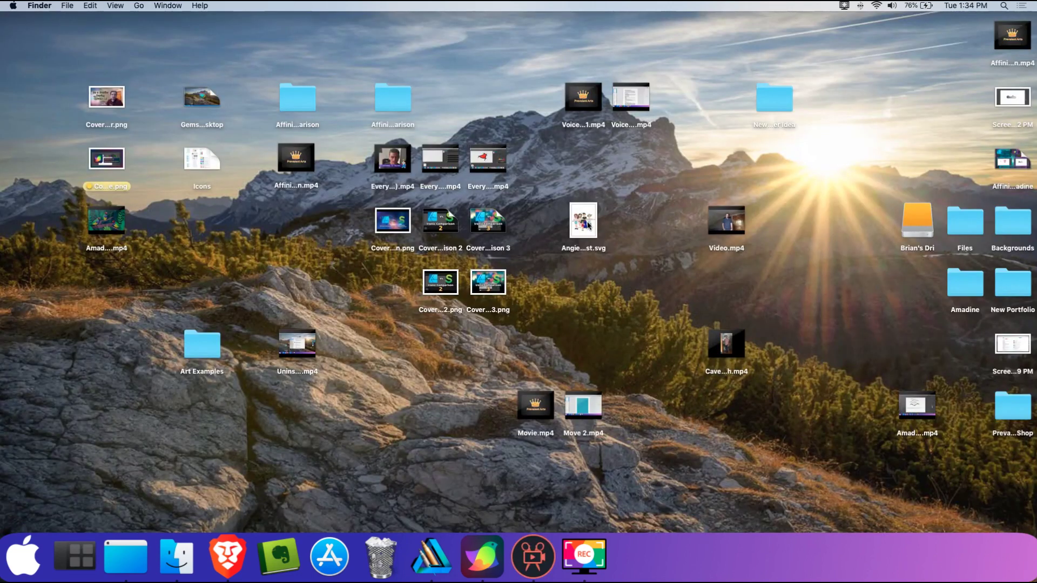
pyautogui.click(592, 226)
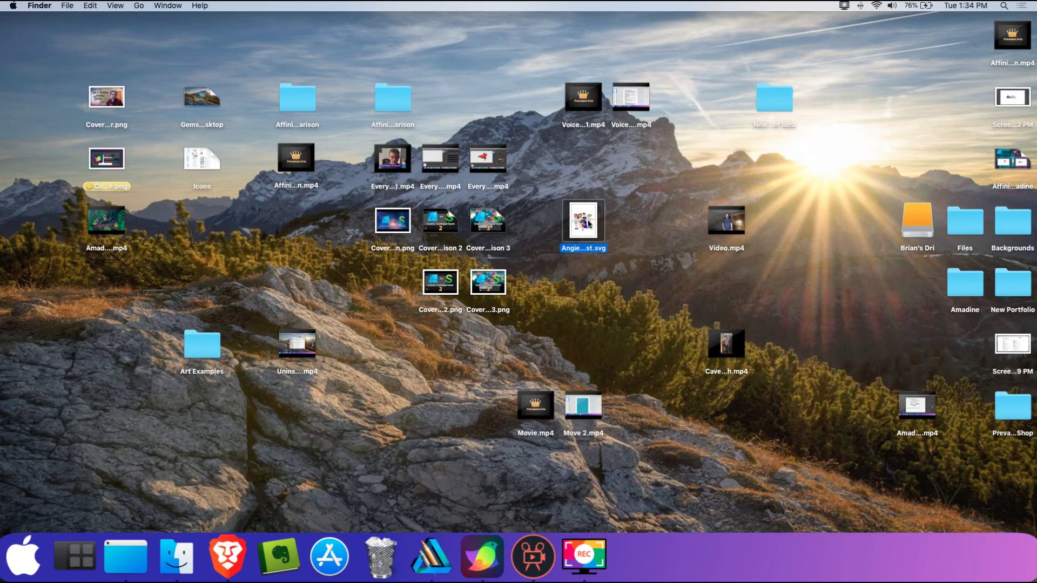
pyautogui.rightClick(588, 217)
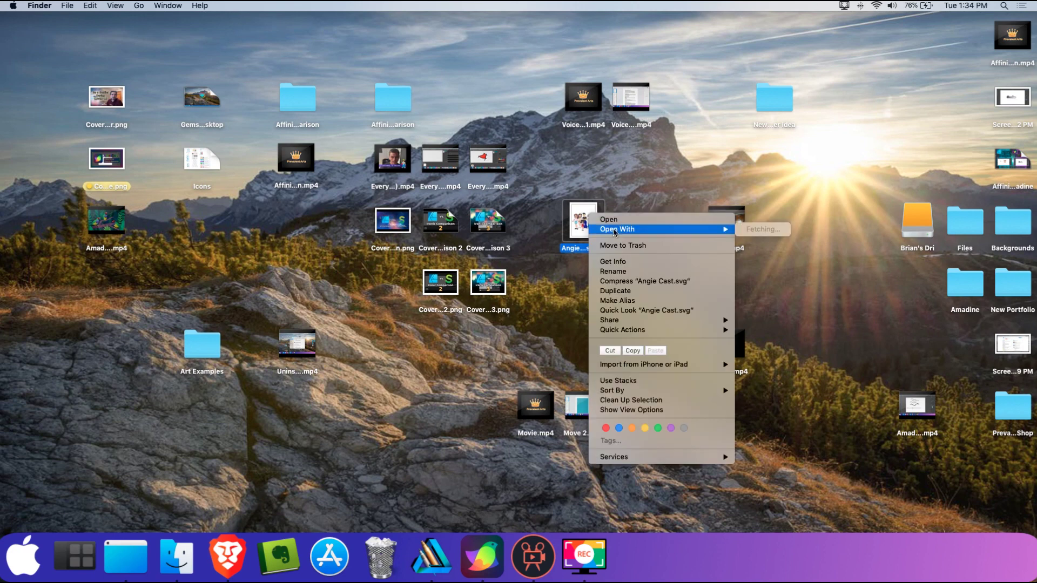
pyautogui.moveTo(617, 229)
pyautogui.click(778, 248)
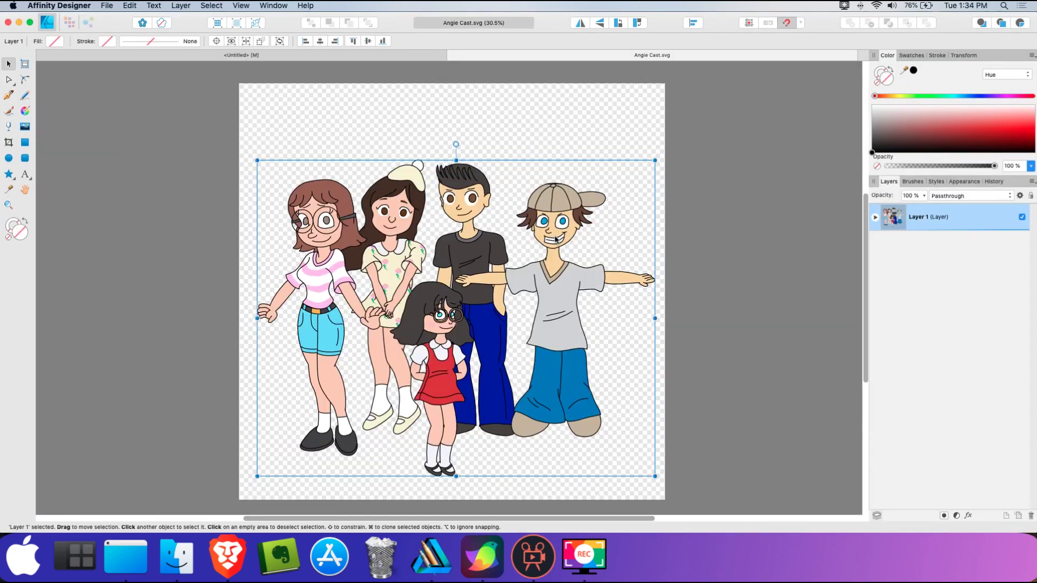
# Expand Layer 1 and try dragging the right boy's figure group across the canvas
pyautogui.click(738, 266)
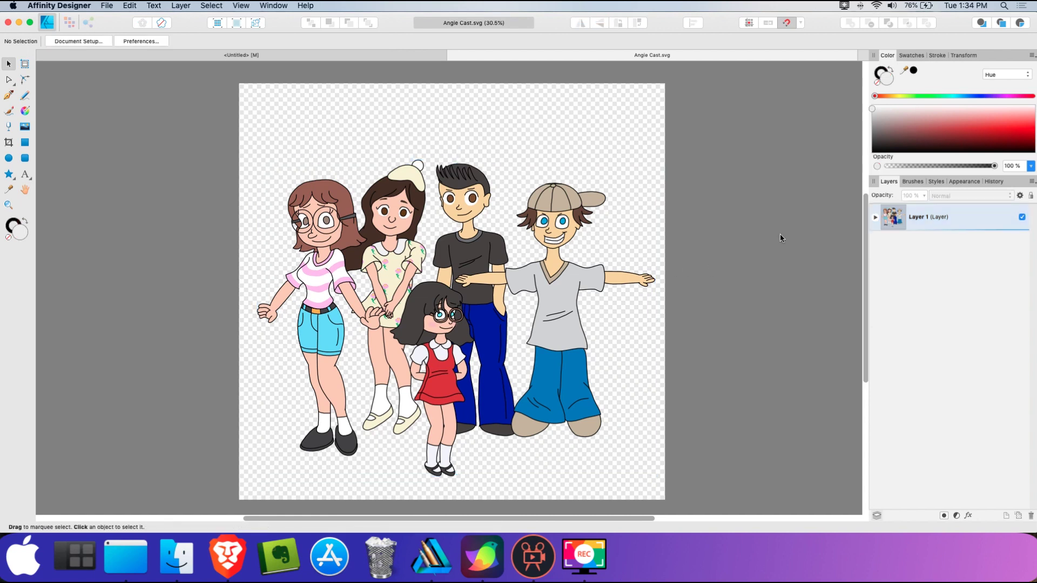
pyautogui.click(875, 218)
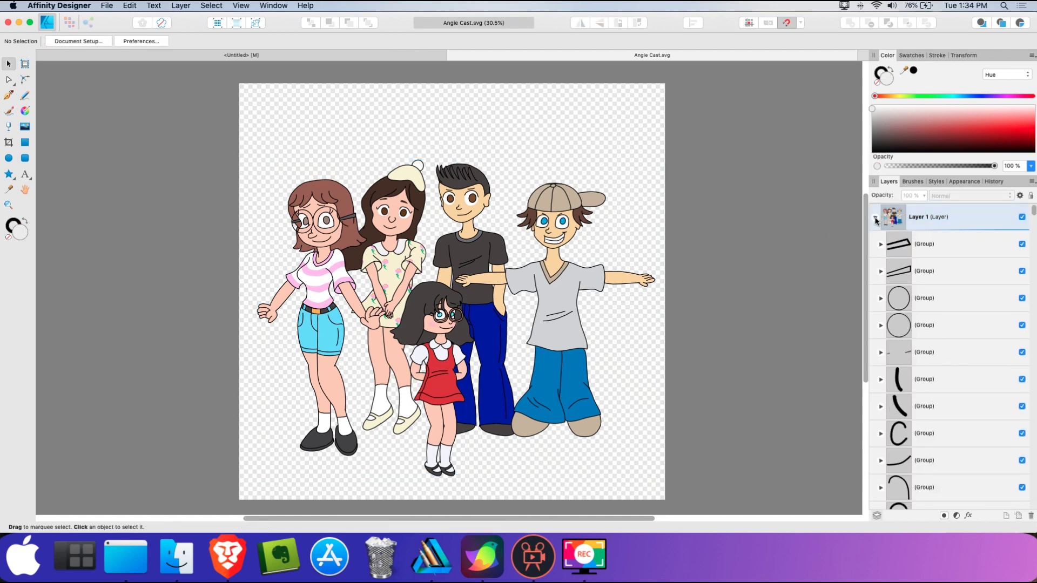
pyautogui.scroll(-10, 896, 277)
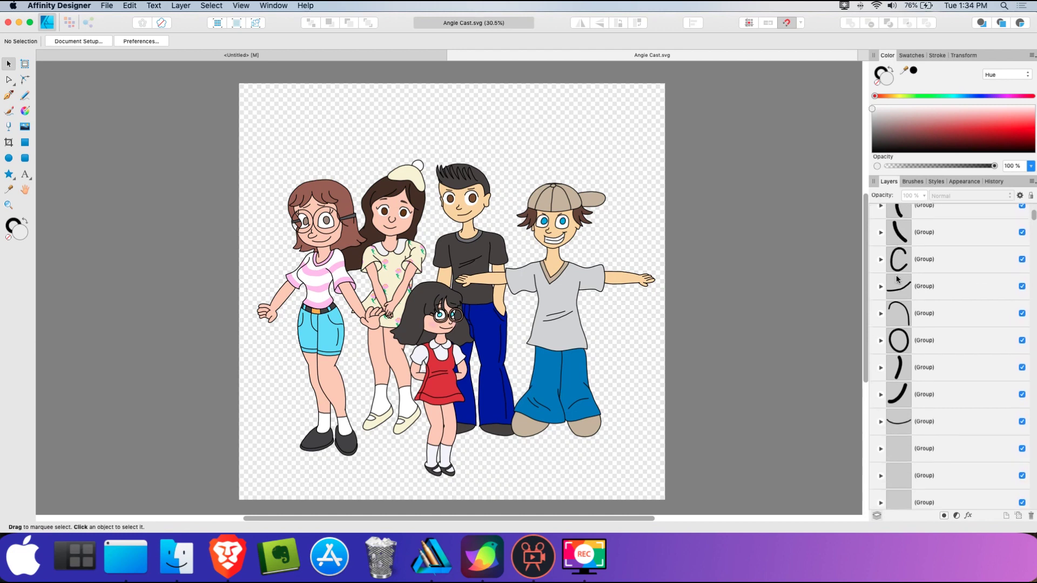
pyautogui.scroll(-5, 898, 279)
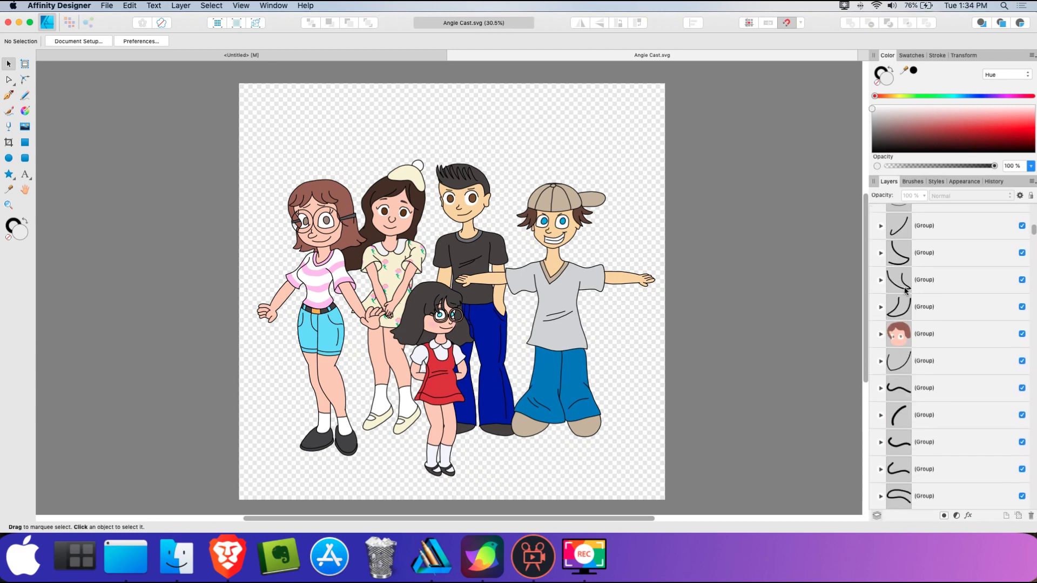
pyautogui.scroll(2, 906, 290)
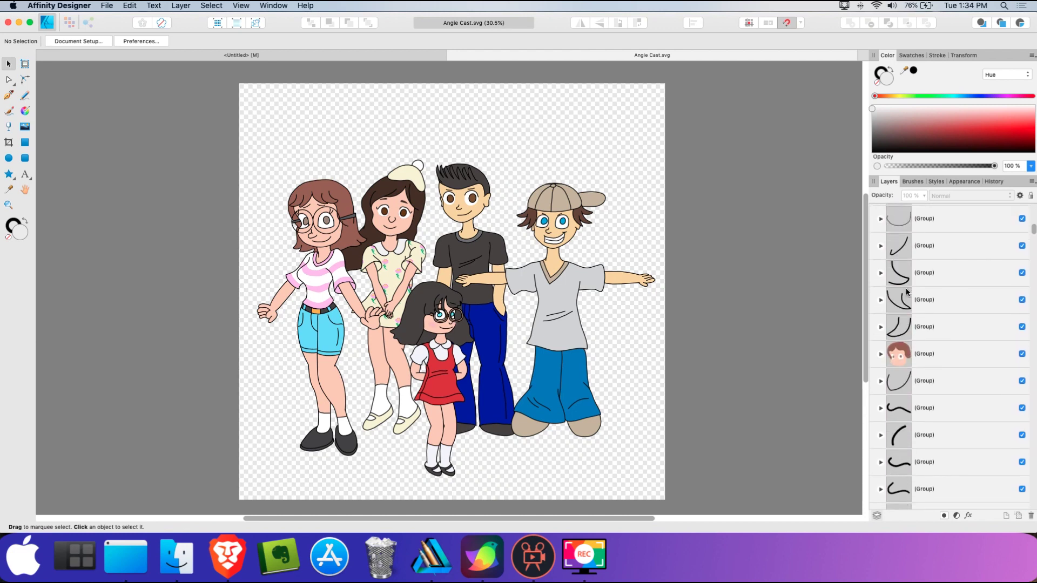
pyautogui.scroll(10, 905, 291)
pyautogui.click(593, 280)
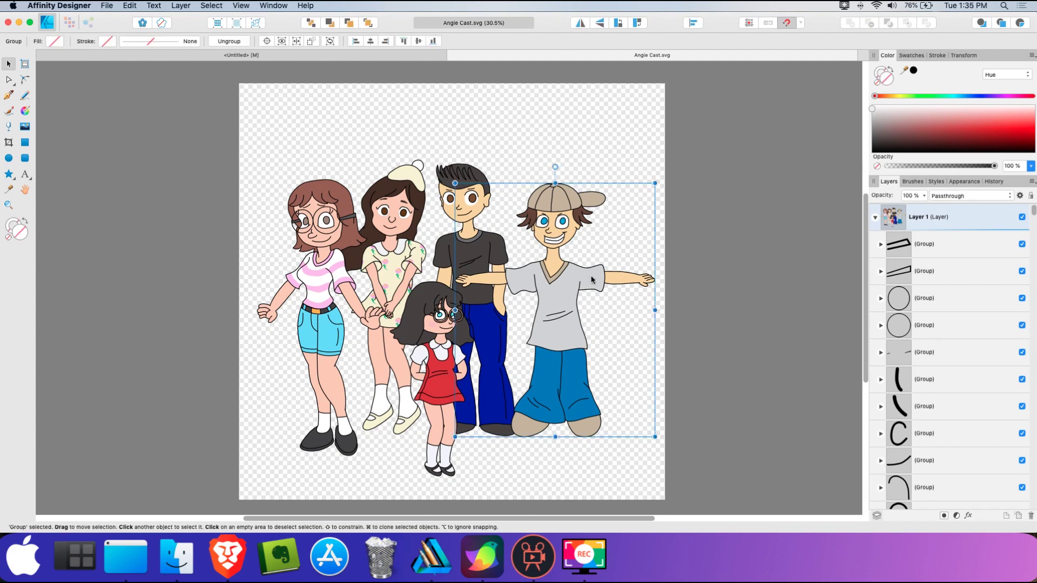
pyautogui.moveTo(592, 274); pyautogui.dragTo(620, 270)
# Drag the shirt sleeve outline and grey shirt fill up and to the right
pyautogui.scroll(8, 617, 251)
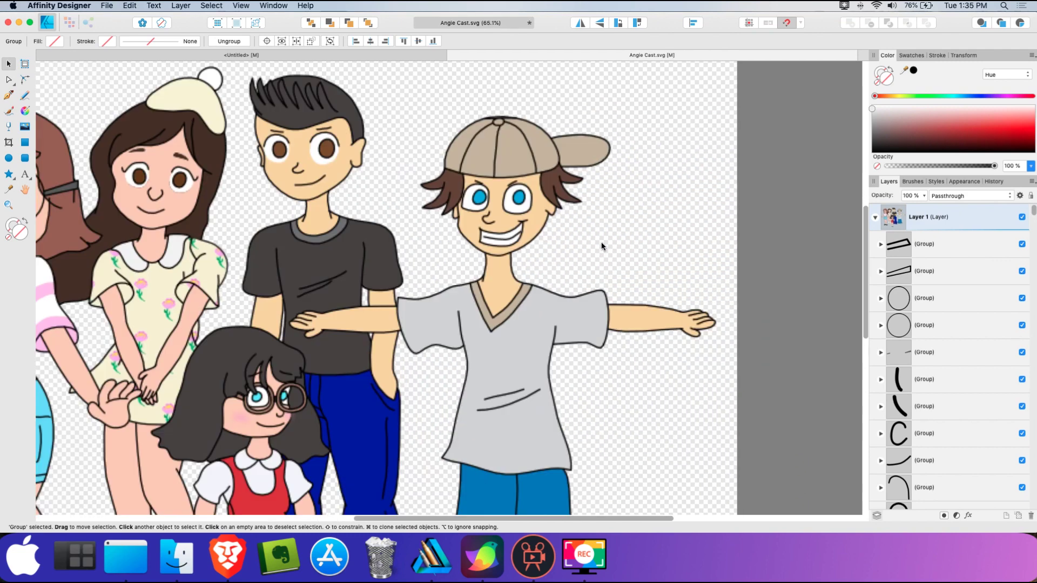
pyautogui.click(608, 353)
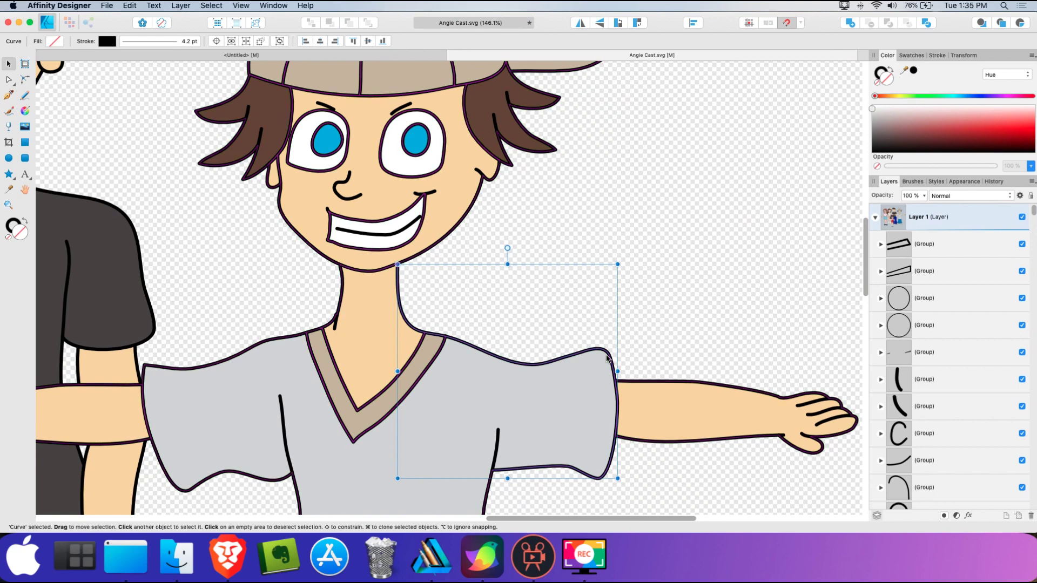
pyautogui.moveTo(609, 353); pyautogui.dragTo(755, 275)
pyautogui.click(536, 398)
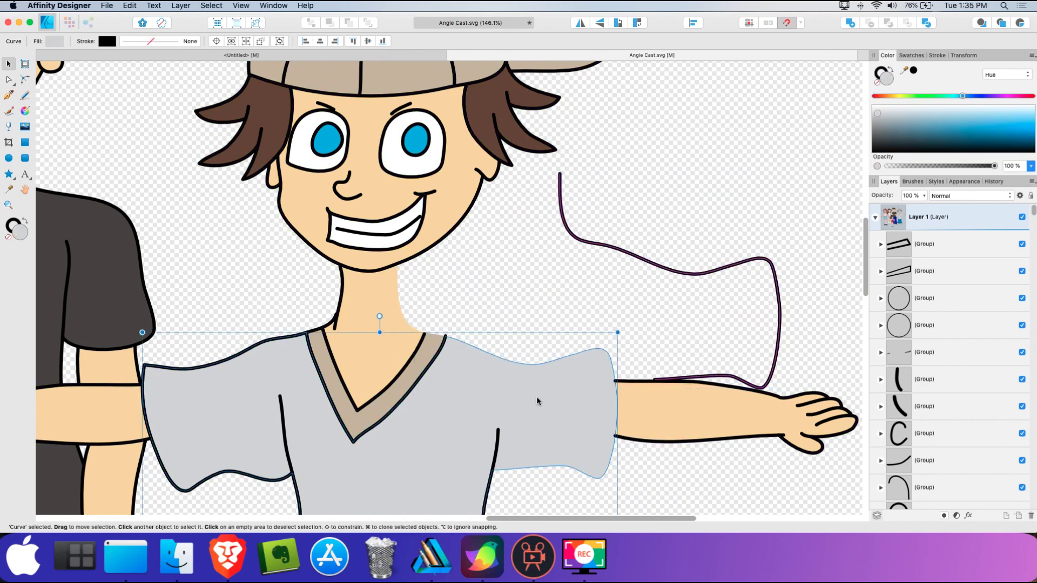
pyautogui.moveTo(536, 398); pyautogui.dragTo(705, 340)
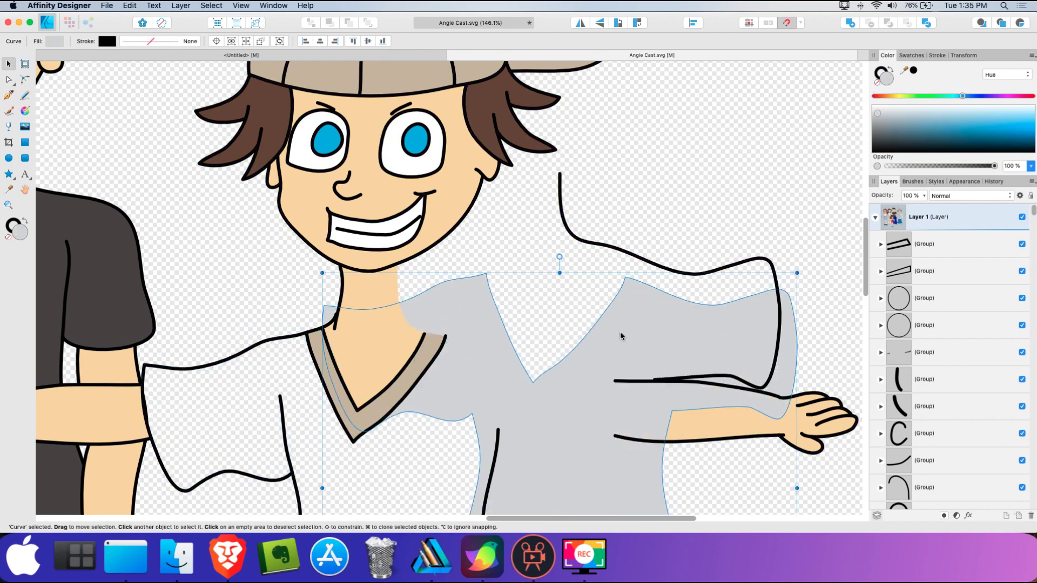
# Undo both shirt moves, zoom to fit, and close Angie Cast.svg with Don't Save
pyautogui.press('super+z')
pyautogui.press('super+z')
pyautogui.press('super+z')
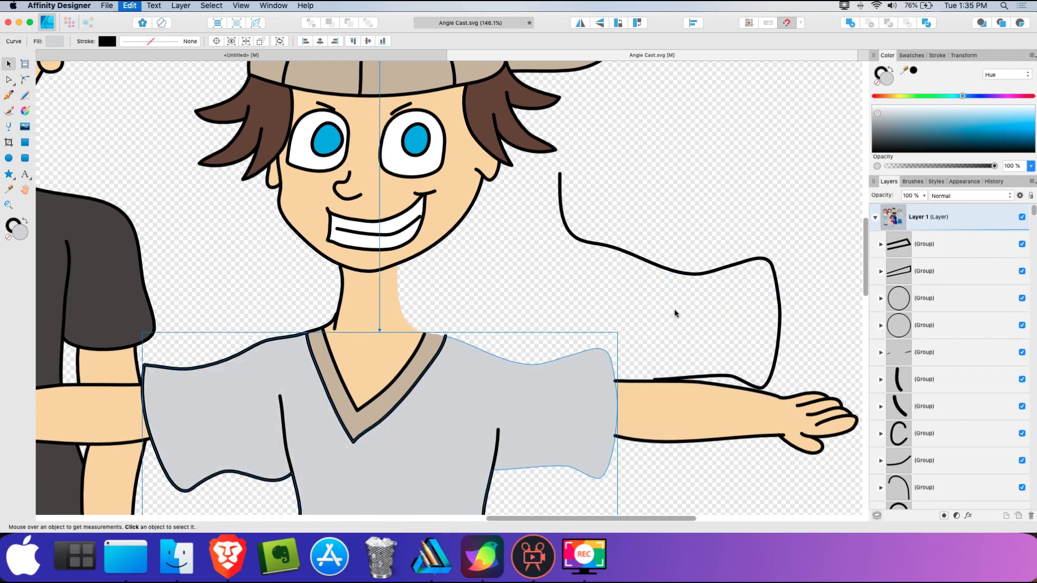
pyautogui.press('super+z')
pyautogui.press('super+z')
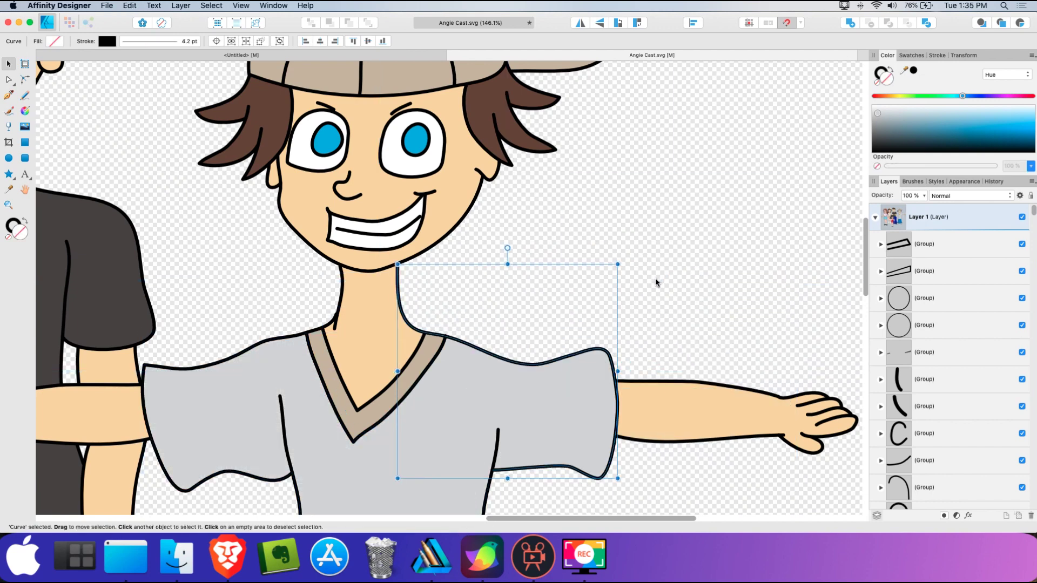
pyautogui.click(656, 278)
pyautogui.press('super+0')
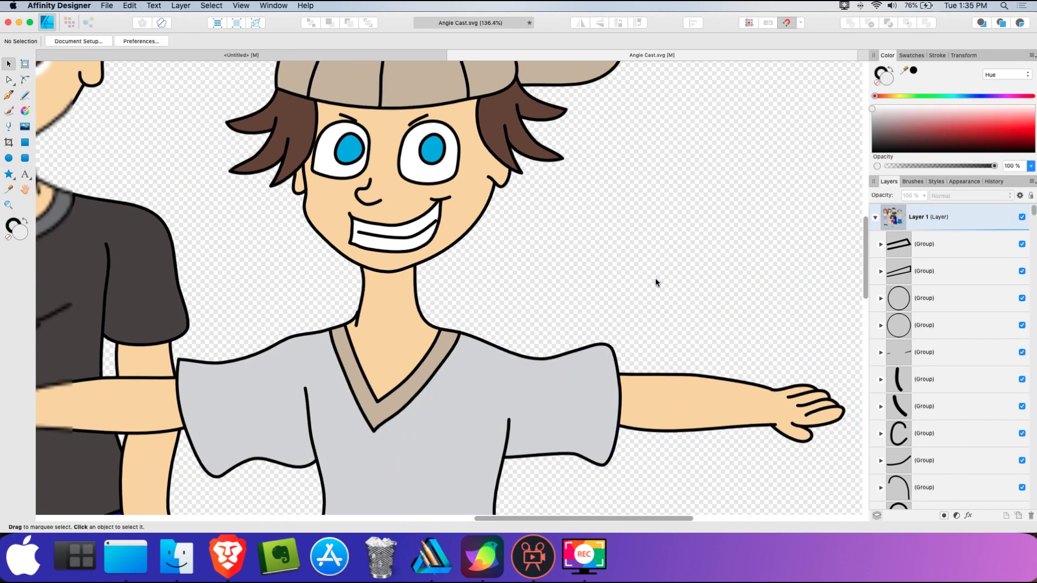
pyautogui.scroll(-2, 652, 280)
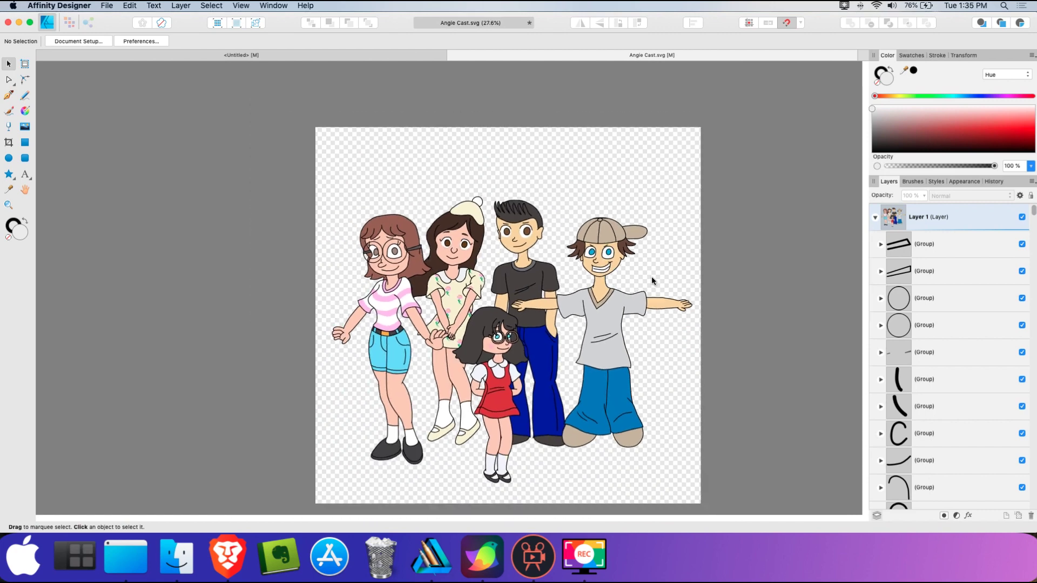
pyautogui.click(453, 56)
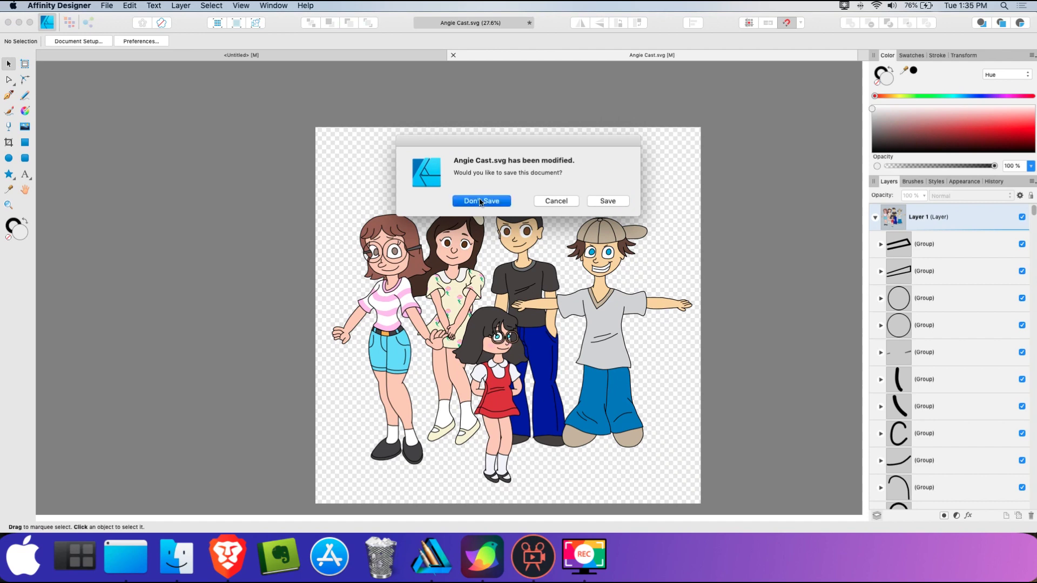
pyautogui.click(481, 202)
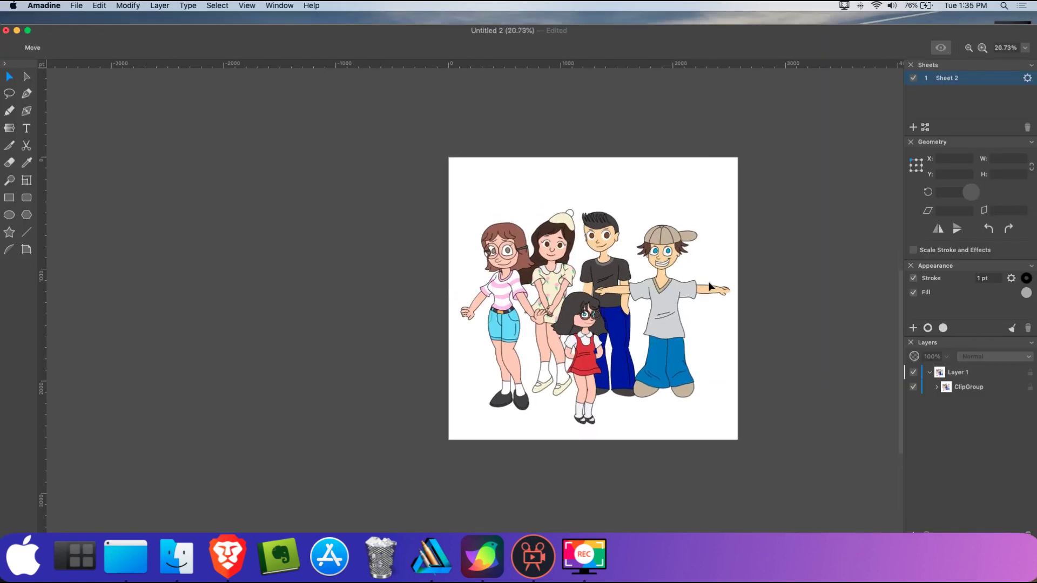
# Select all the cast artwork and drag the ClipGroup slightly
pyautogui.scroll(5, 665, 258)
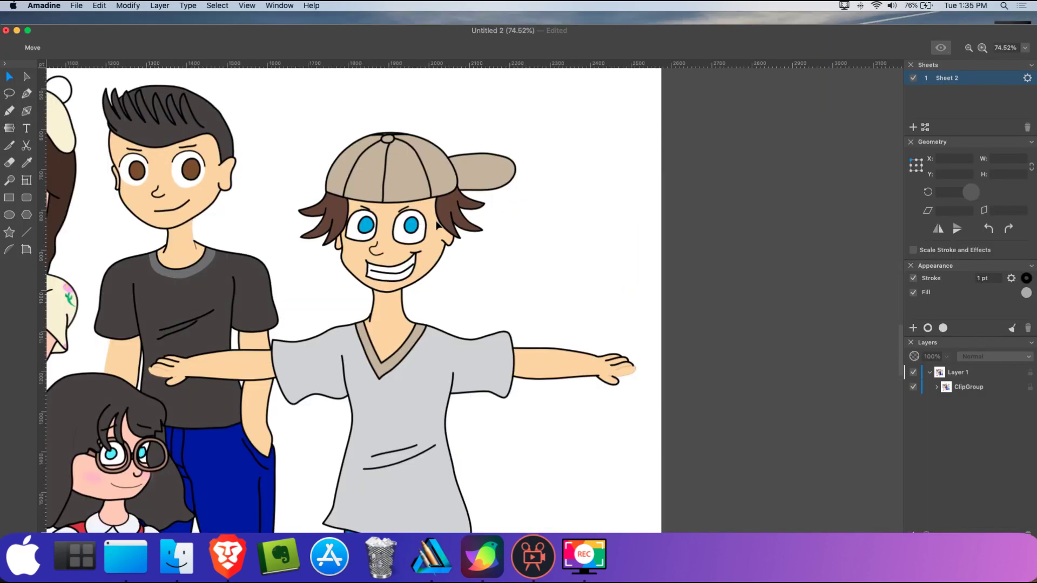
pyautogui.click(440, 238)
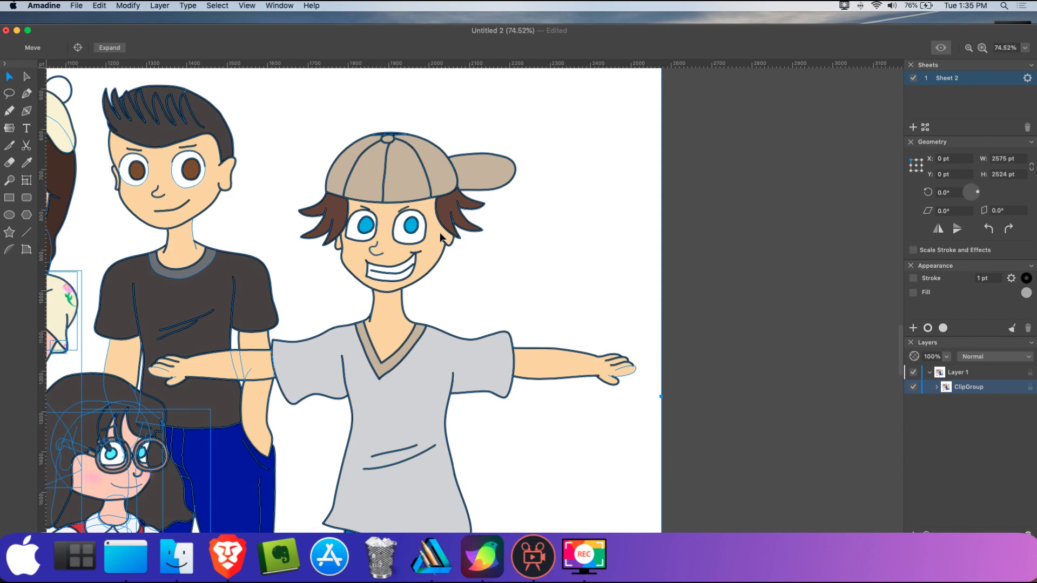
pyautogui.moveTo(440, 238)
pyautogui.mouseDown()
pyautogui.moveTo(551, 179)
pyautogui.moveTo(318, 251)
pyautogui.moveTo(346, 267)
pyautogui.moveTo(399, 271)
pyautogui.moveTo(441, 238)
pyautogui.mouseUp()
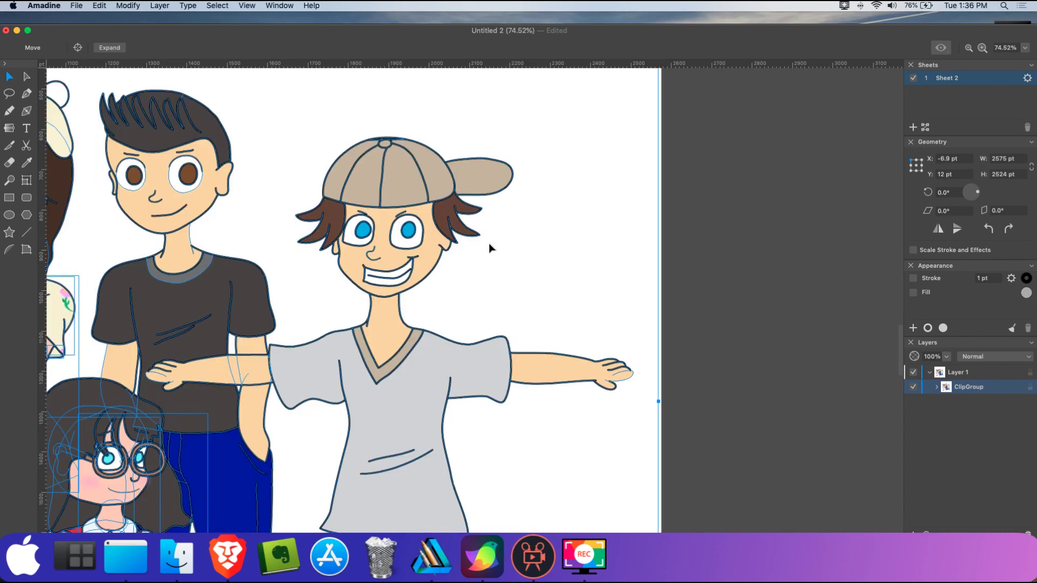
# Isolate down to the grey shirt, drag it up, undo, and exit isolation
pyautogui.doubleClick(462, 346)
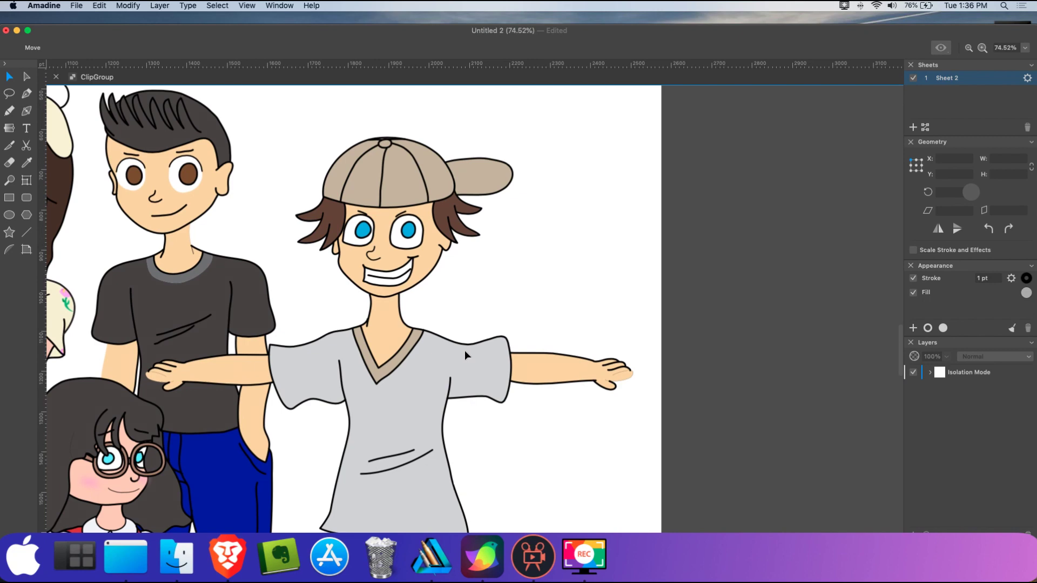
pyautogui.doubleClick(465, 351)
pyautogui.doubleClick(466, 357)
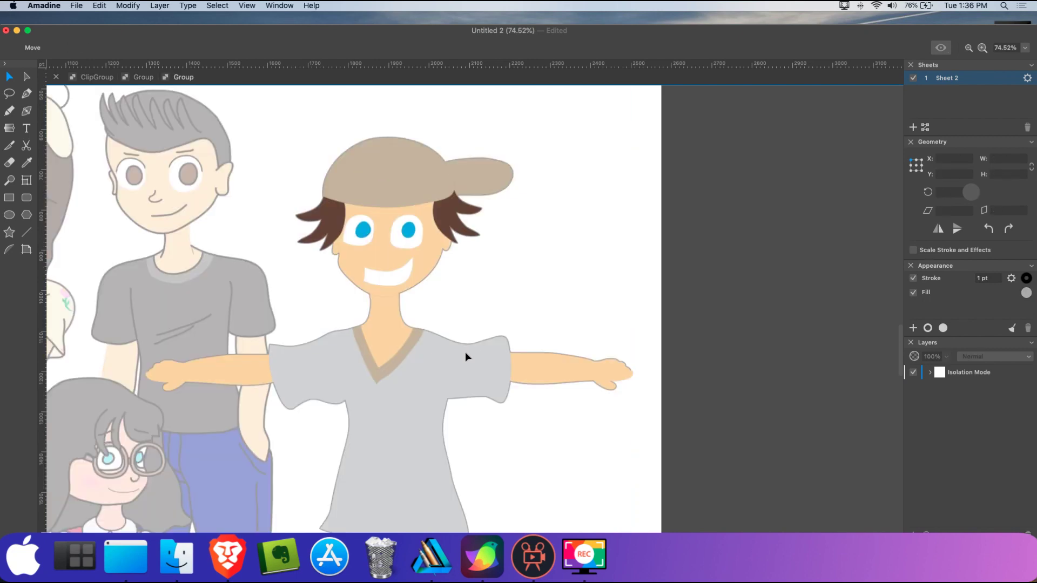
pyautogui.doubleClick(466, 352)
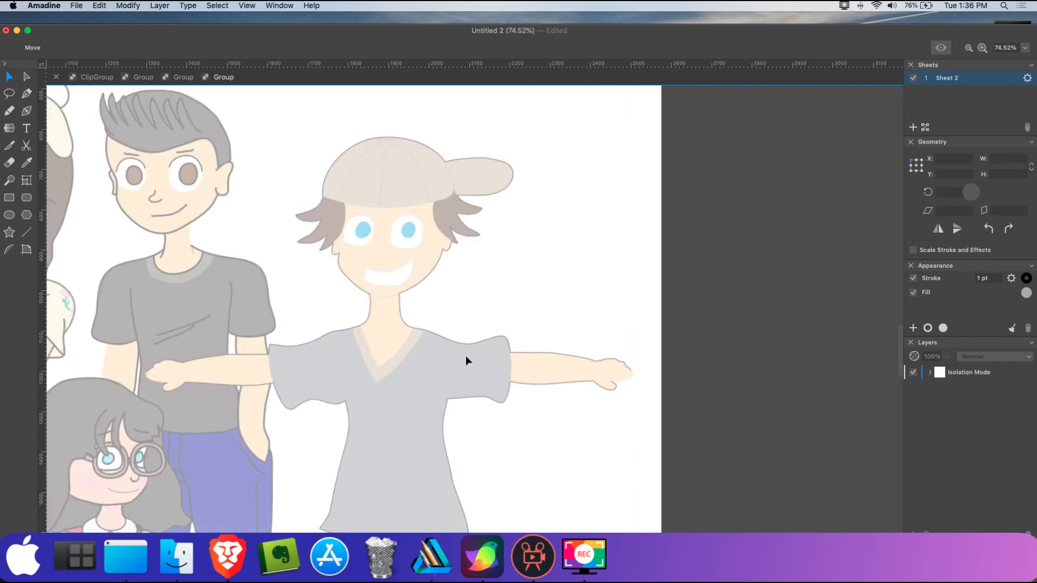
pyautogui.click(466, 355)
pyautogui.moveTo(466, 362); pyautogui.dragTo(464, 304)
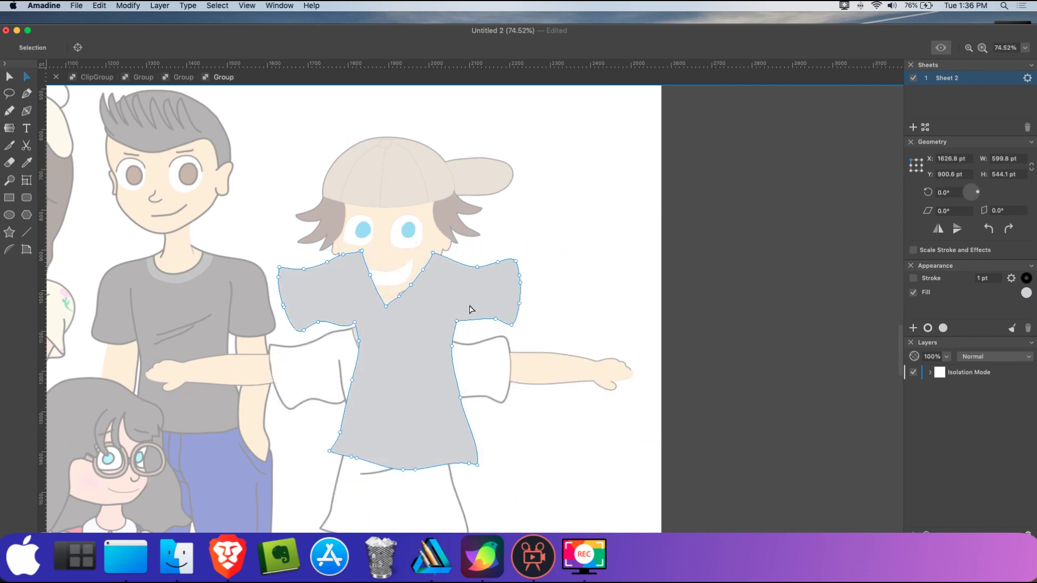
pyautogui.press('super+z')
pyautogui.press('super+z')
pyautogui.press('super+z')
pyautogui.press('super+z')
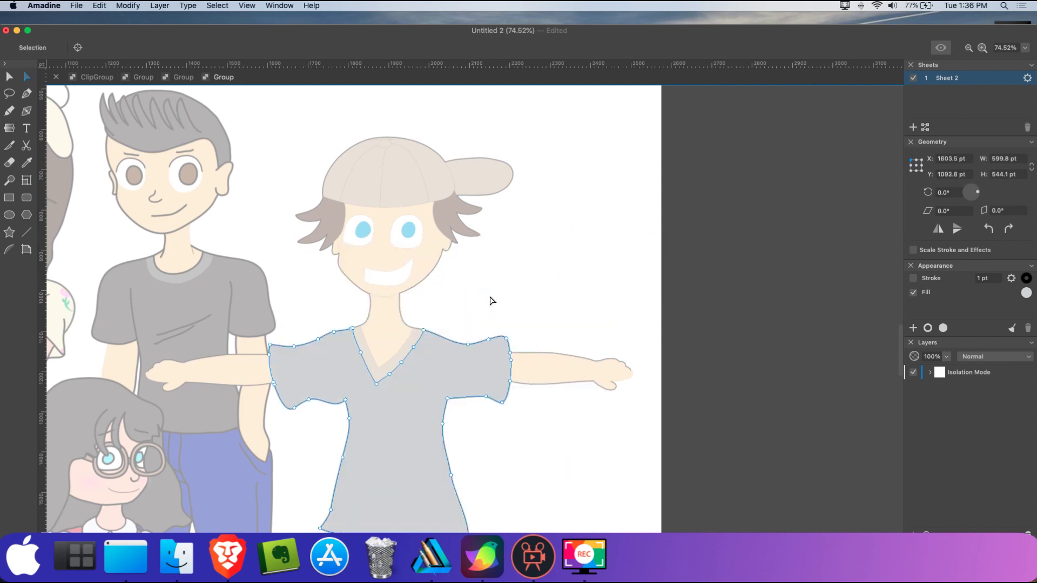
pyautogui.press('Escape')
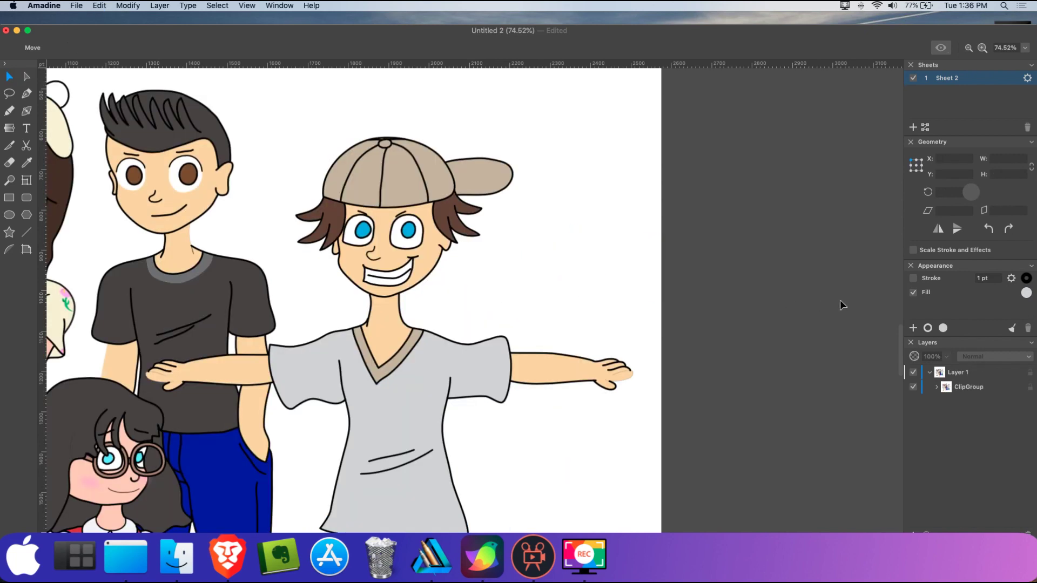
# Expand ClipGroup and Group in the Layers panel, toggling the first nested group open and closed
pyautogui.click(937, 388)
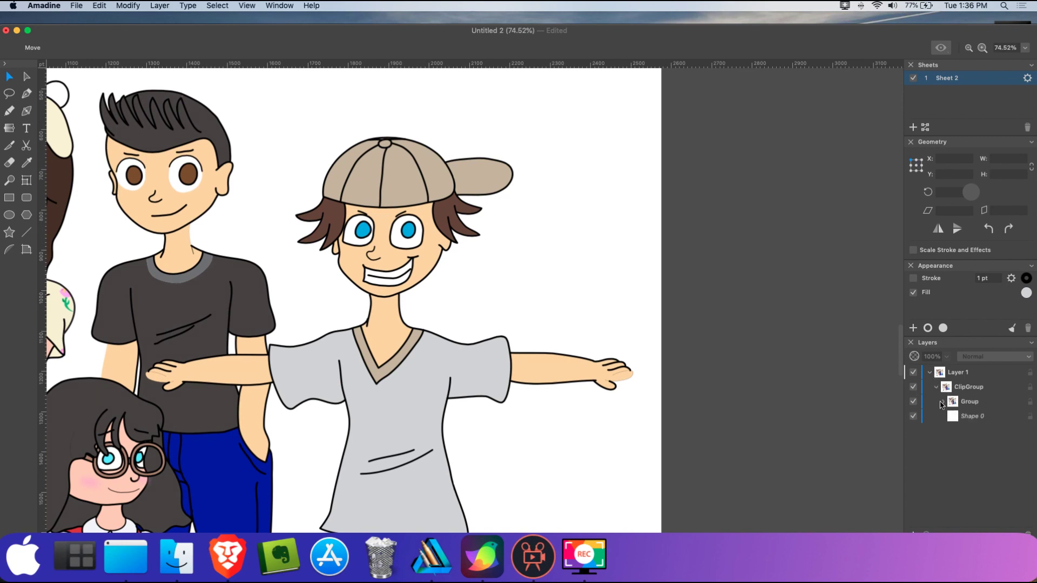
pyautogui.click(941, 402)
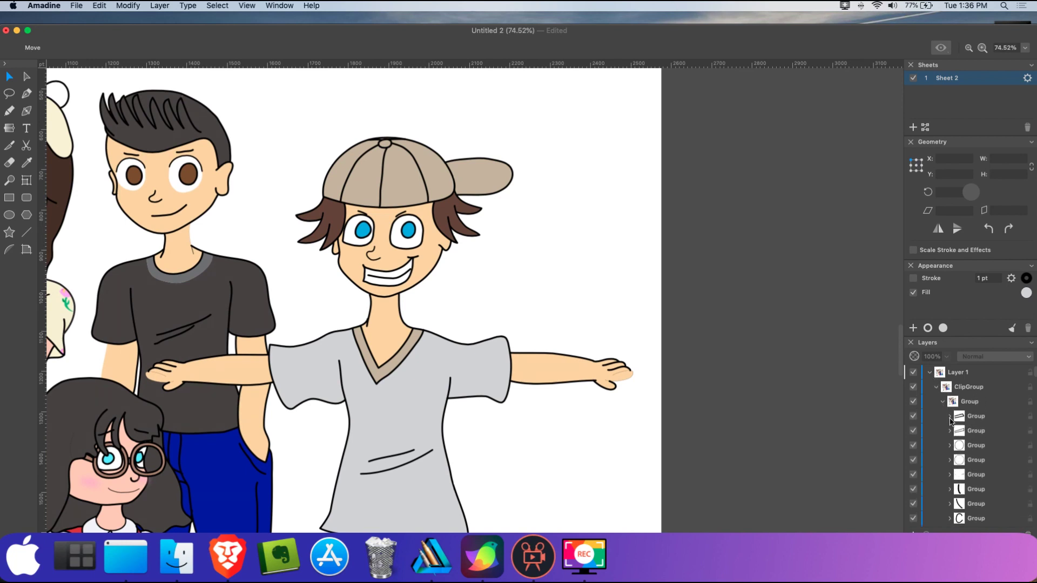
pyautogui.click(951, 417)
pyautogui.click(950, 417)
pyautogui.moveTo(595, 39); pyautogui.dragTo(600, 32)
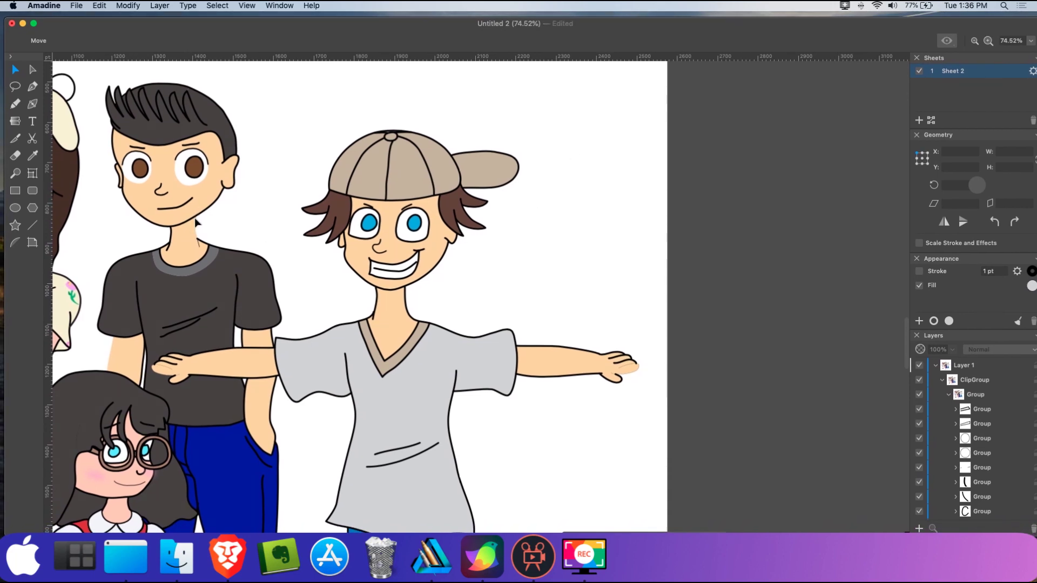
pyautogui.hscroll(-3, 197, 219)
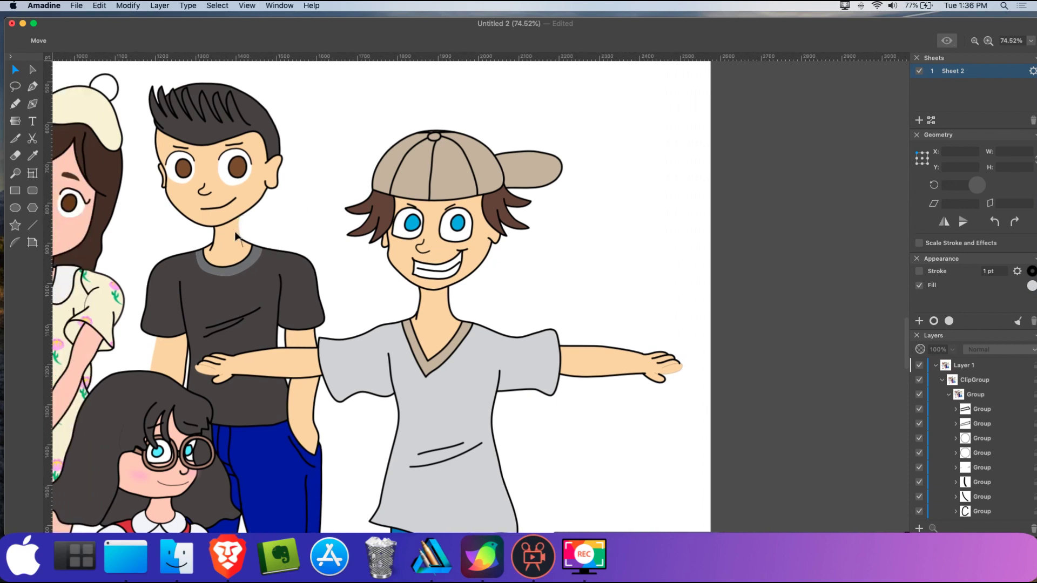
pyautogui.hscroll(-8, 172, 381)
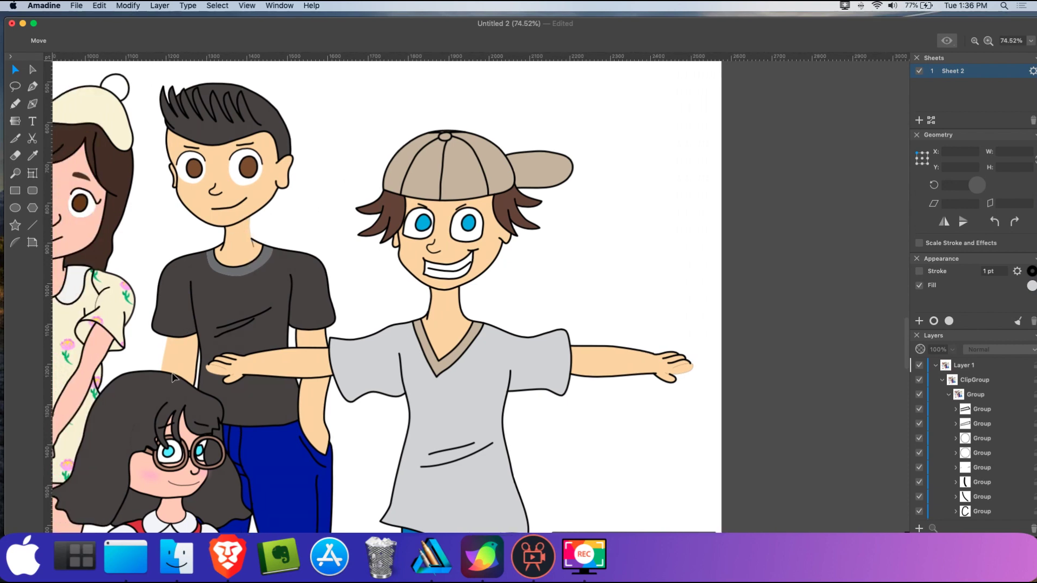
pyautogui.hscroll(-15, 284, 374)
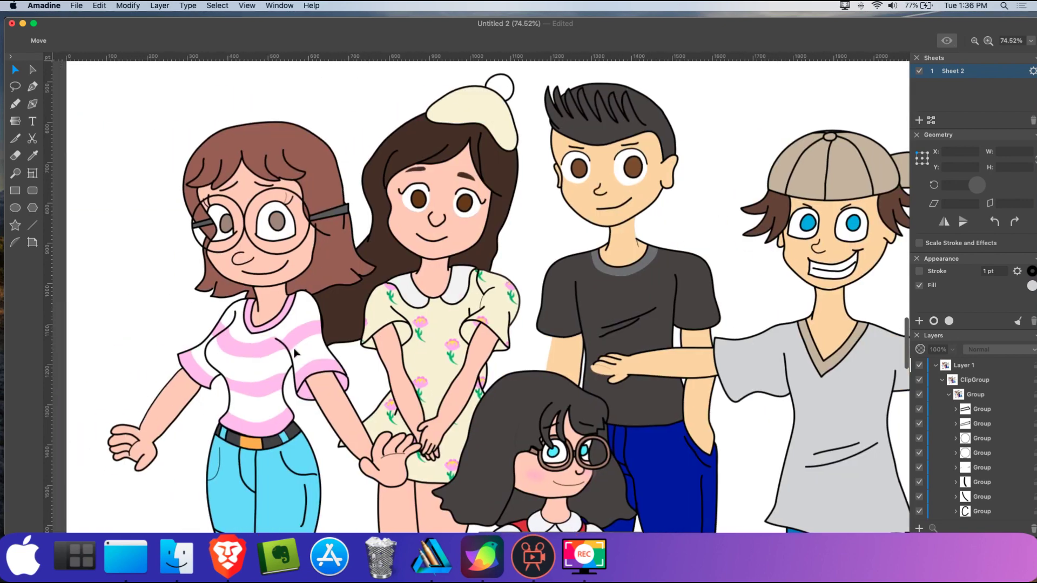
pyautogui.hscroll(-3, 275, 337)
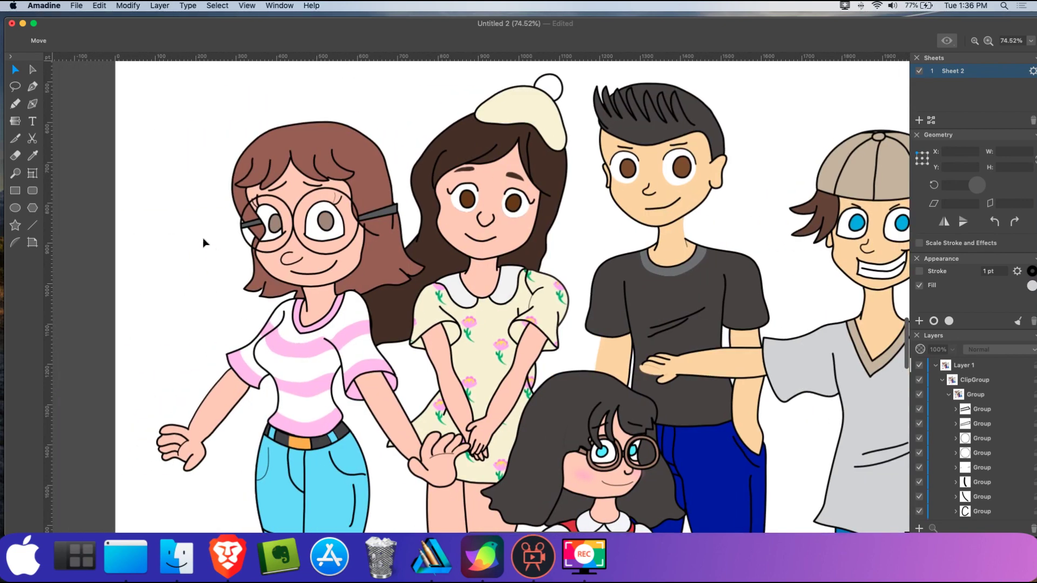
pyautogui.scroll(5, 328, 192)
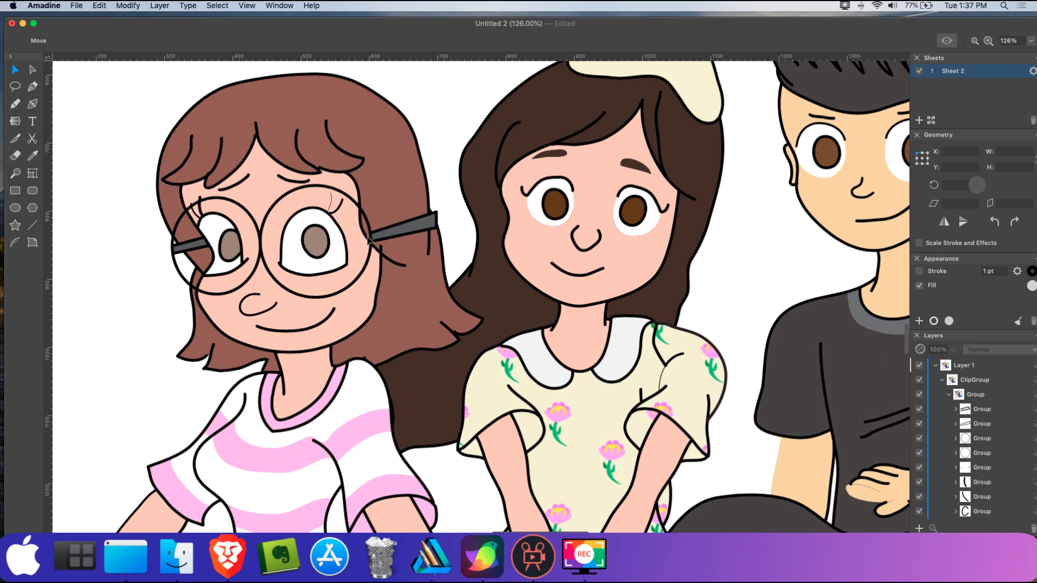
pyautogui.scroll(-5, 376, 246)
pyautogui.scroll(-4, 377, 244)
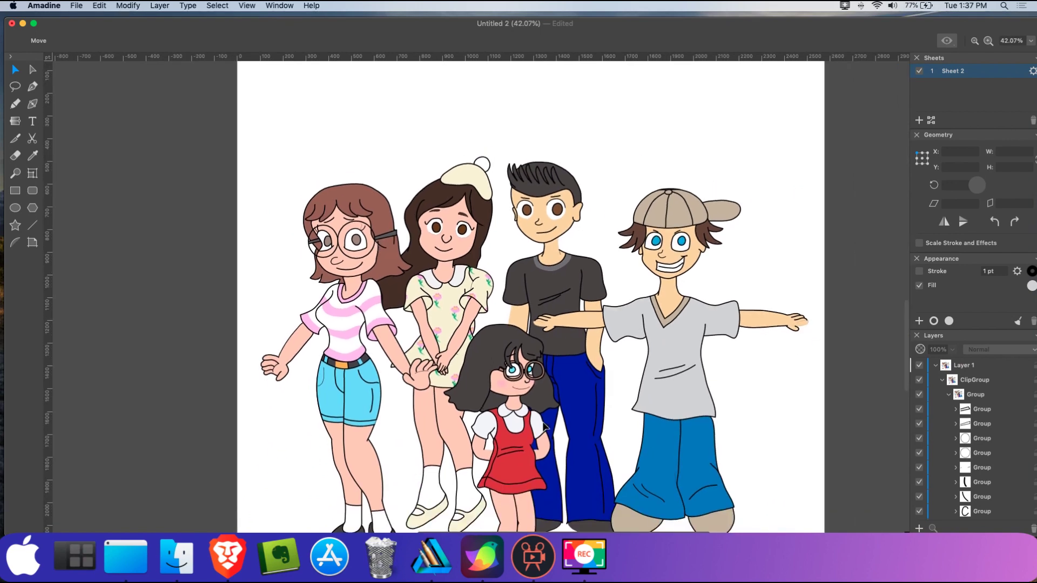
pyautogui.scroll(-3, 557, 448)
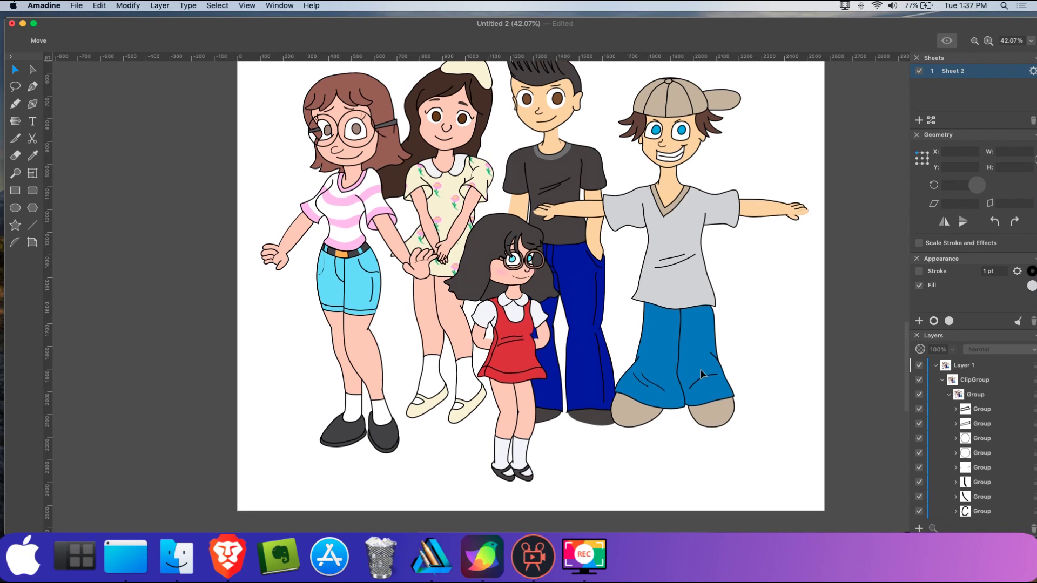
pyautogui.scroll(5, 725, 431)
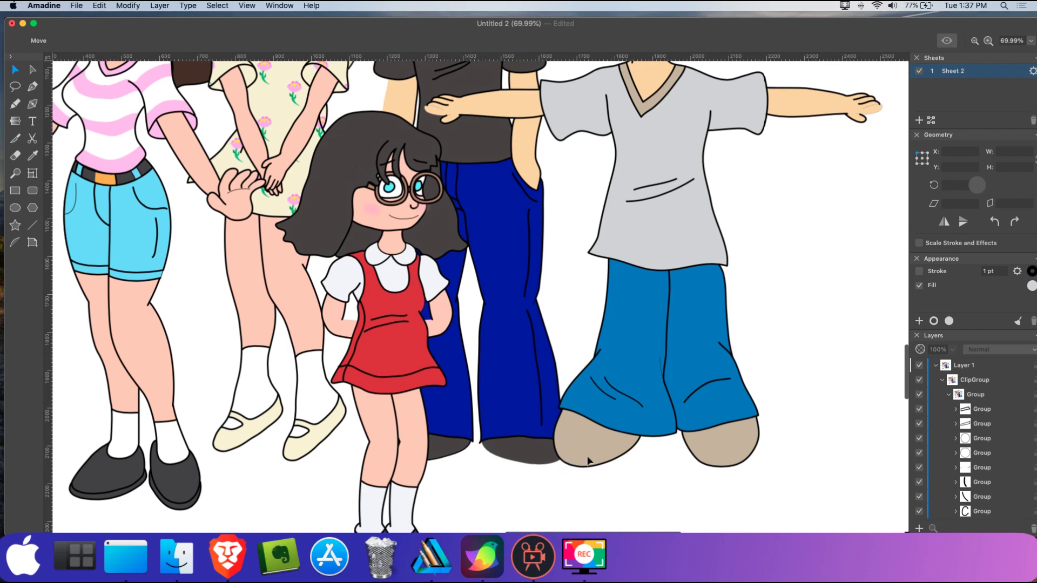
pyautogui.scroll(-3, 521, 397)
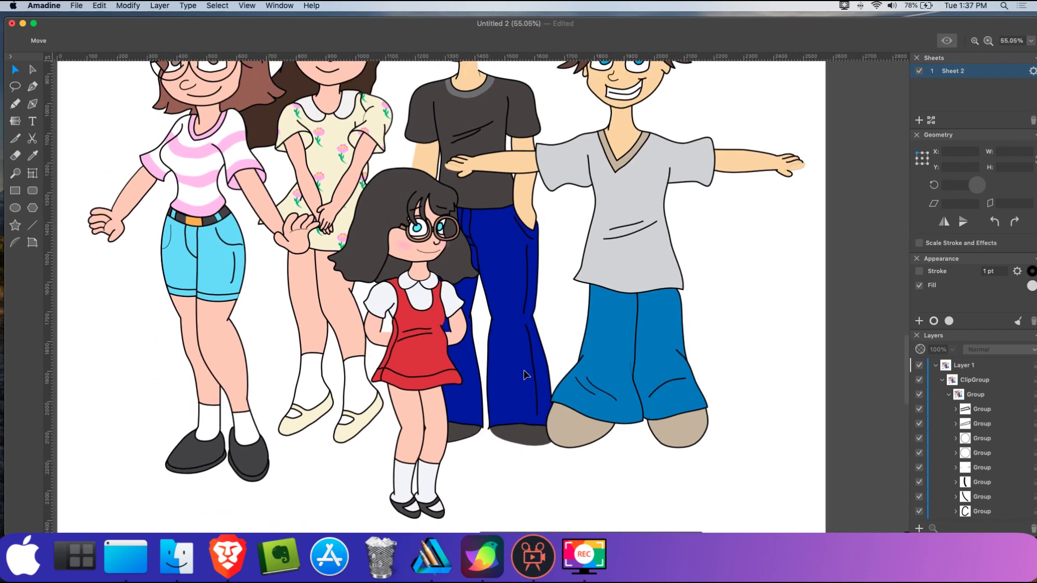
pyautogui.scroll(5, 523, 374)
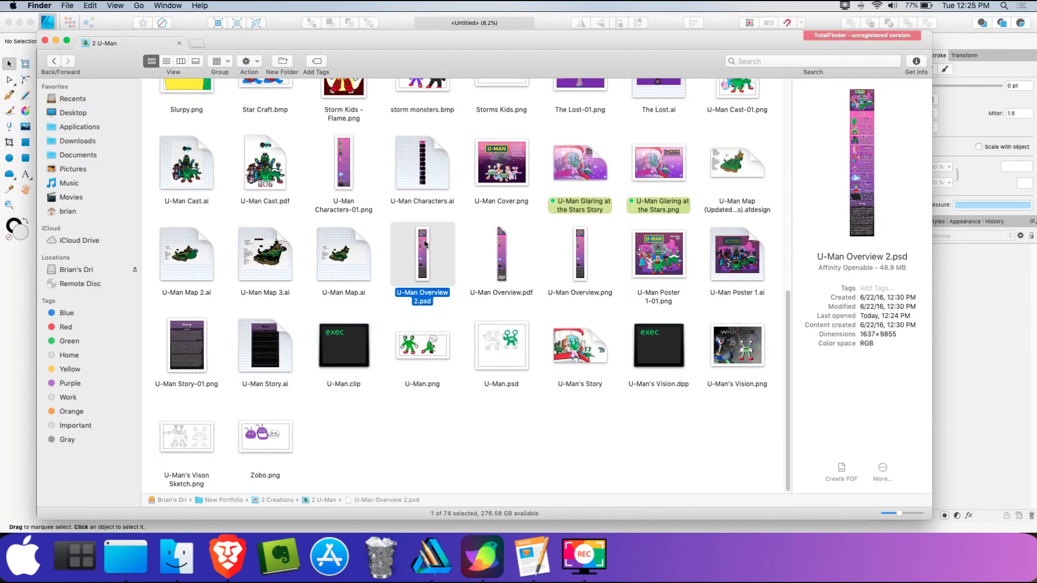
# Search for Amadine in the Choose Application list for U-Man Overview 2.psd, then clear the search
pyautogui.rightClick(428, 244)
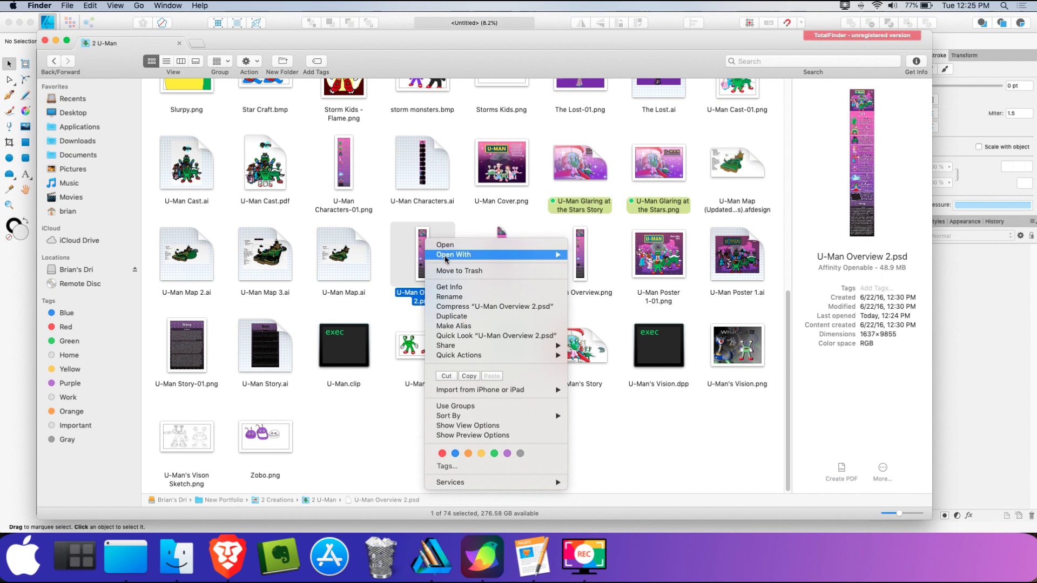
pyautogui.moveTo(457, 258)
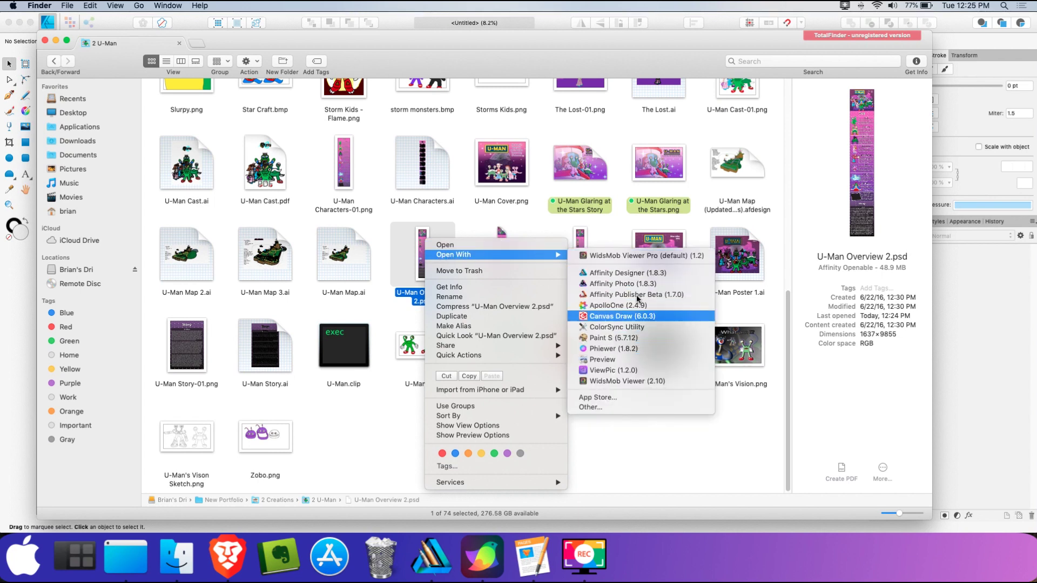
pyautogui.click(641, 407)
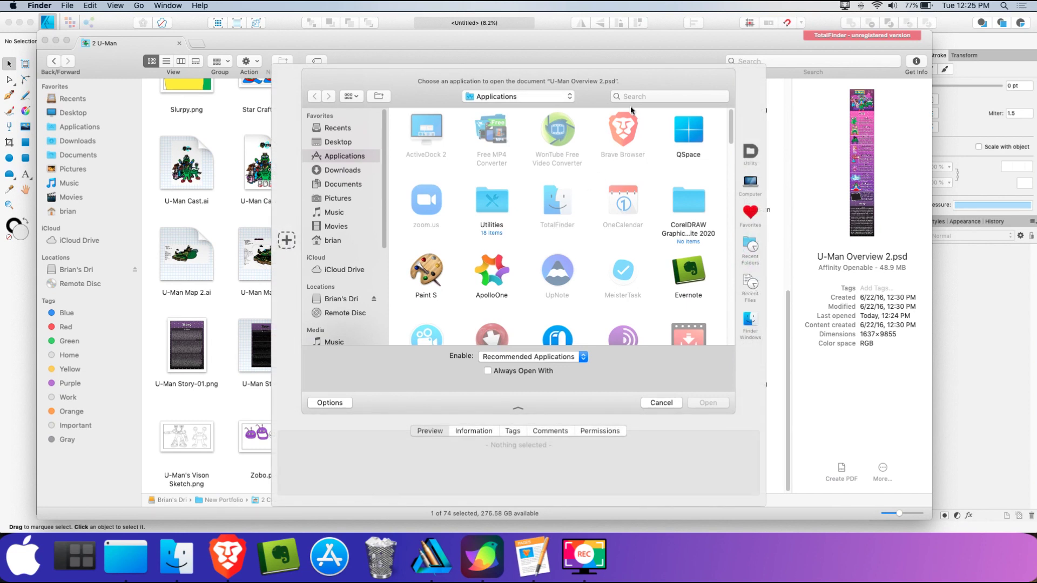
pyautogui.click(644, 96)
pyautogui.write('amadin')
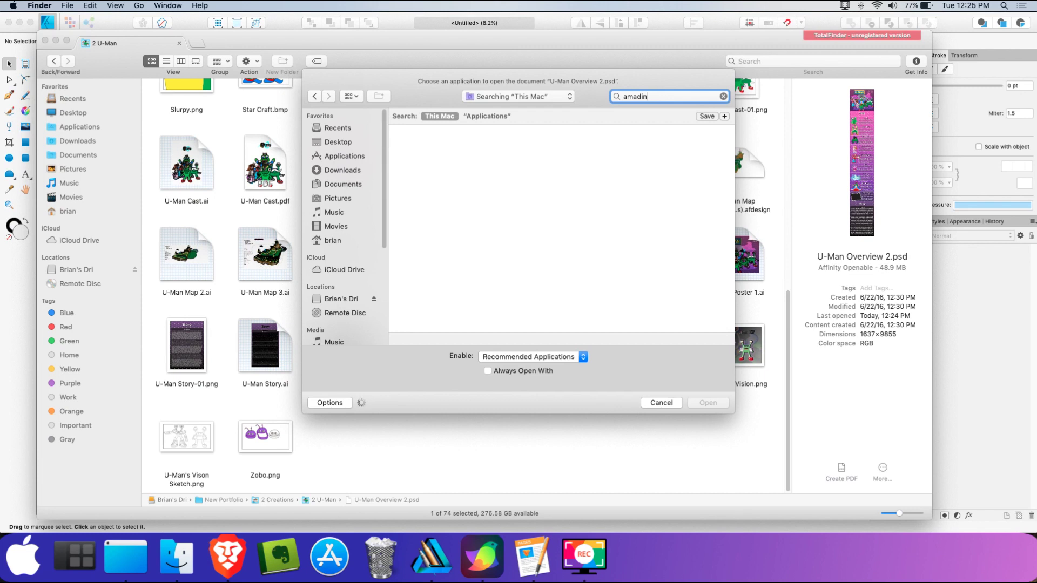
pyautogui.write('e')
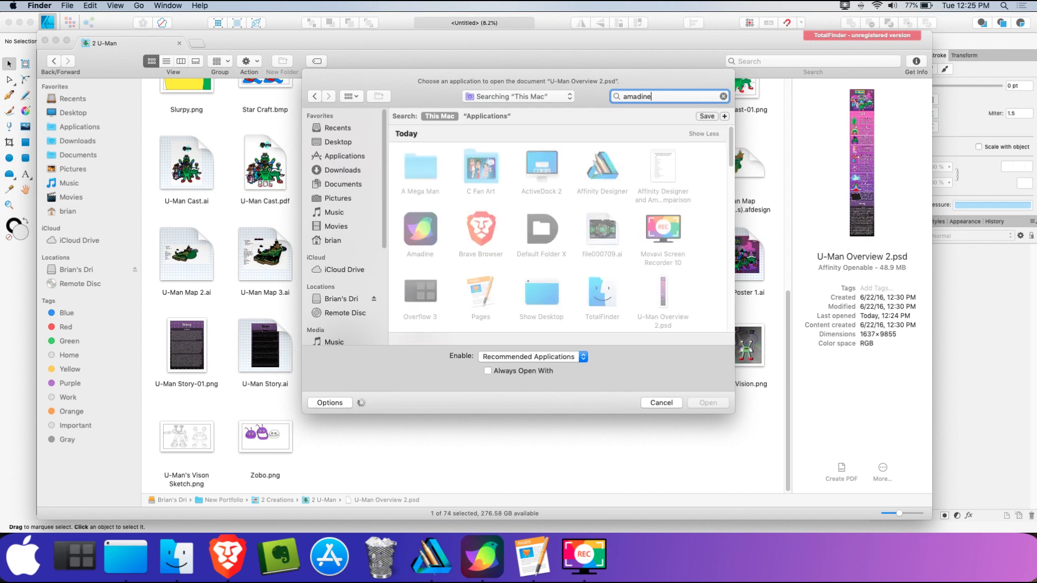
pyautogui.press('BackSpace')
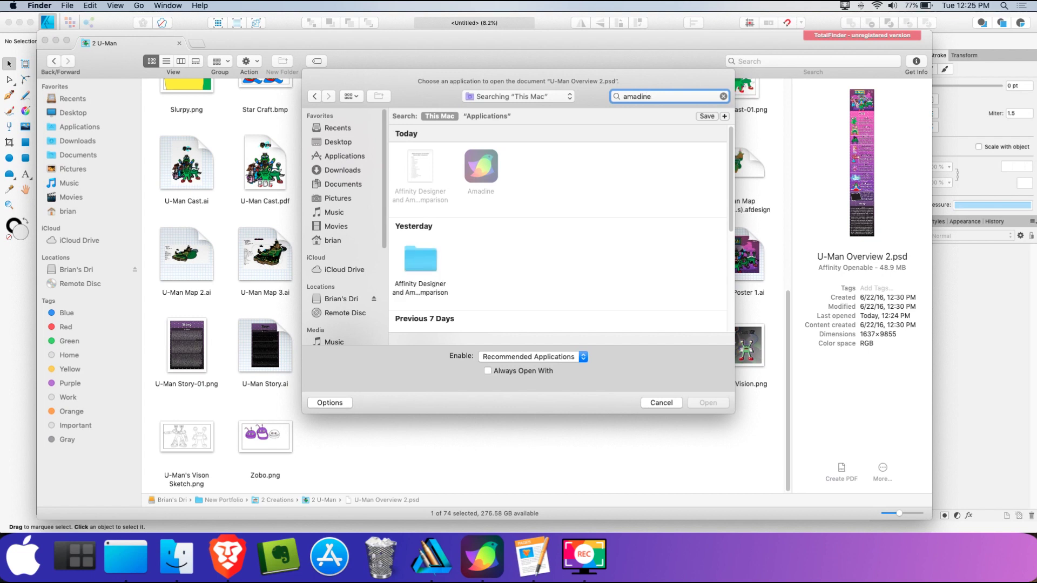
pyautogui.click(474, 163)
pyautogui.press('super+shift+a')
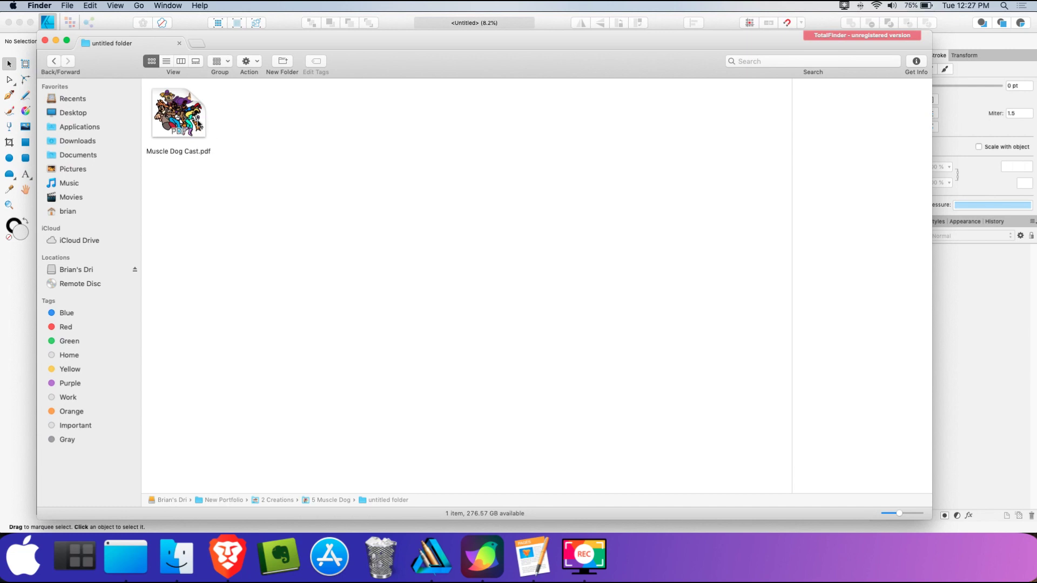
# Open Muscle Dog Cast.pdf in Affinity Designer with the default PDF options
pyautogui.click(187, 107)
pyautogui.rightClick(186, 107)
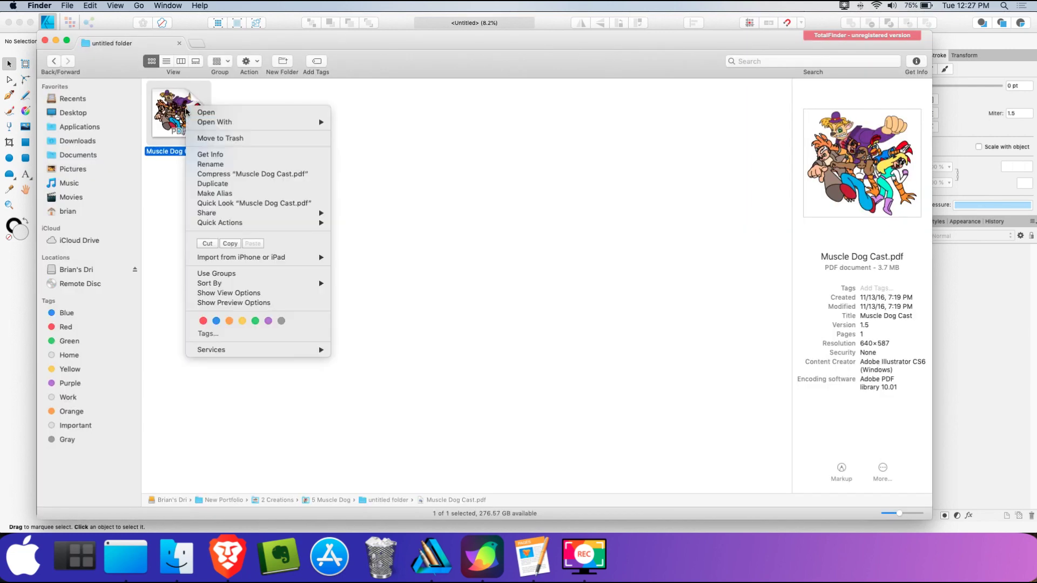
pyautogui.moveTo(216, 125)
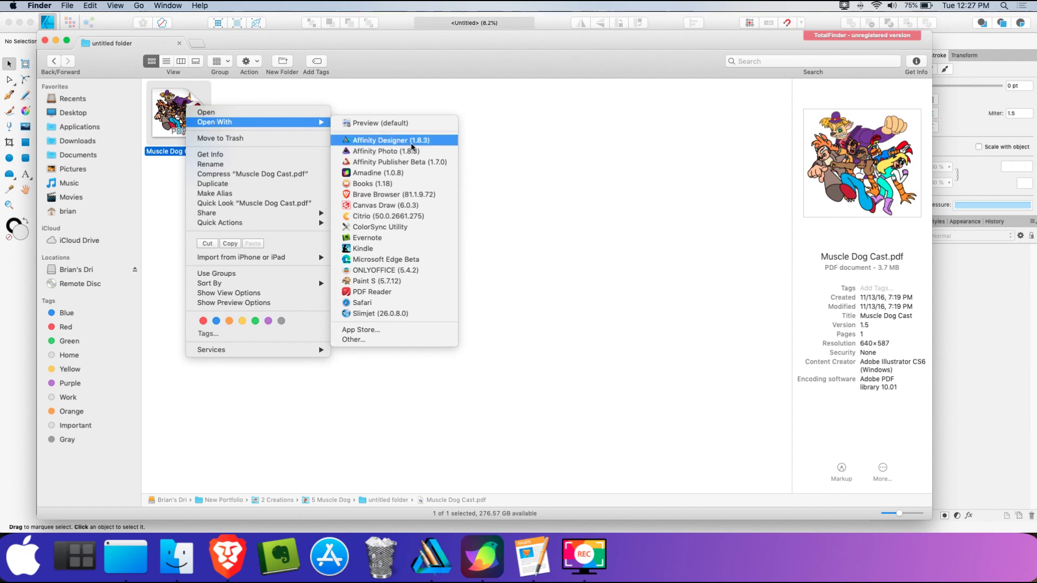
pyautogui.click(406, 141)
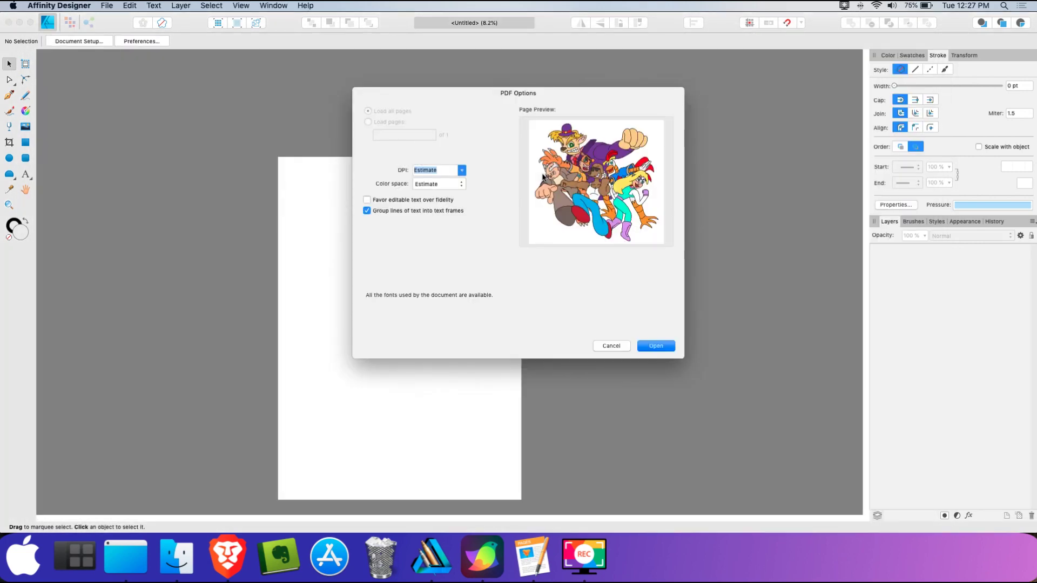
pyautogui.click(657, 348)
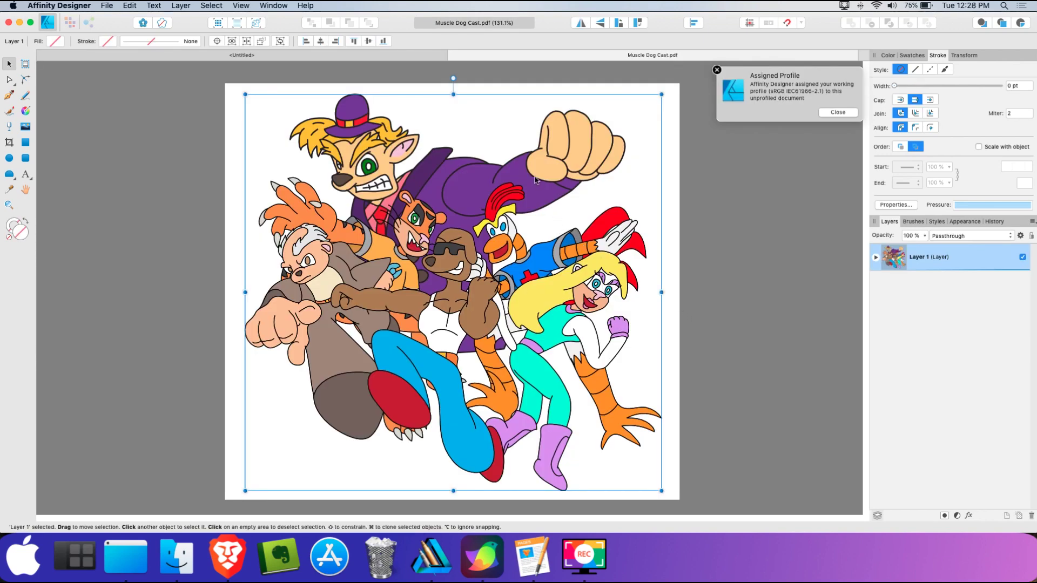
# Inspect the imported group's curves in the Layers panel, then collapse Layer 1
pyautogui.scroll(8, 549, 185)
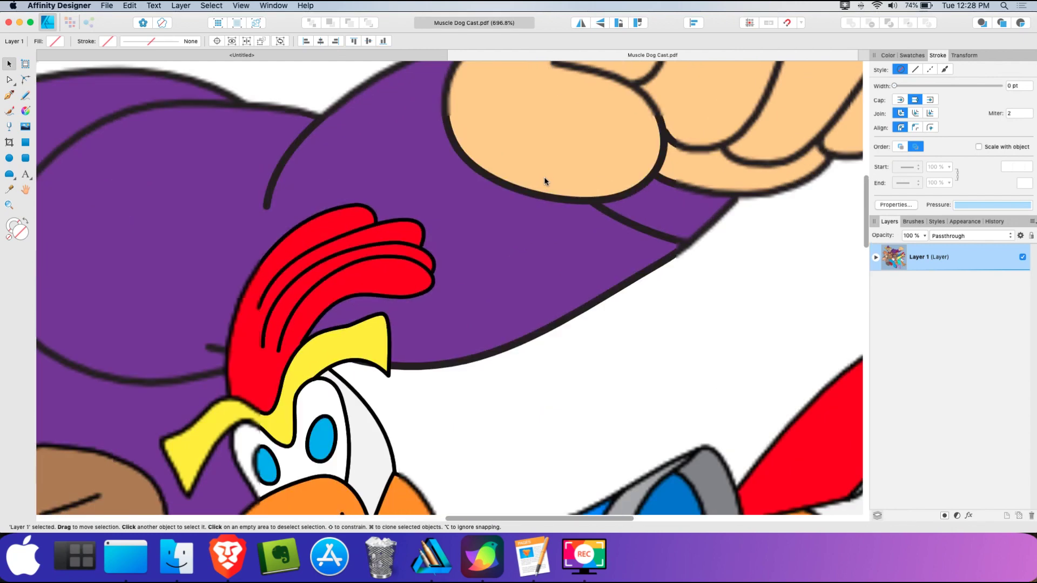
pyautogui.scroll(3, 316, 94)
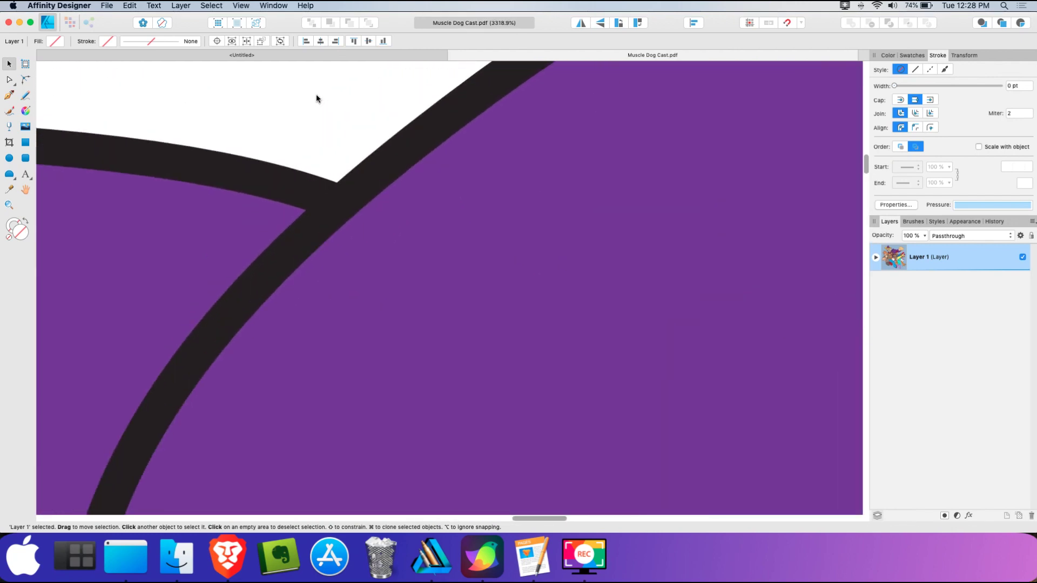
pyautogui.scroll(-10, 316, 94)
pyautogui.scroll(-10, 954, 303)
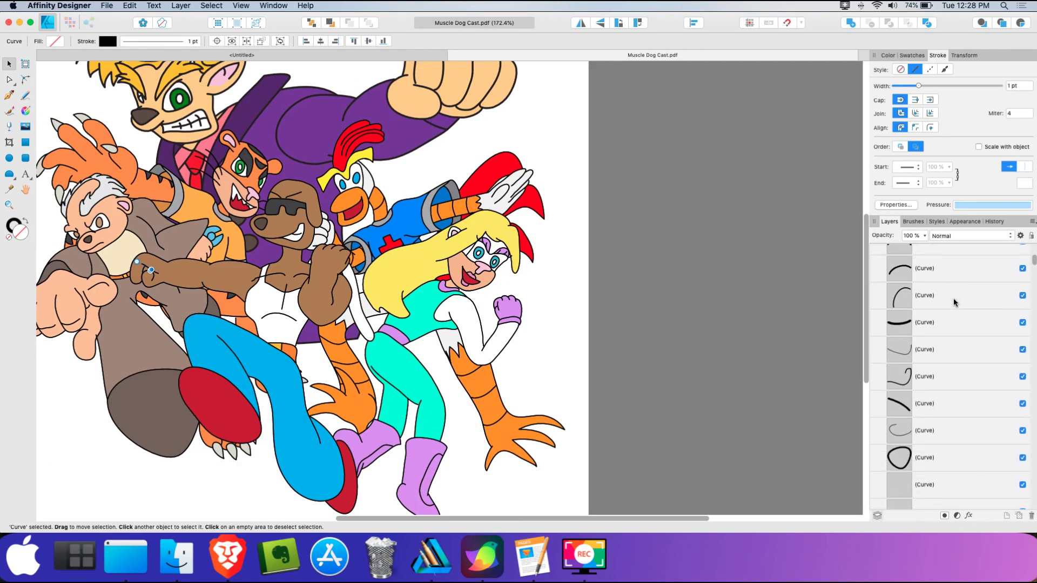
pyautogui.scroll(-10, 954, 303)
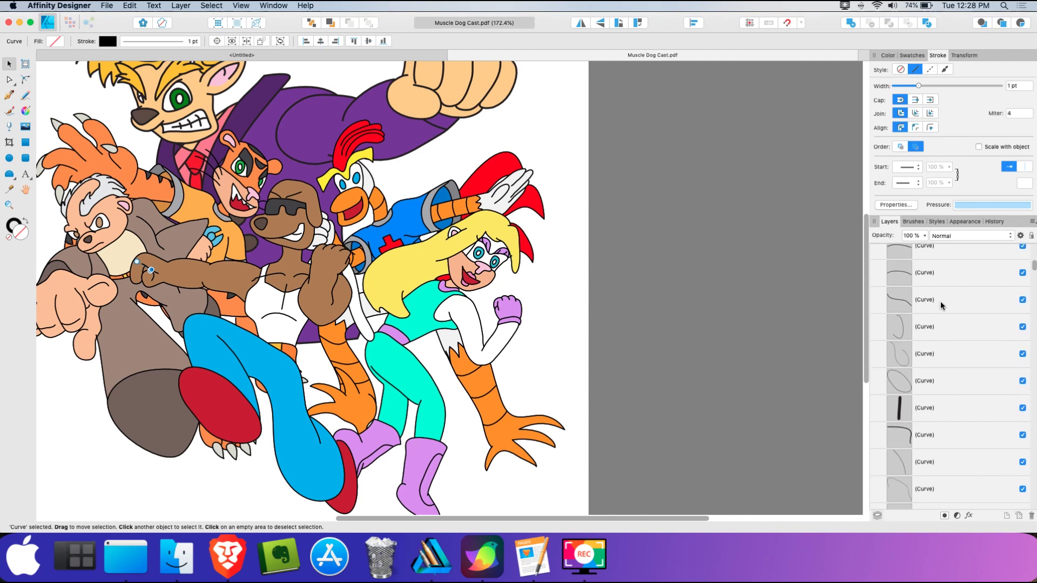
pyautogui.scroll(-5, 948, 314)
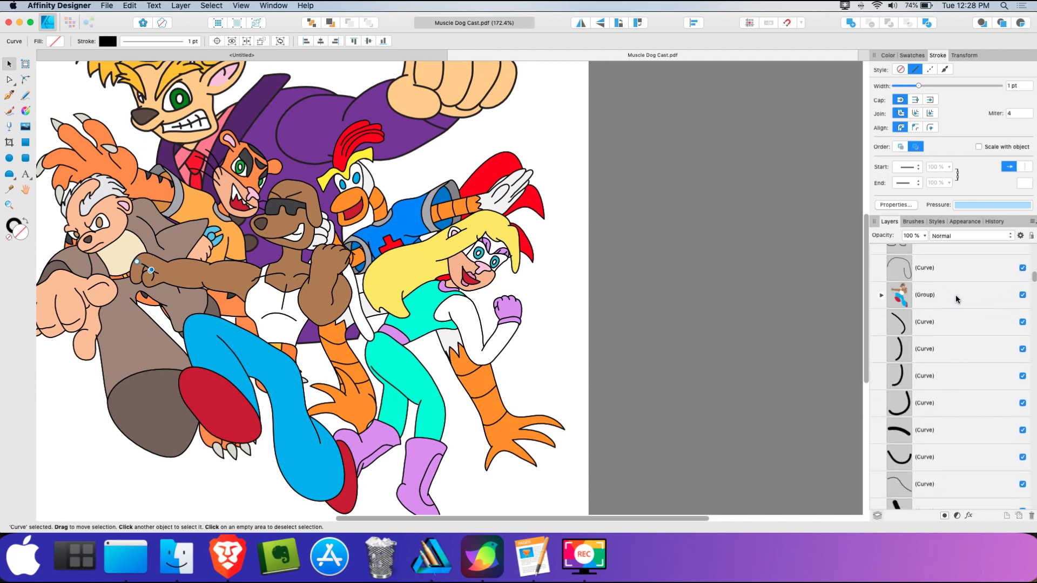
pyautogui.click(955, 295)
pyautogui.click(563, 272)
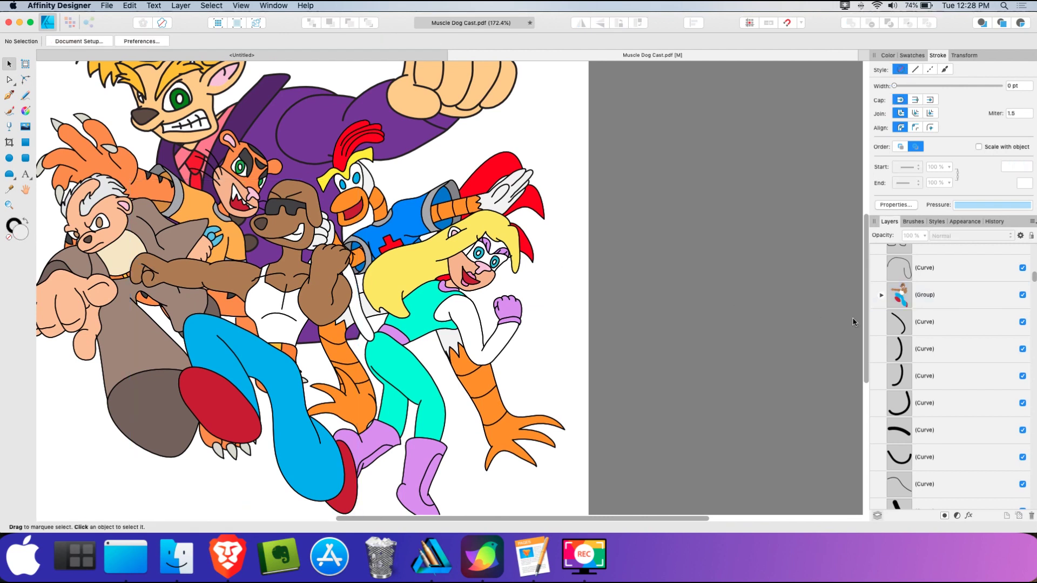
pyautogui.click(881, 295)
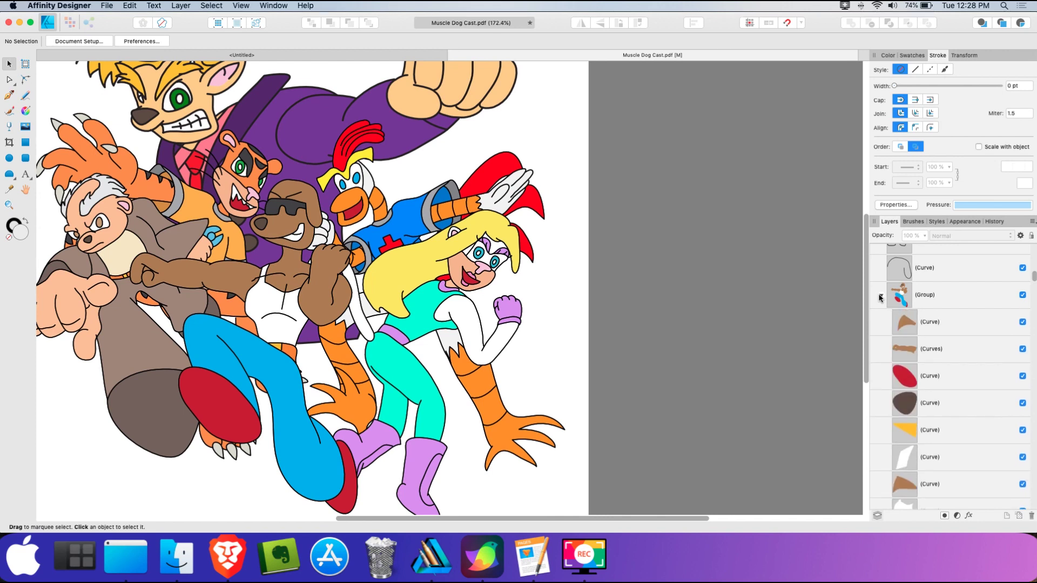
pyautogui.click(881, 294)
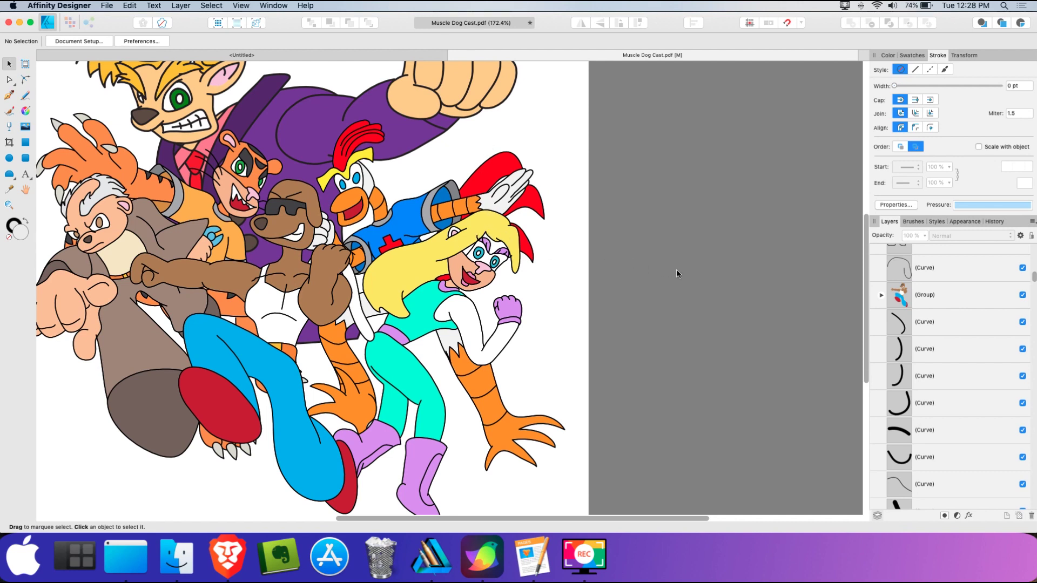
pyautogui.scroll(8, 945, 350)
pyautogui.scroll(5, 943, 349)
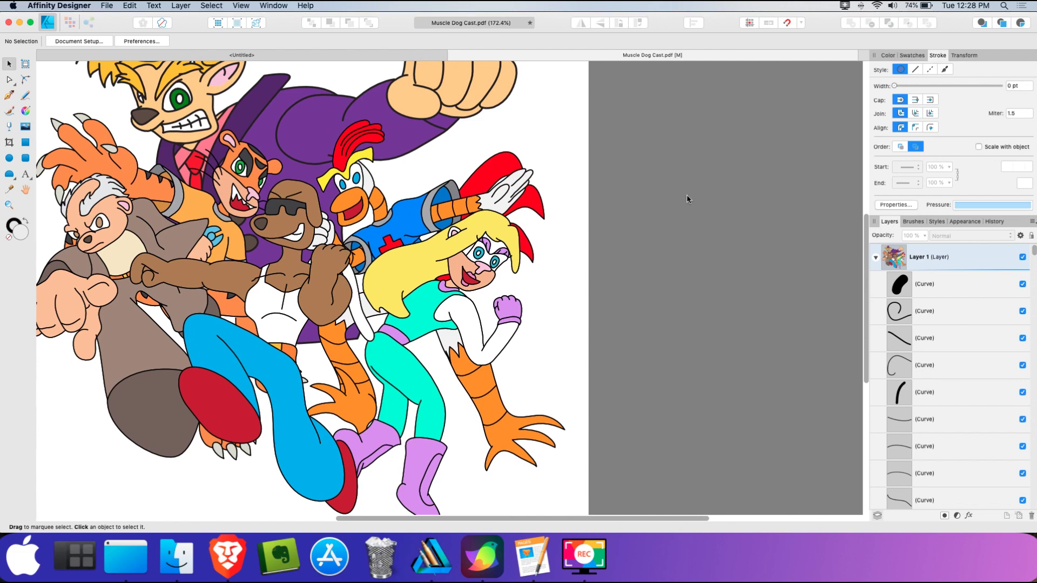
pyautogui.click(876, 258)
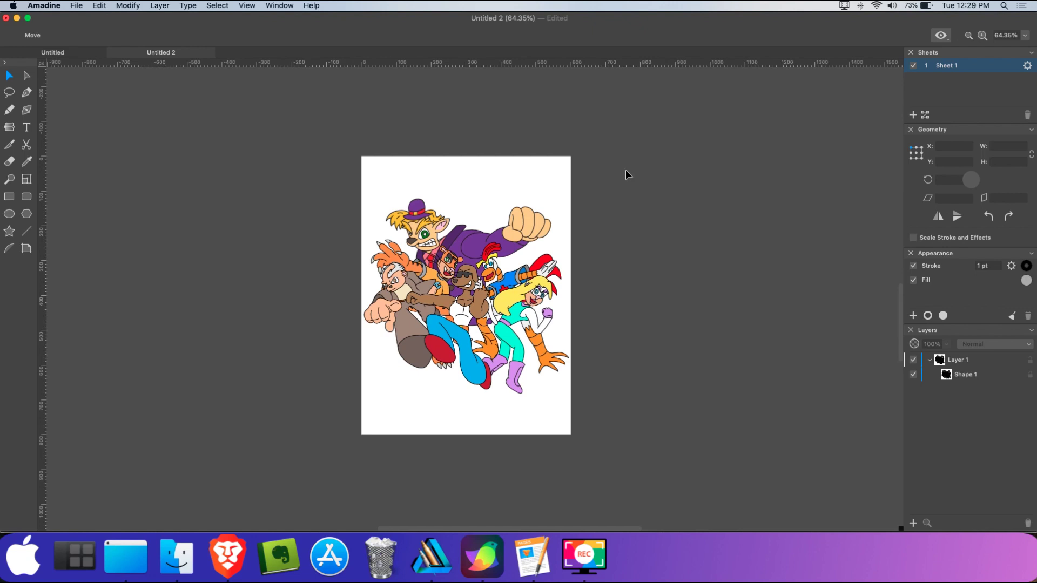
# Isolate Shape 1, test-move it, undo the move and deselect the artwork
pyautogui.doubleClick(966, 375)
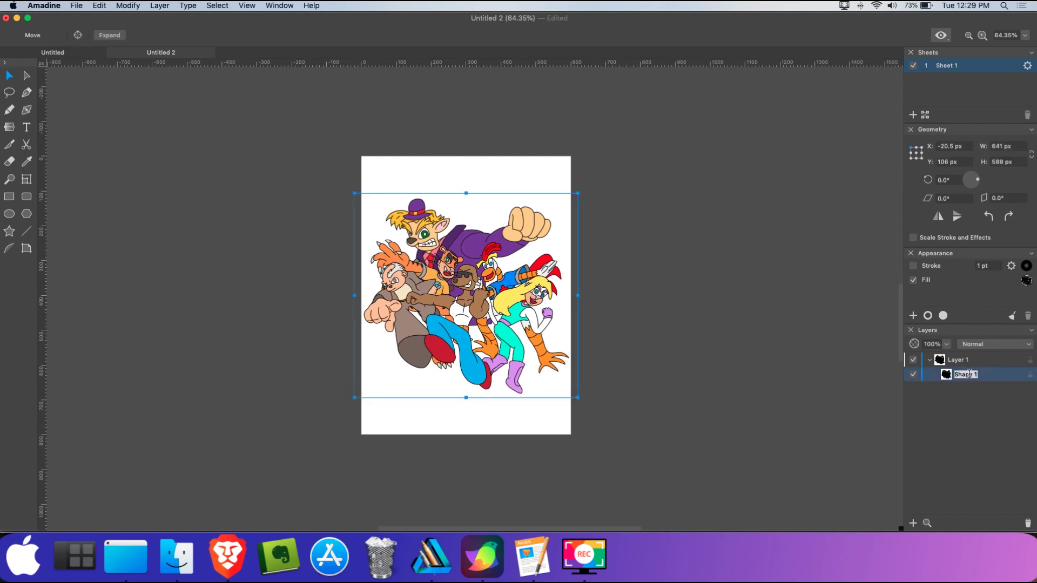
pyautogui.doubleClick(478, 240)
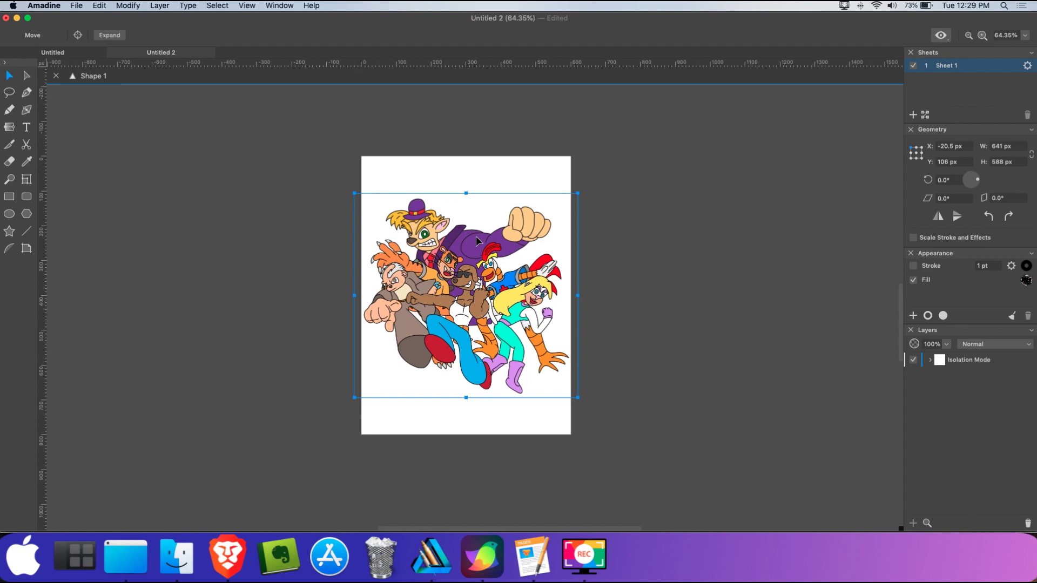
pyautogui.moveTo(477, 240); pyautogui.dragTo(533, 217)
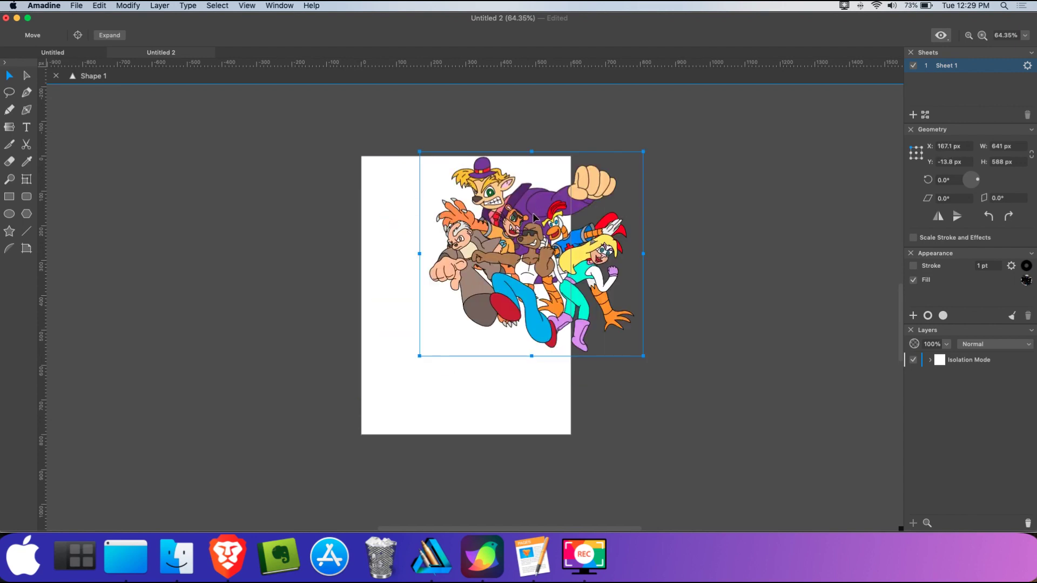
pyautogui.press('super+z')
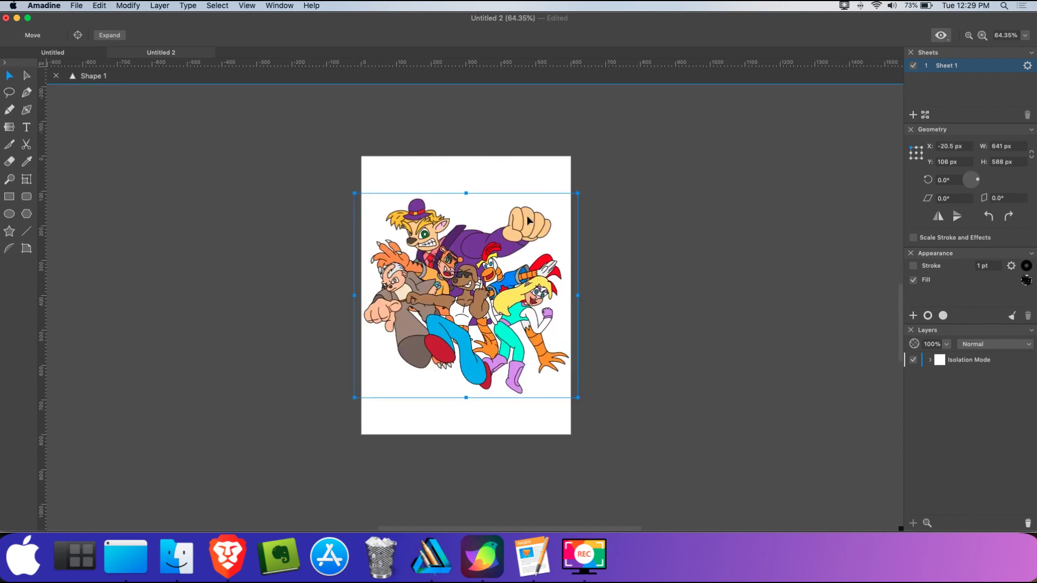
pyautogui.click(532, 161)
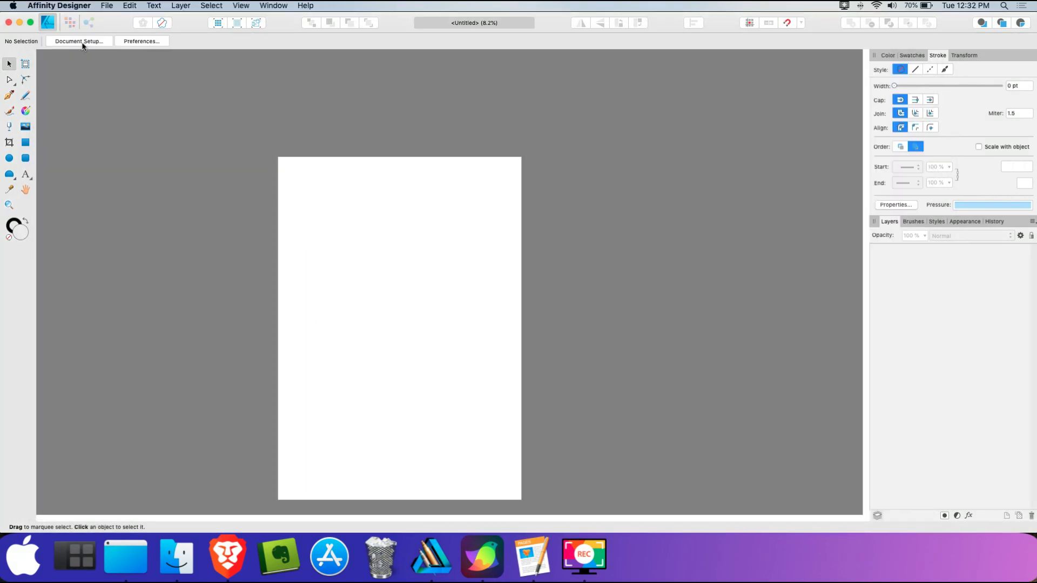
# Switch the A0 page to landscape, 1189 × 841 mm, in Document Setup
pyautogui.click(81, 41)
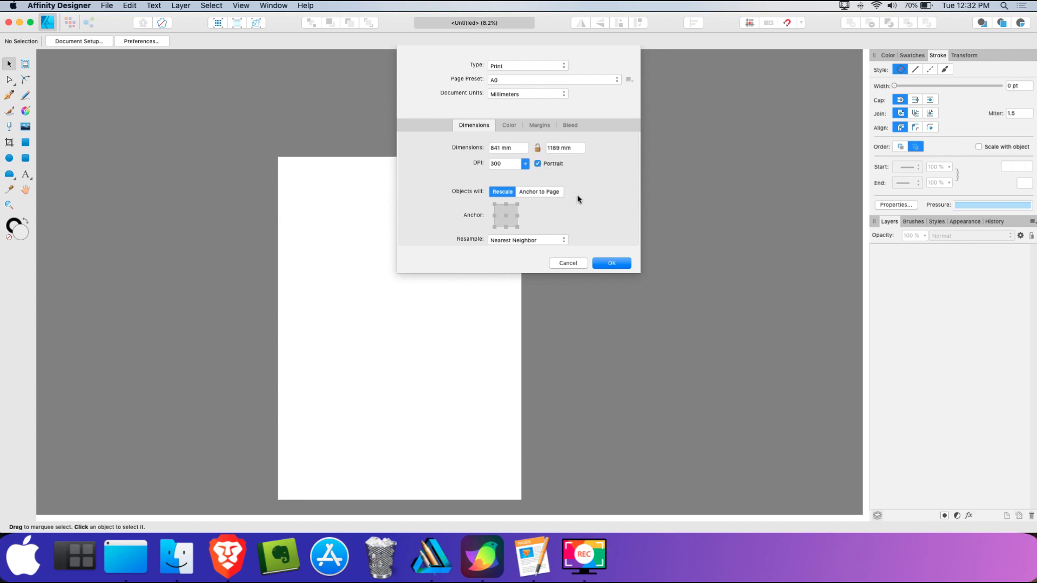
pyautogui.click(538, 164)
pyautogui.click(614, 265)
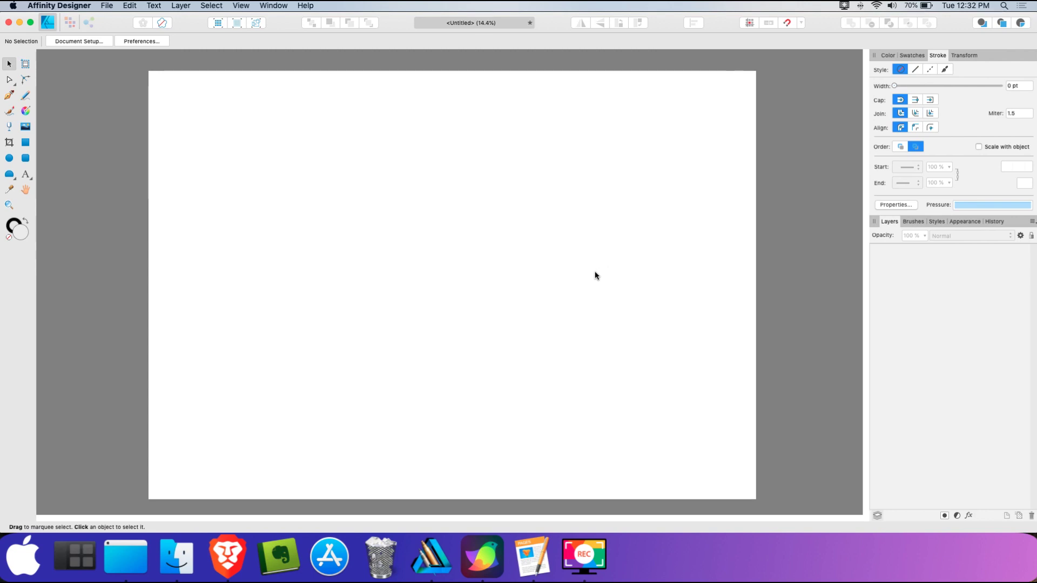
# On a new layer, add page-covering rectangles with a dark blue vertical gradient on top
pyautogui.click(1007, 517)
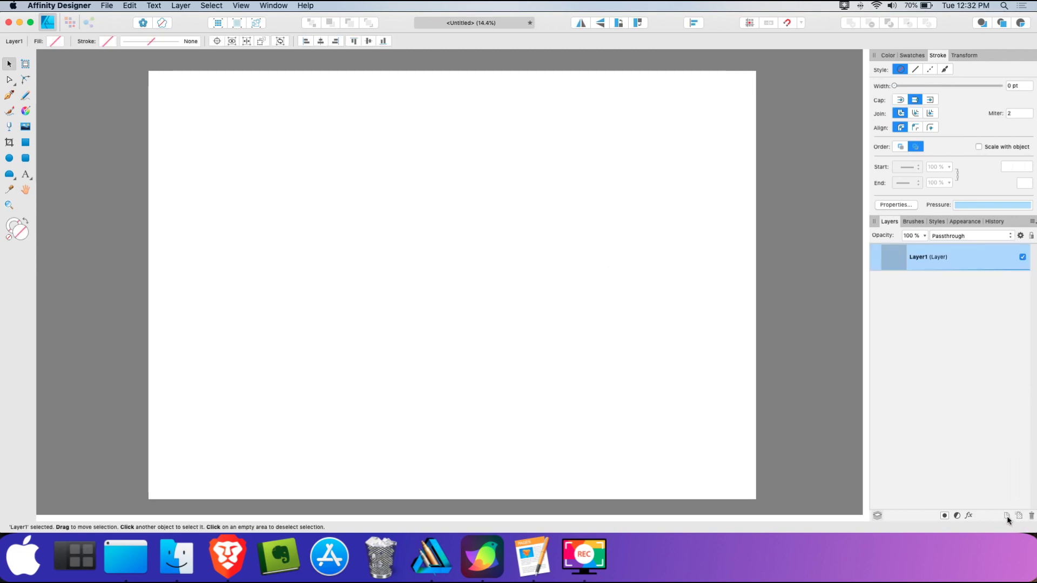
pyautogui.click(26, 143)
pyautogui.moveTo(178, 486)
pyautogui.mouseDown()
pyautogui.moveTo(759, 323)
pyautogui.moveTo(756, 335)
pyautogui.mouseUp()
pyautogui.click(26, 143)
pyautogui.moveTo(149, 71); pyautogui.dragTo(756, 333)
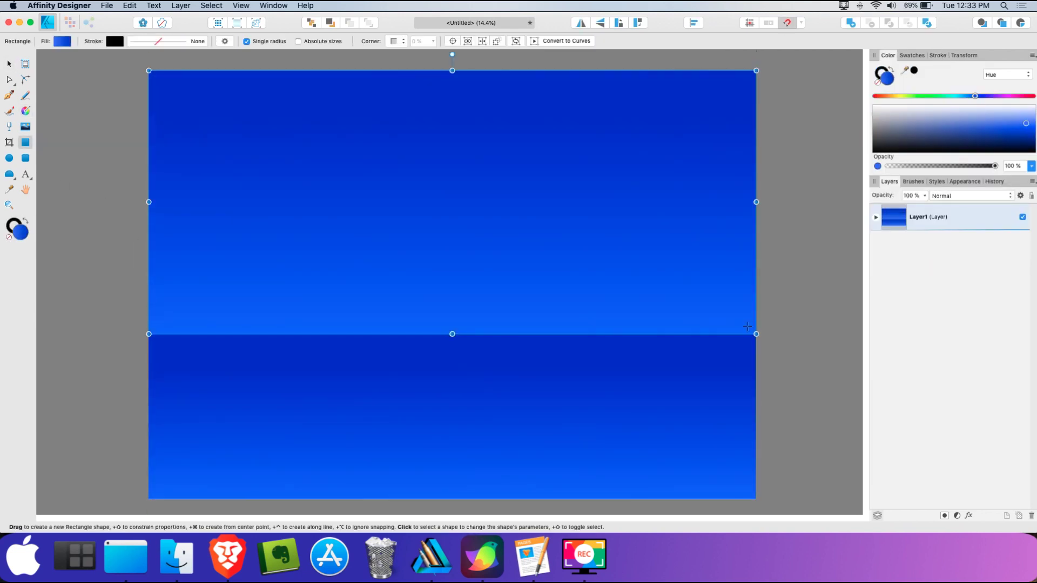
pyautogui.click(1033, 145)
pyautogui.press('g')
pyautogui.moveTo(451, 155)
pyautogui.mouseDown()
pyautogui.moveTo(451, 308)
pyautogui.moveTo(453, 95)
pyautogui.mouseUp()
# Draw a small thin-armed four-point star in the upper-left sky
pyautogui.moveTo(9, 174); pyautogui.dragTo(33, 280)
pyautogui.moveTo(174, 81); pyautogui.dragTo(199, 105)
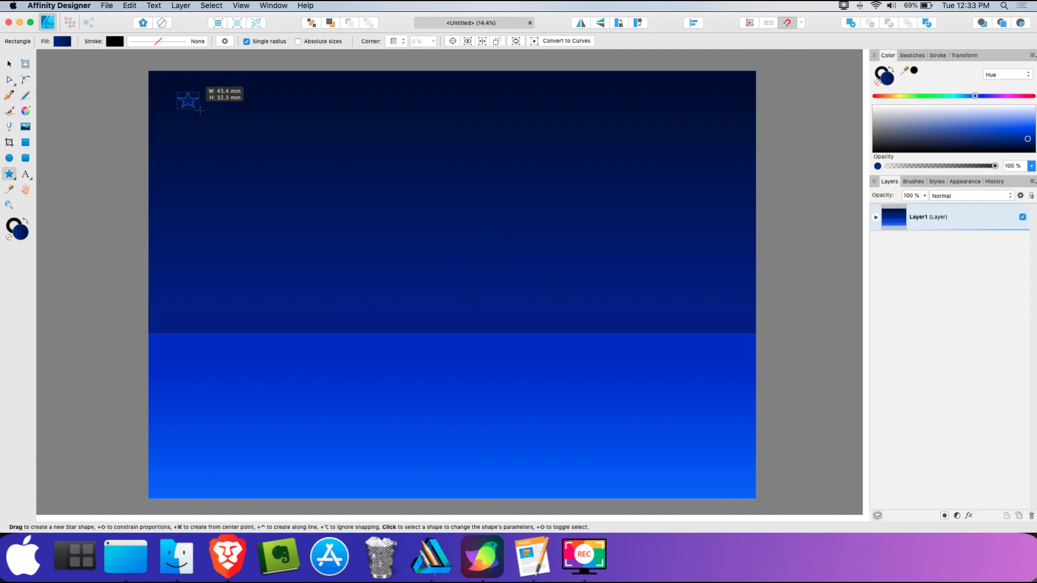
pyautogui.scroll(6, 203, 105)
pyautogui.moveTo(205, 49); pyautogui.dragTo(208, 103)
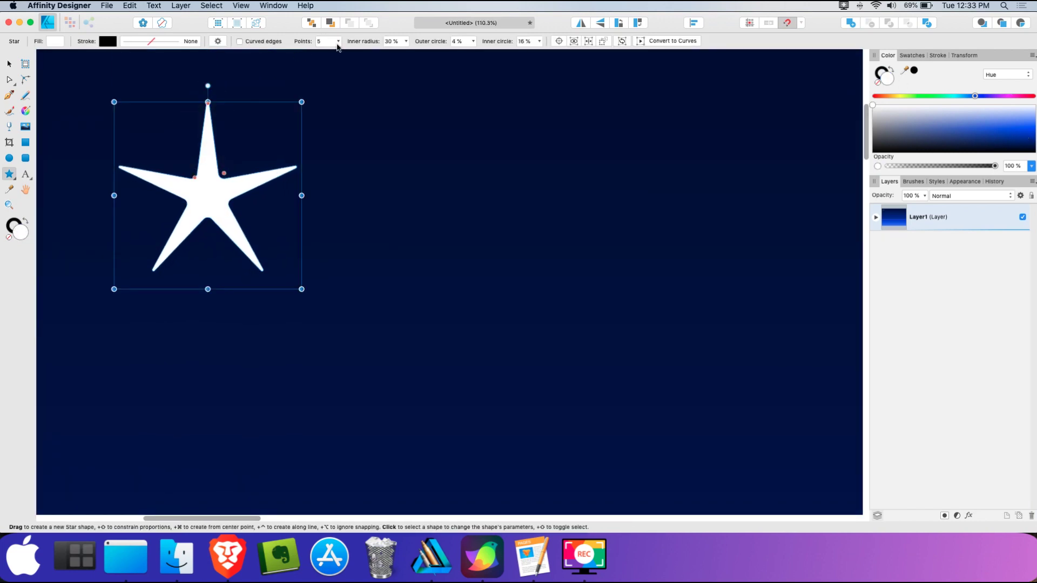
pyautogui.click(328, 41)
pyautogui.write('4')
pyautogui.press('Return')
# Give the star Gaussian blur, a cyan outer glow and an inner glow
pyautogui.click(969, 516)
pyautogui.click(633, 145)
pyautogui.moveTo(765, 155); pyautogui.dragTo(821, 155)
pyautogui.click(655, 193)
pyautogui.click(787, 208)
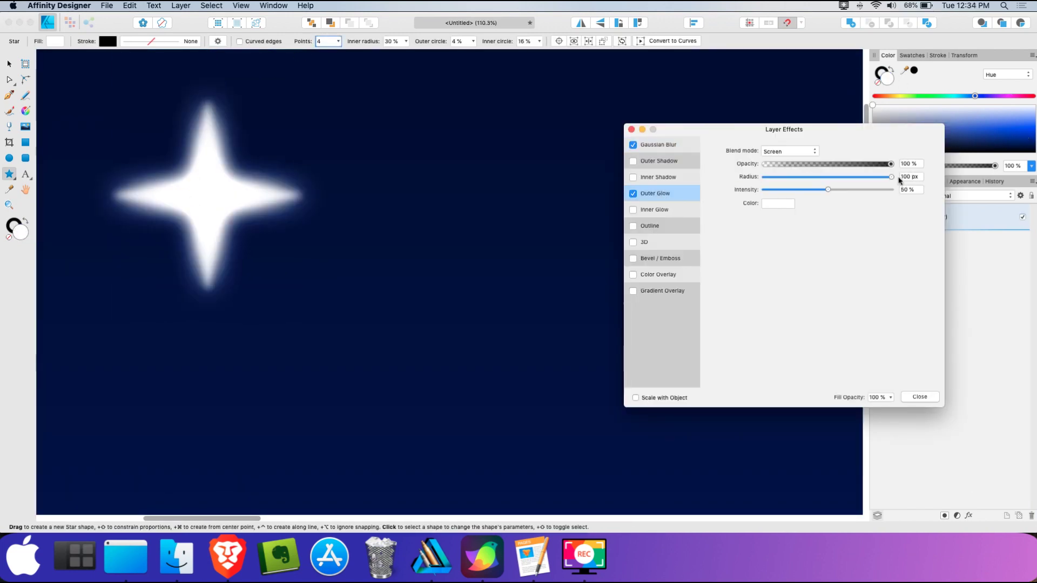
pyautogui.click(873, 267)
pyautogui.click(654, 210)
pyautogui.click(634, 210)
pyautogui.click(778, 203)
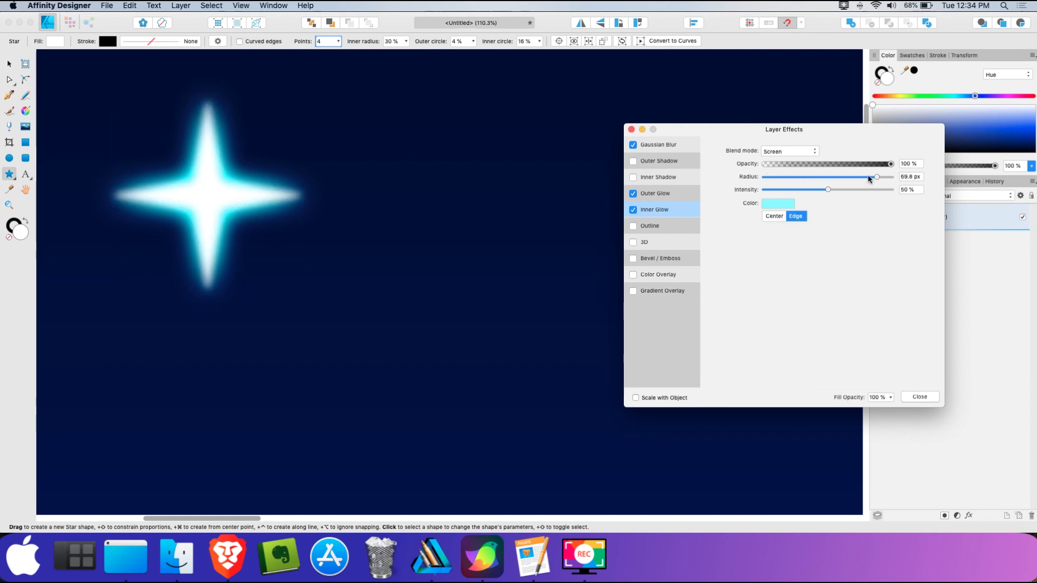
pyautogui.click(631, 129)
# Review the star's effects from Layer1, then clone the glowing star to a new spot
pyautogui.press('super+d')
pyautogui.press('super+0')
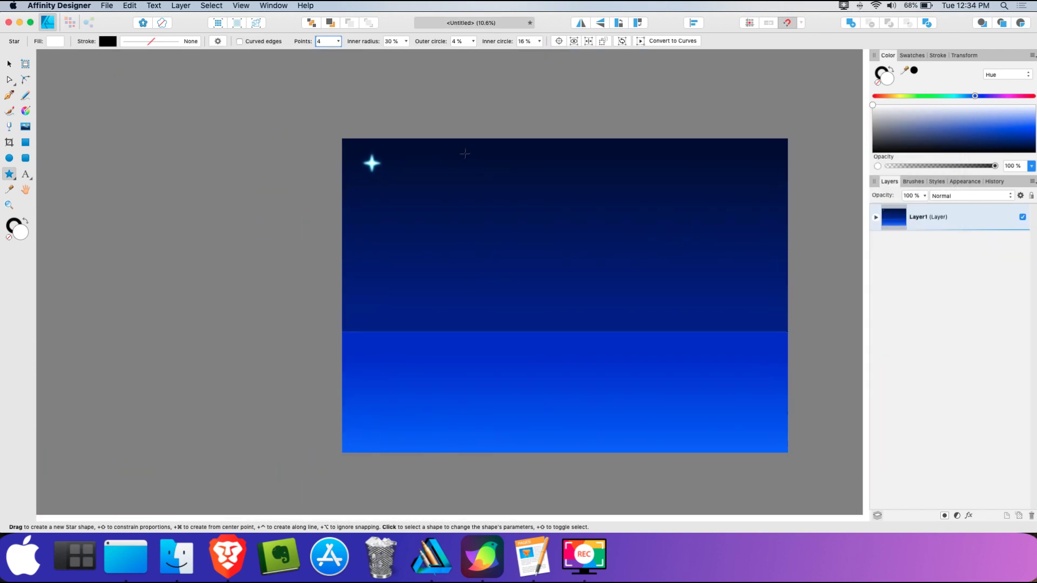
pyautogui.scroll(2, 490, 154)
pyautogui.scroll(3, 497, 152)
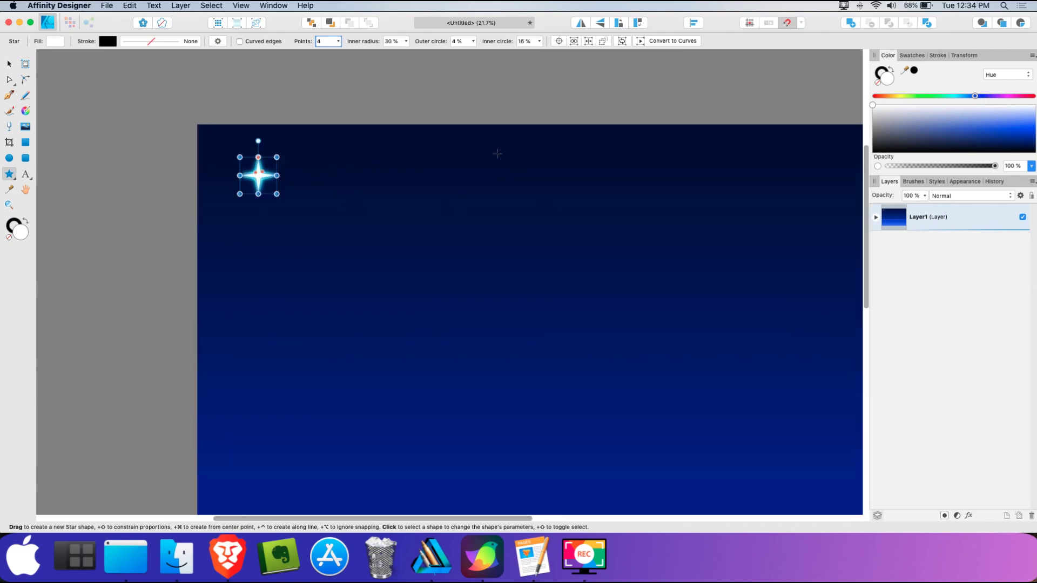
pyautogui.click(875, 220)
pyautogui.click(1012, 244)
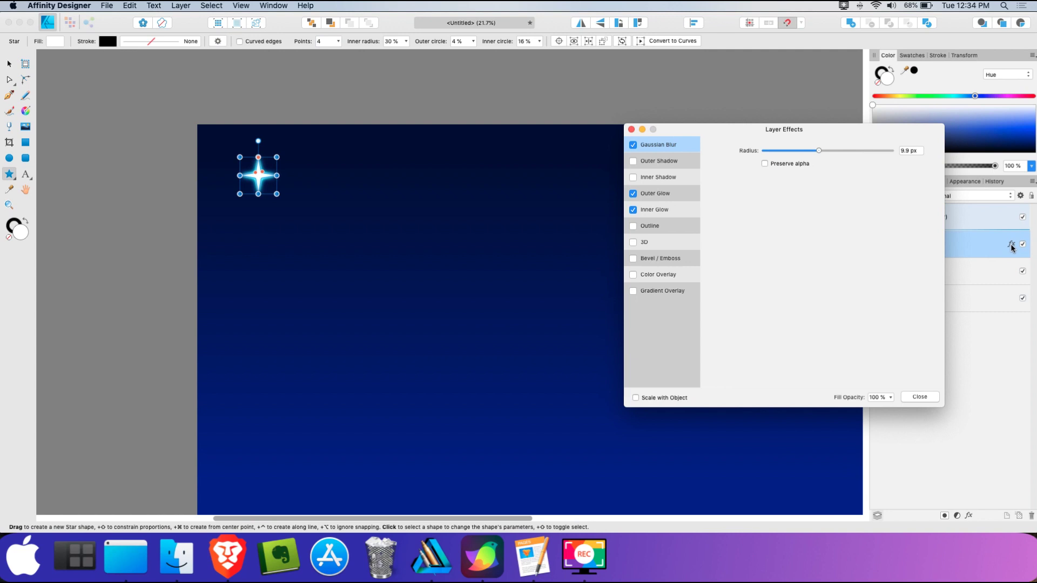
pyautogui.click(631, 129)
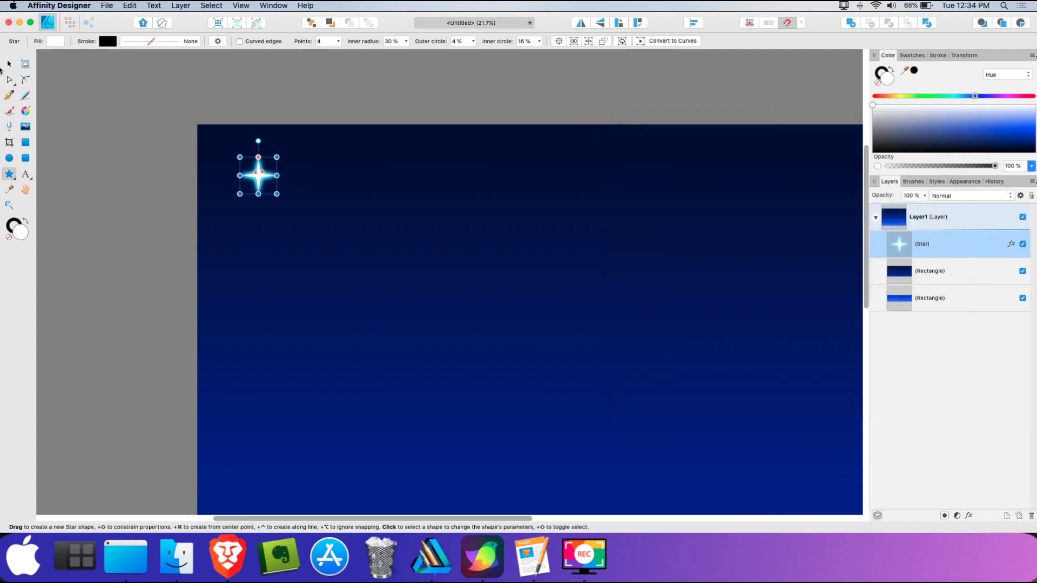
pyautogui.click(8, 64)
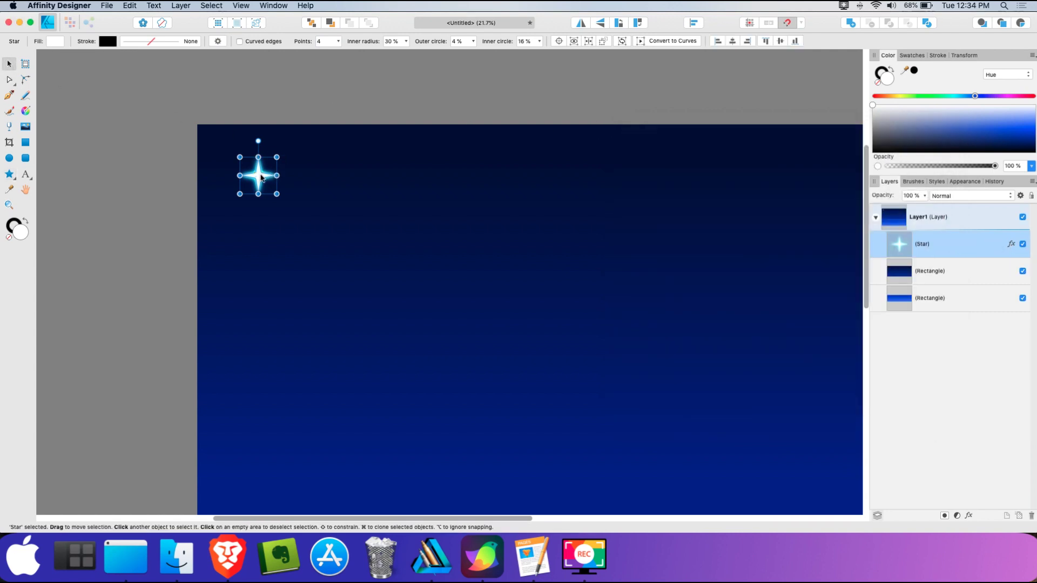
pyautogui.moveTo(261, 177)
pyautogui.mouseDown()
pyautogui.moveTo(297, 180)
pyautogui.moveTo(355, 215)
pyautogui.moveTo(461, 170)
pyautogui.moveTo(471, 182)
pyautogui.moveTo(379, 158)
pyautogui.mouseUp()
# Clone the star into six, then copy the group into 18 stars spread across the sky
pyautogui.moveTo(378, 157); pyautogui.dragTo(435, 220)
pyautogui.moveTo(435, 221); pyautogui.dragTo(277, 229)
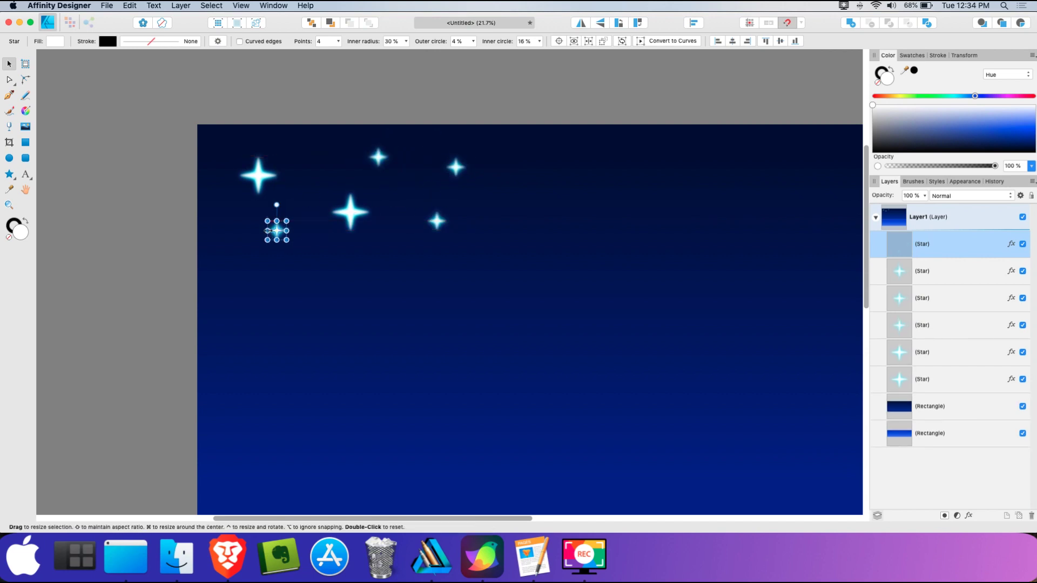
pyautogui.press('super+minus')
pyautogui.moveTo(185, 134); pyautogui.dragTo(397, 243)
pyautogui.moveTo(278, 198); pyautogui.dragTo(430, 201)
pyautogui.press('super+j')
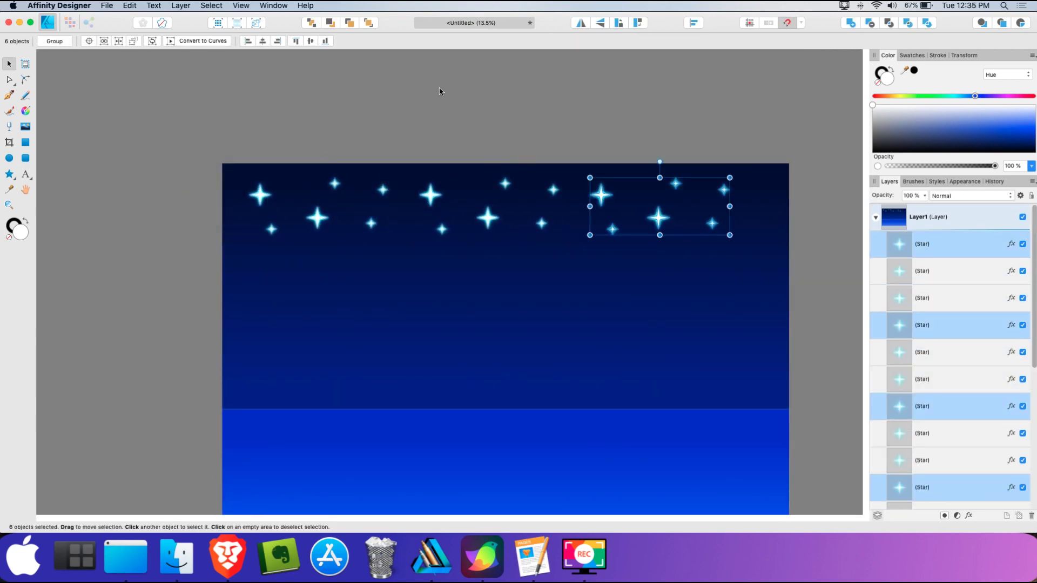
pyautogui.moveTo(232, 162); pyautogui.dragTo(746, 245)
pyautogui.moveTo(736, 207); pyautogui.dragTo(774, 206)
# Add a smaller second row of stars beneath, extended across the full width
pyautogui.moveTo(537, 190); pyautogui.dragTo(532, 278)
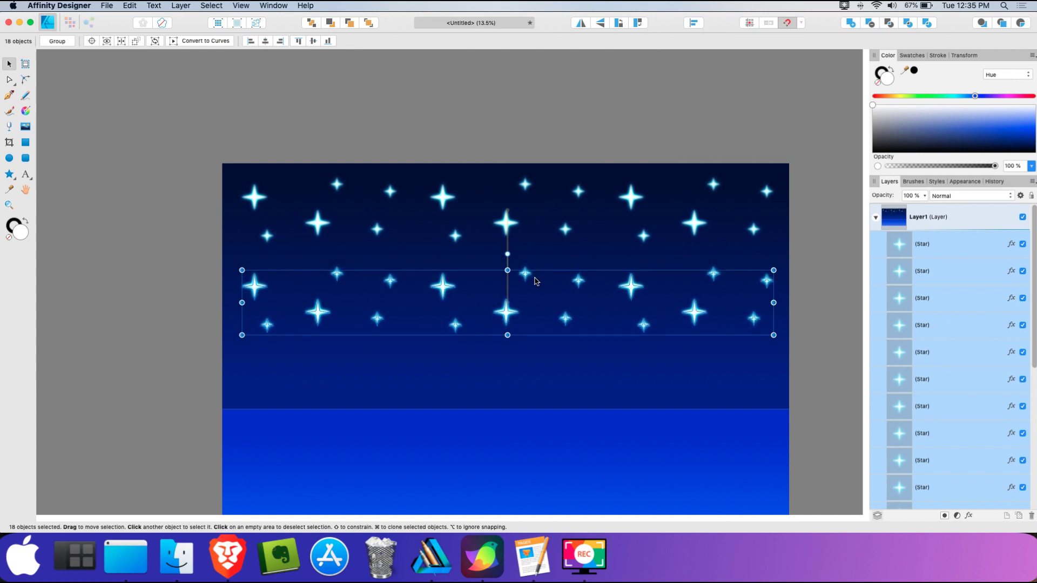
pyautogui.moveTo(771, 323); pyautogui.dragTo(521, 301)
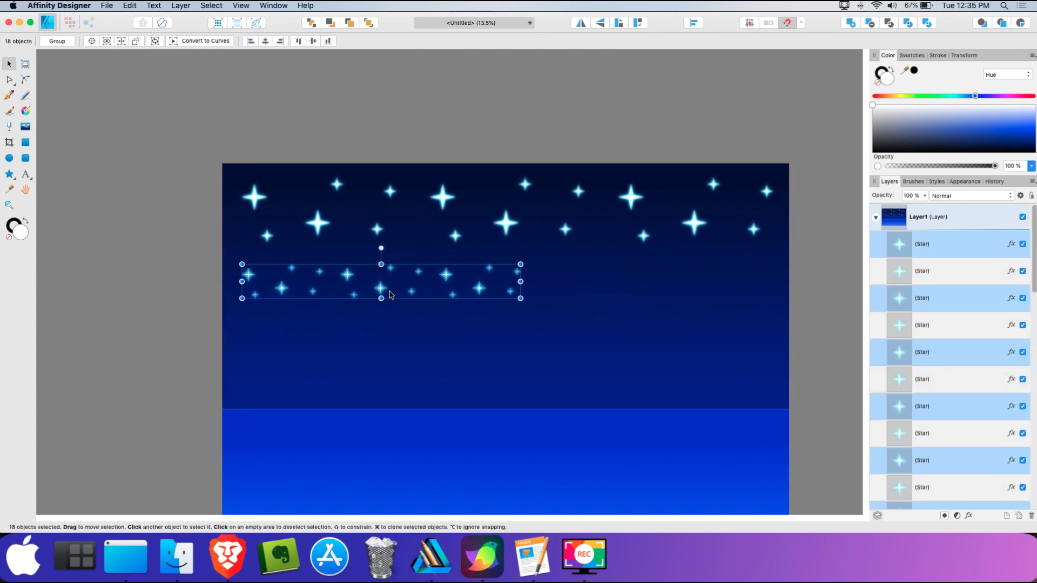
pyautogui.moveTo(444, 280); pyautogui.dragTo(740, 280)
pyautogui.press('super+z')
pyautogui.press('super+shift+z')
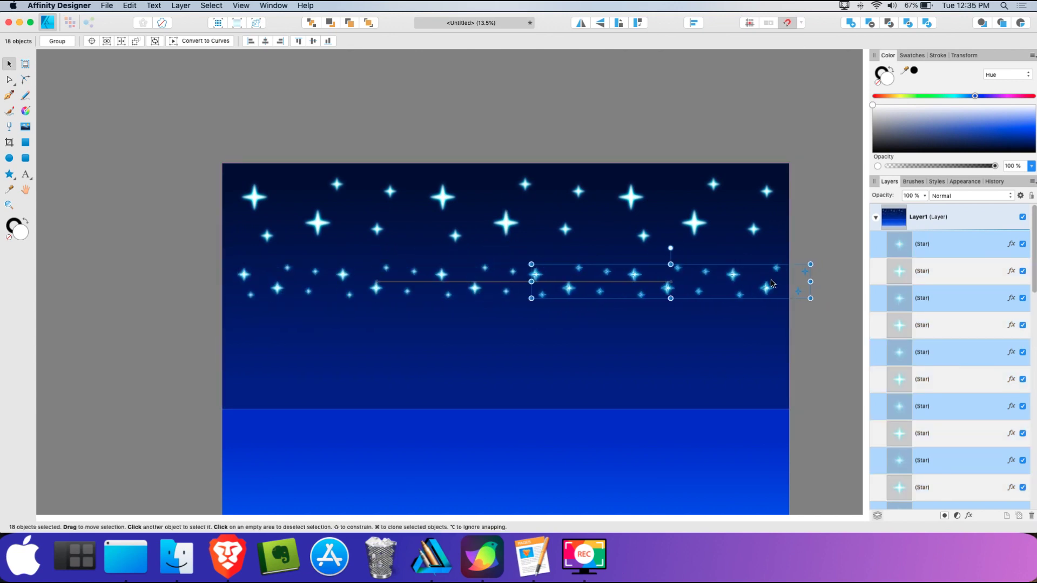
pyautogui.press('super+d')
# Select all 54 stars and try rescaling the field, then cancel and deselect
pyautogui.scroll(-3, 757, 296)
pyautogui.scroll(2, 714, 285)
pyautogui.moveTo(115, 118); pyautogui.dragTo(787, 297)
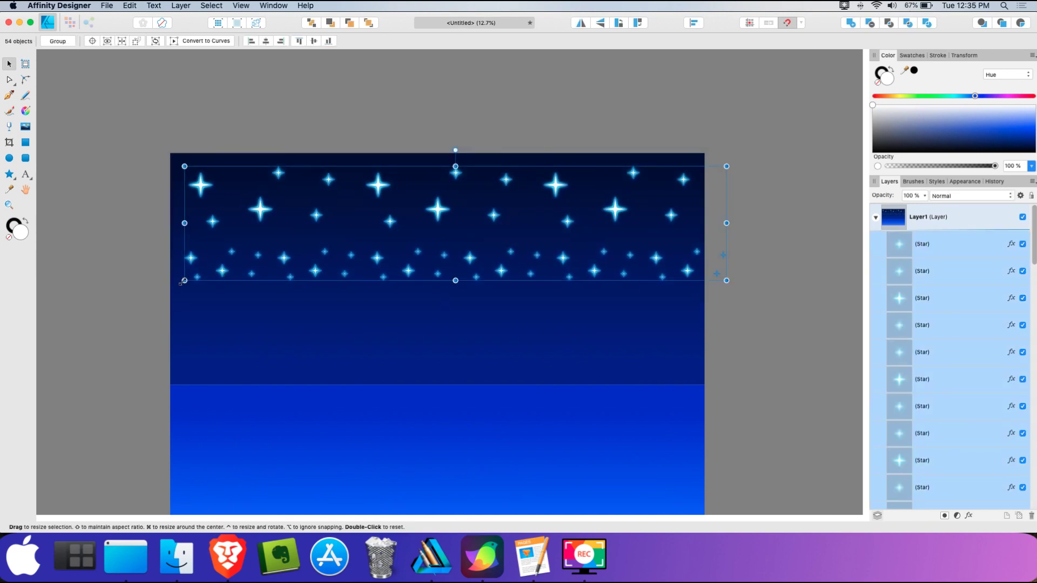
pyautogui.moveTo(169, 282); pyautogui.dragTo(139, 291)
pyautogui.moveTo(455, 153)
pyautogui.mouseDown()
pyautogui.moveTo(457, 194)
pyautogui.moveTo(455, 173)
pyautogui.mouseUp()
pyautogui.press('super+d')
pyautogui.scroll(1, 521, 208)
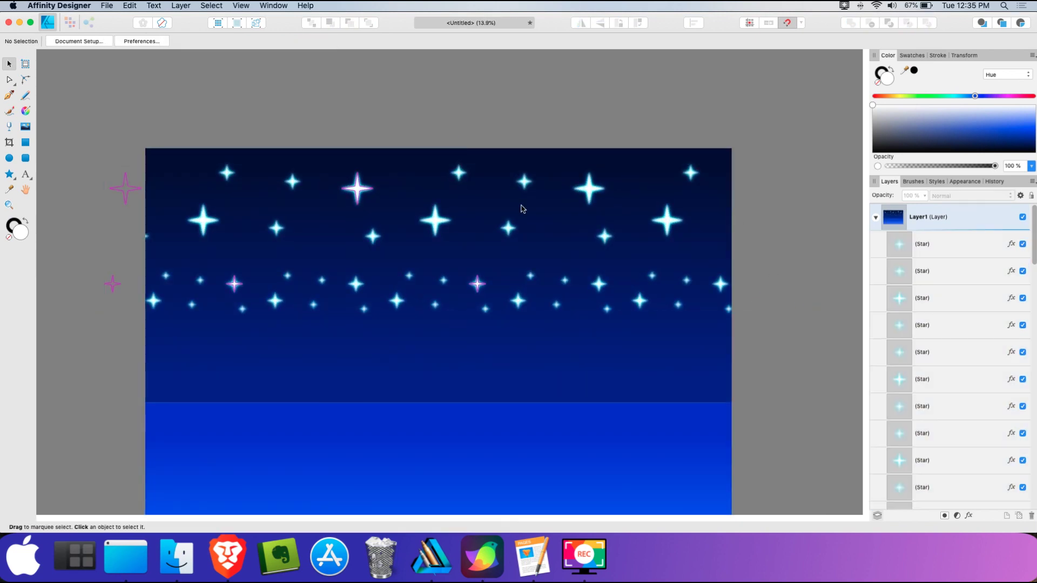
pyautogui.scroll(-3, 598, 273)
pyautogui.scroll(1, 637, 309)
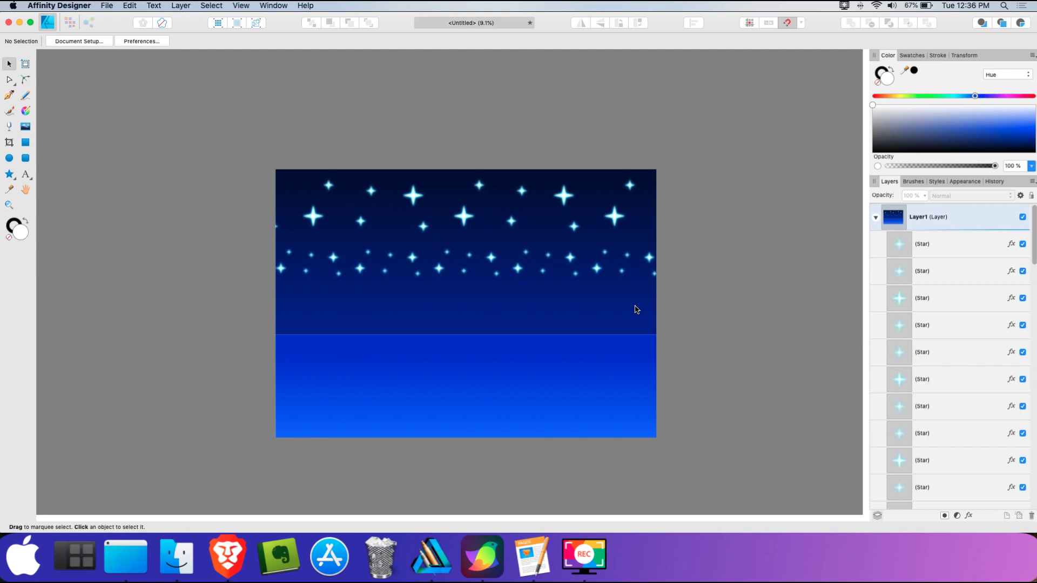
# Collapse Layer1's star list, review the finished star field, then bring Amadine forward
pyautogui.click(876, 218)
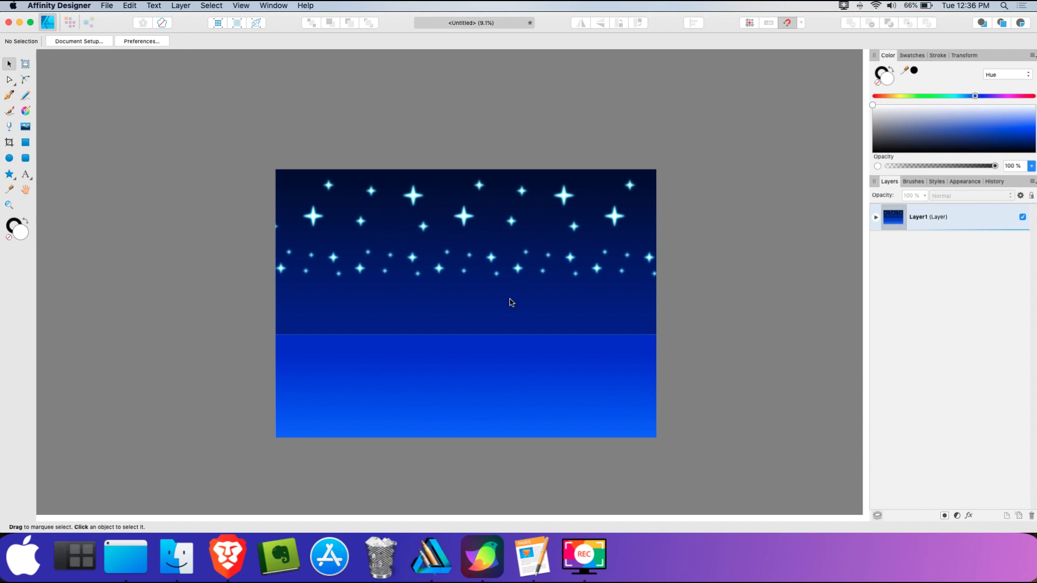
pyautogui.scroll(5, 454, 274)
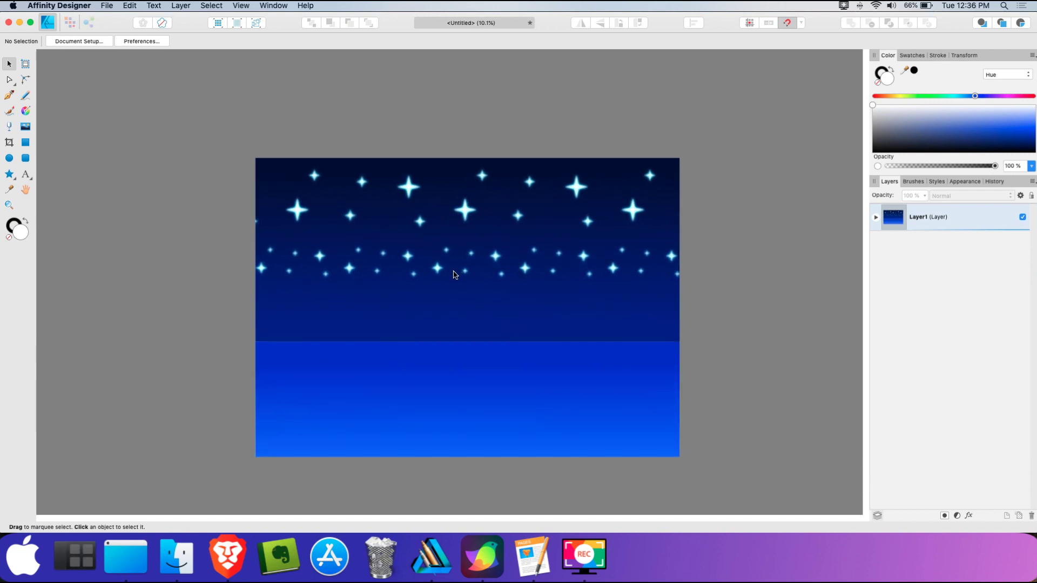
pyautogui.scroll(-5, 453, 275)
pyautogui.scroll(2, 453, 274)
pyautogui.scroll(5, 454, 275)
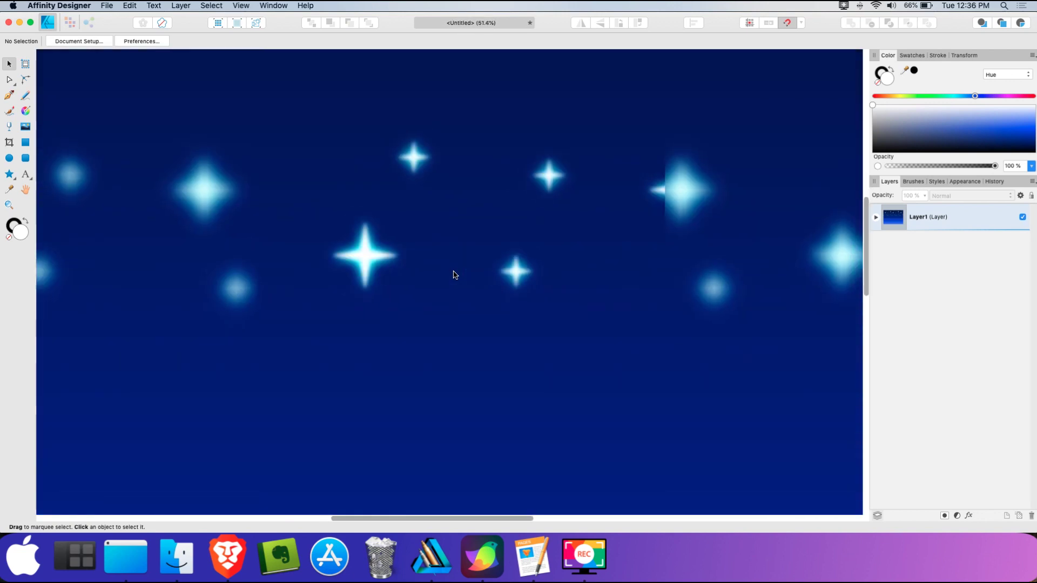
pyautogui.scroll(-7, 455, 273)
pyautogui.scroll(2, 457, 273)
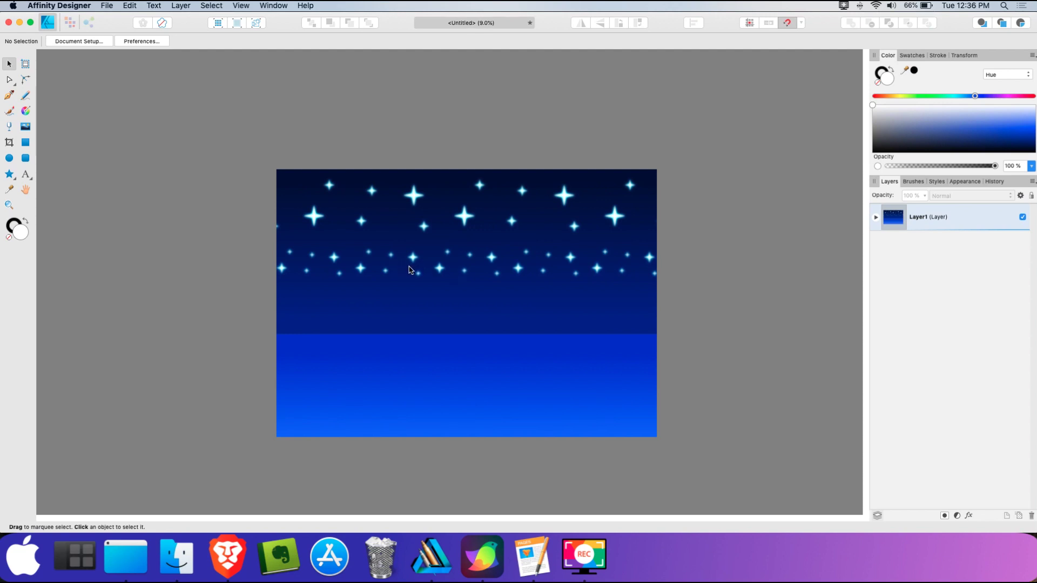
pyautogui.click(475, 555)
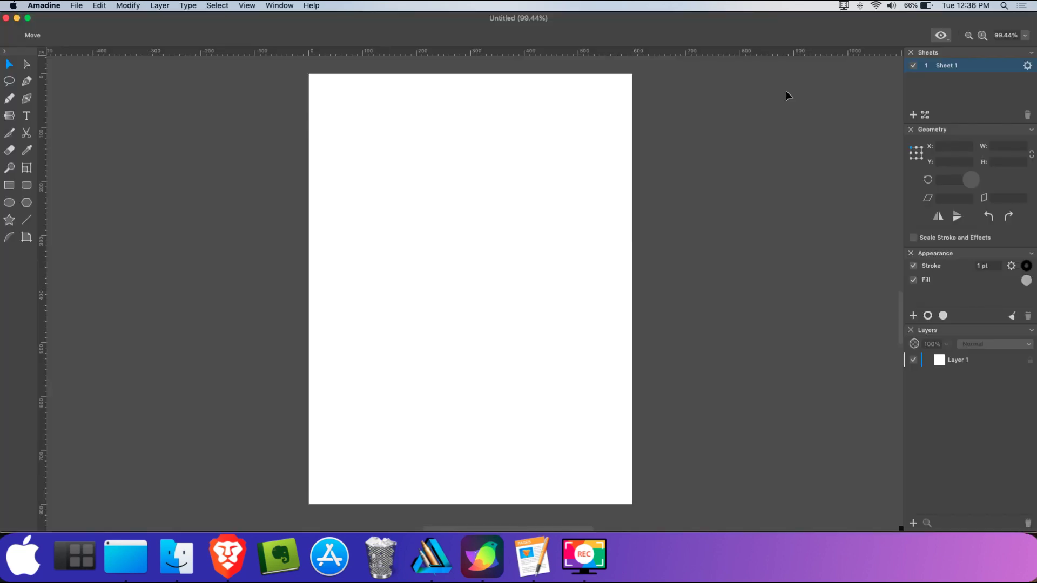
# Set Amadine's sheet to landscape 800 × 600 px in the sheet settings
pyautogui.click(1027, 66)
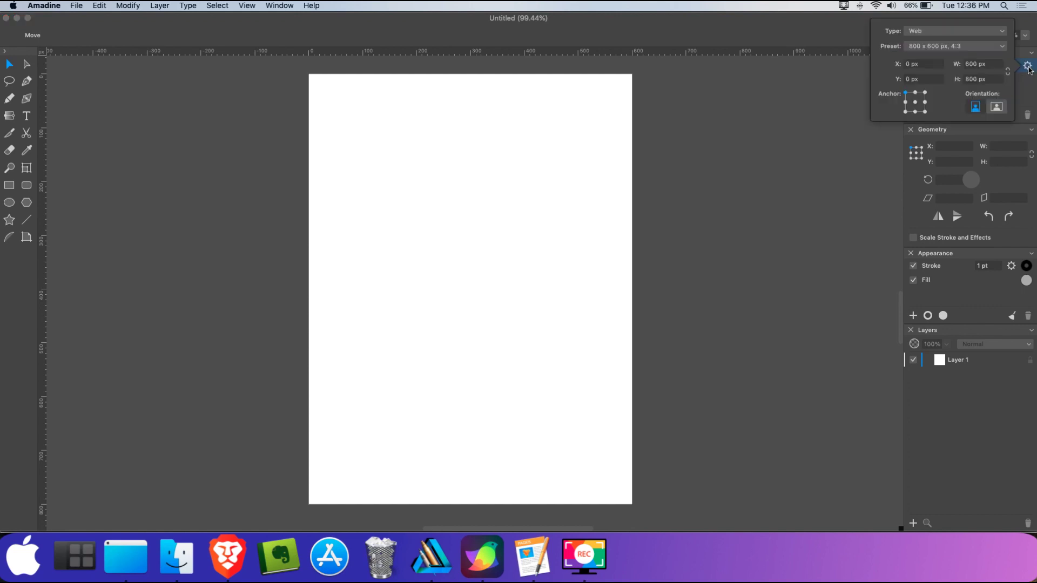
pyautogui.click(997, 107)
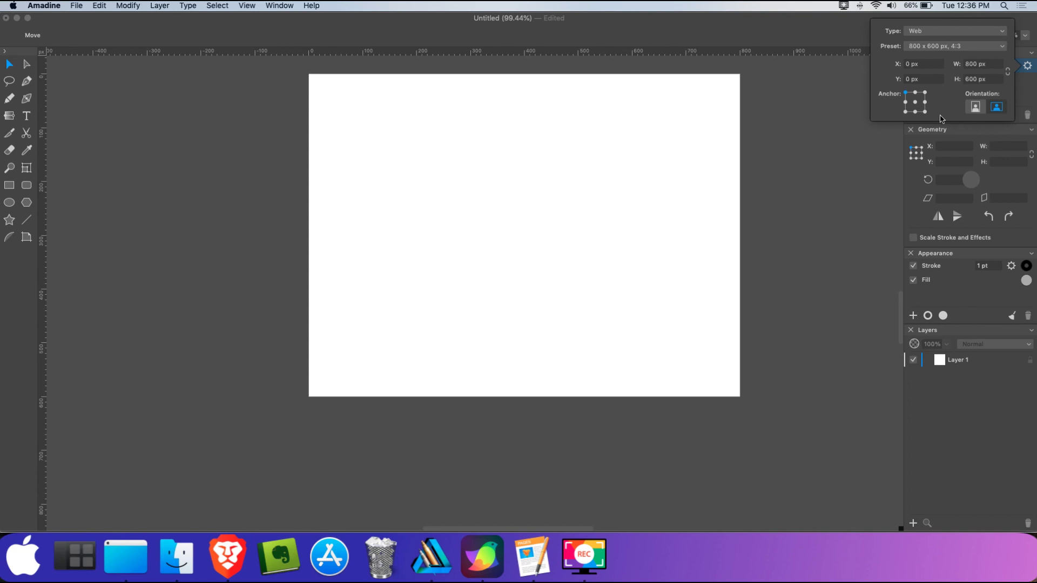
pyautogui.click(810, 166)
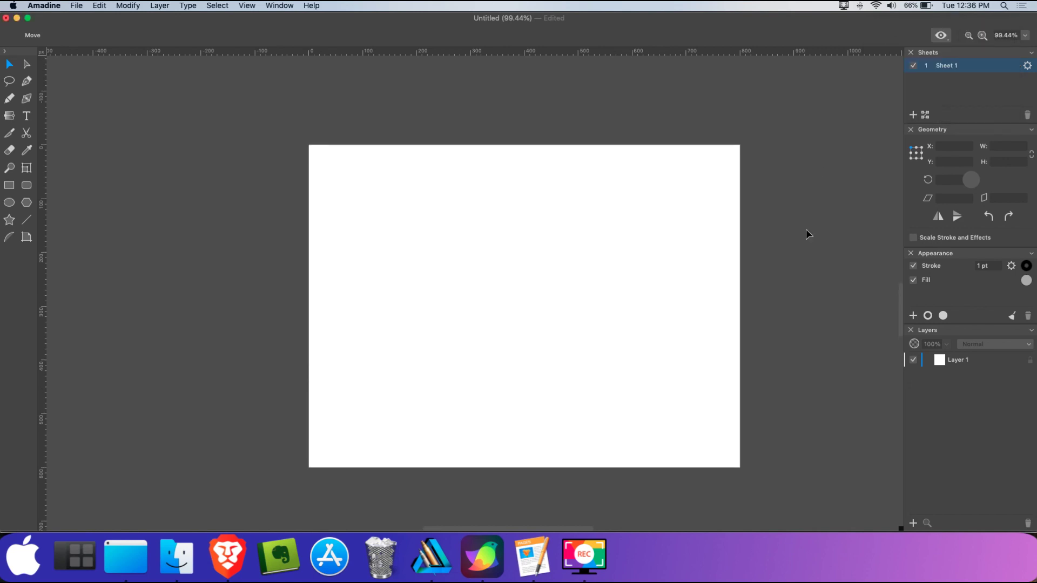
# Draw a lower-page rectangle with a vertical gradient running from blue at top to white
pyautogui.click(9, 185)
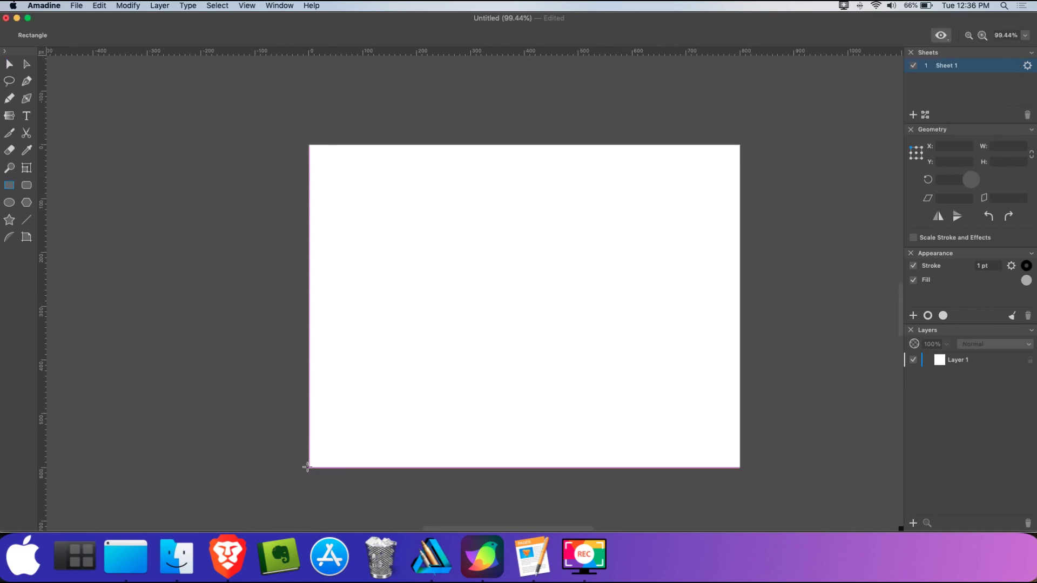
pyautogui.moveTo(309, 468); pyautogui.dragTo(740, 349)
pyautogui.press('g')
pyautogui.moveTo(540, 362); pyautogui.dragTo(538, 465)
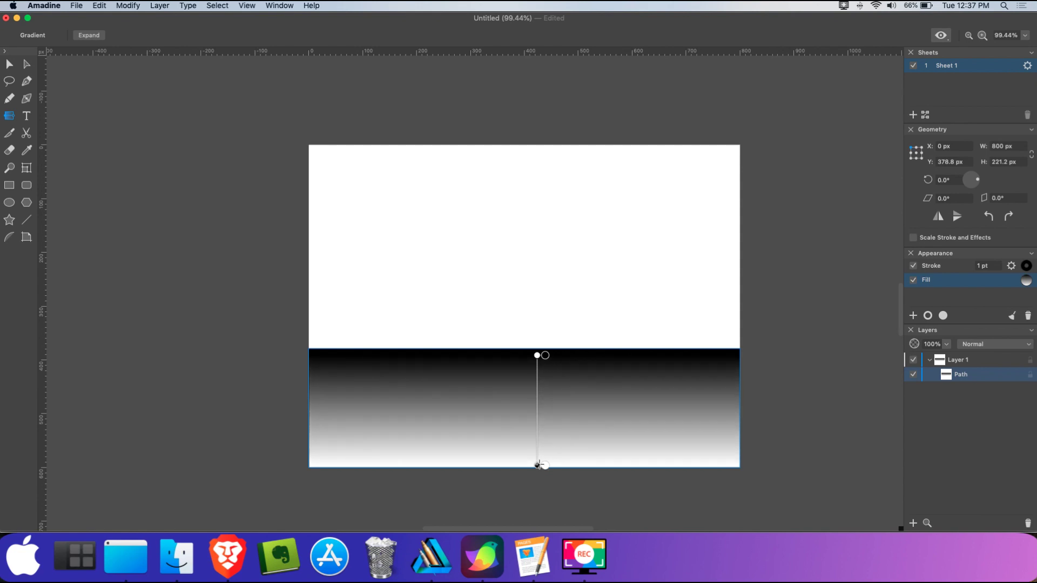
pyautogui.click(547, 356)
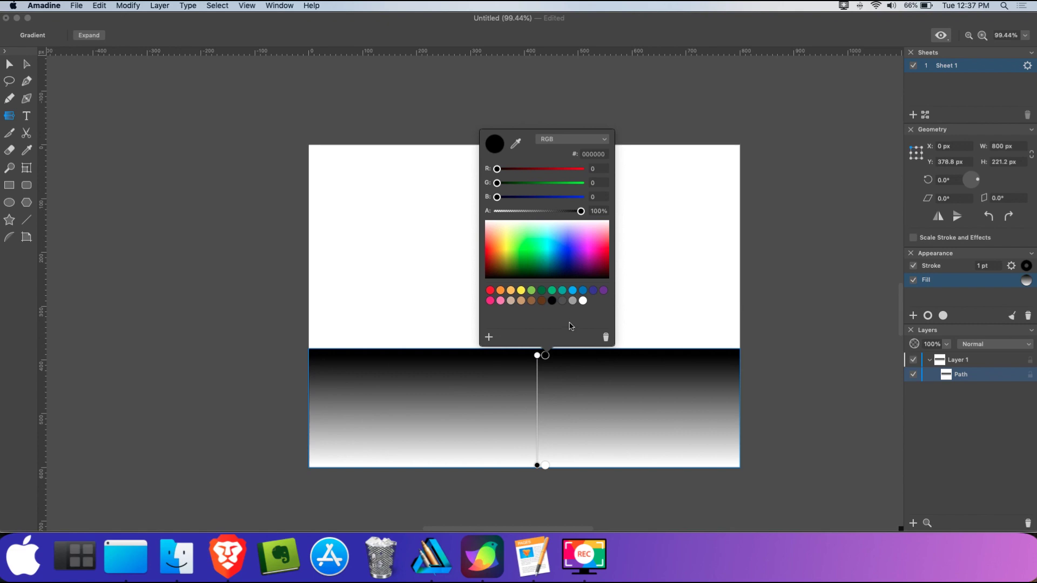
pyautogui.click(572, 291)
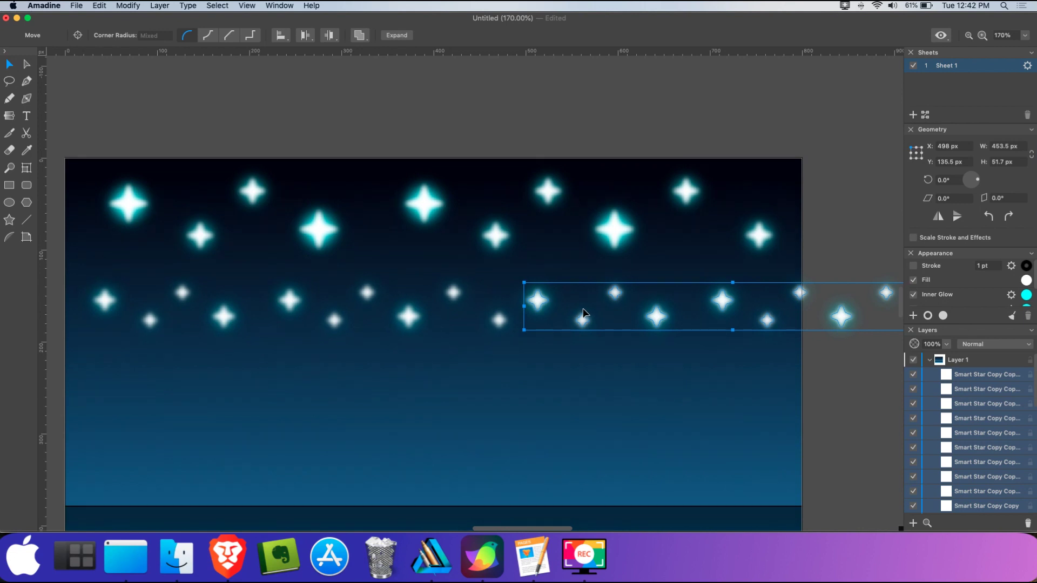
pyautogui.scroll(-1, 581, 314)
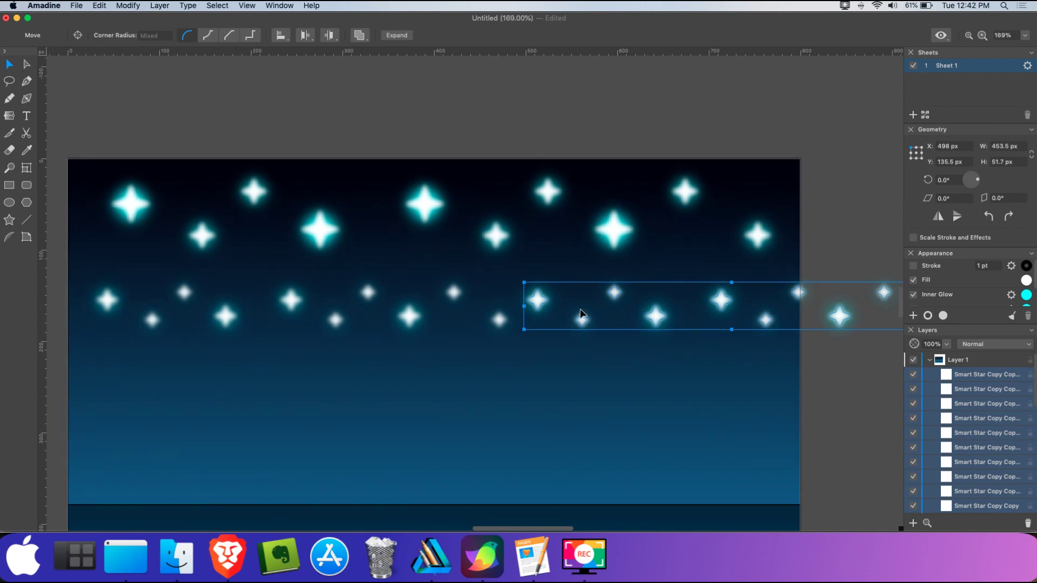
pyautogui.scroll(-2, 581, 314)
pyautogui.scroll(-1, 581, 313)
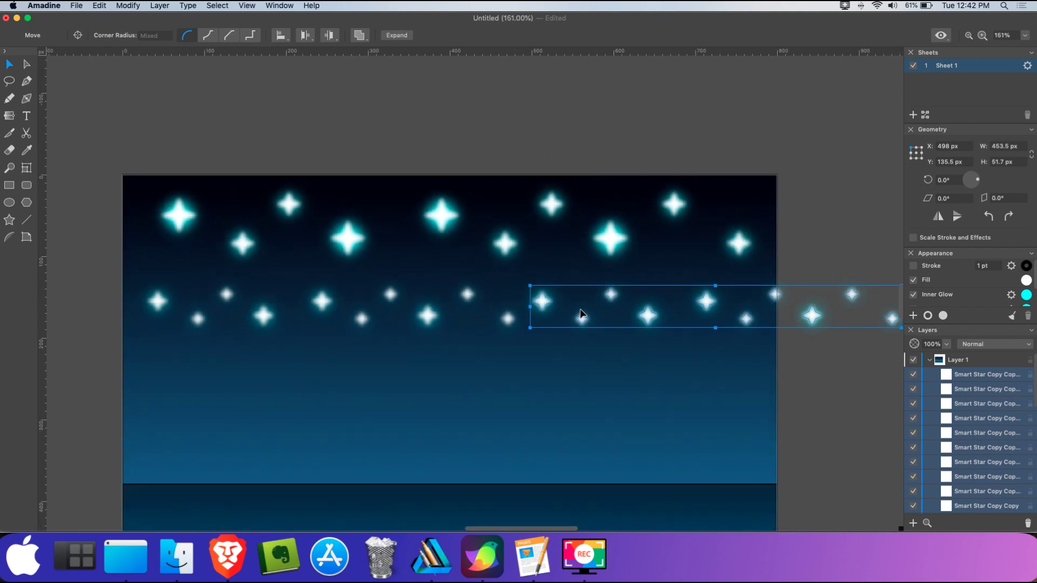
pyautogui.scroll(-3, 581, 313)
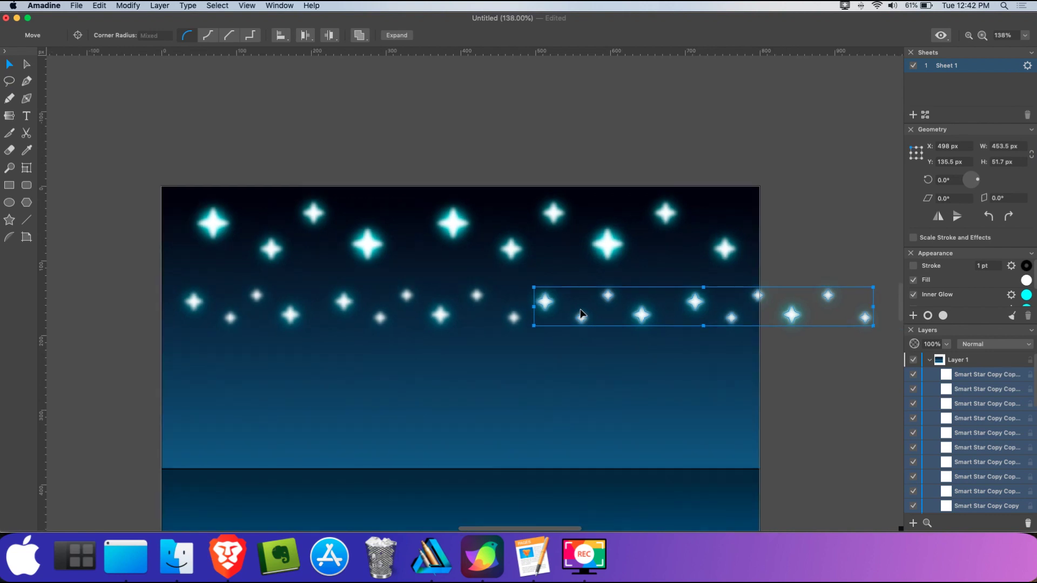
pyautogui.scroll(-2, 582, 313)
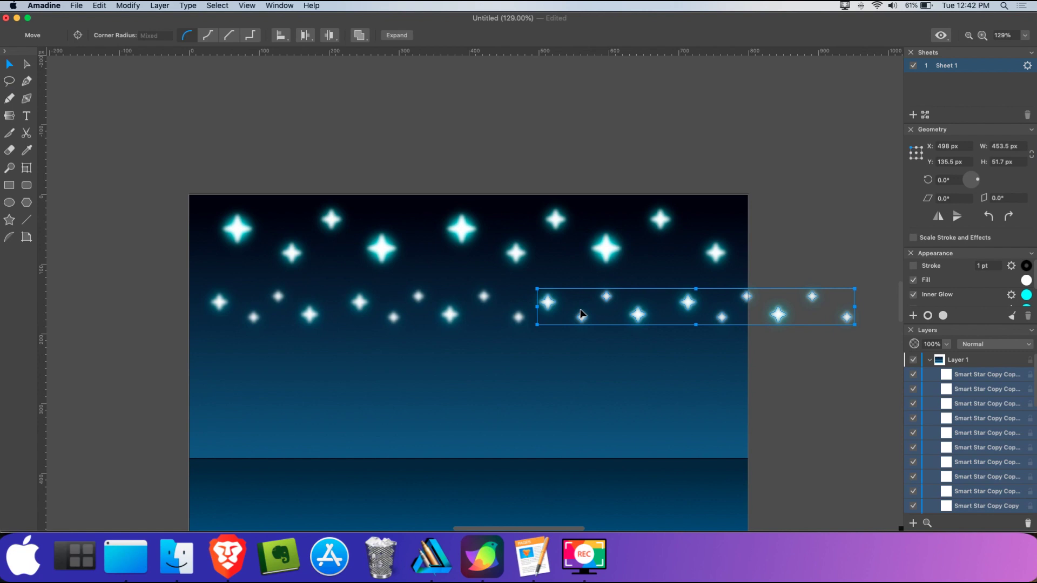
pyautogui.click(776, 212)
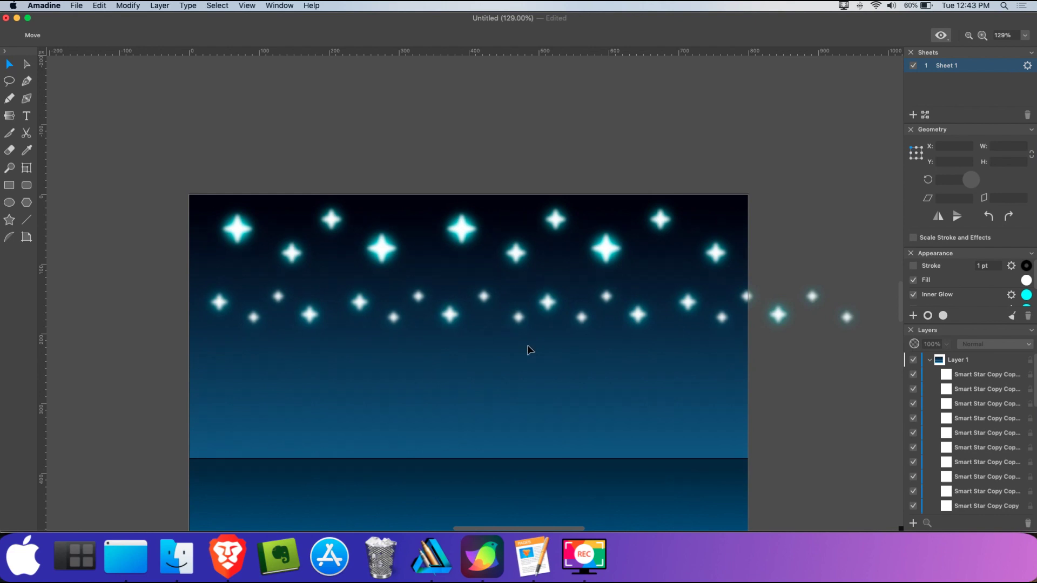
pyautogui.scroll(5, 528, 349)
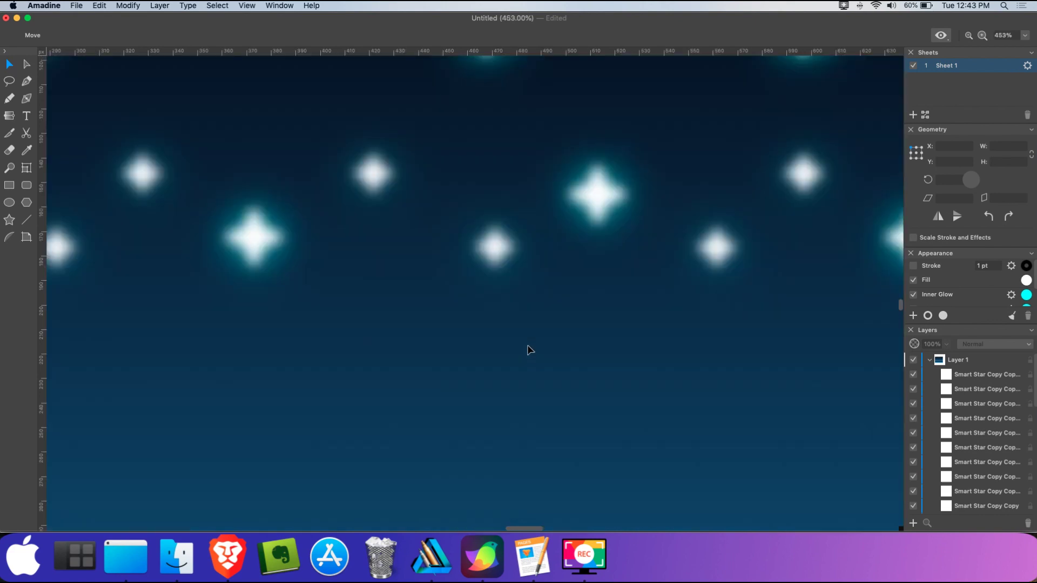
pyautogui.scroll(1, 529, 349)
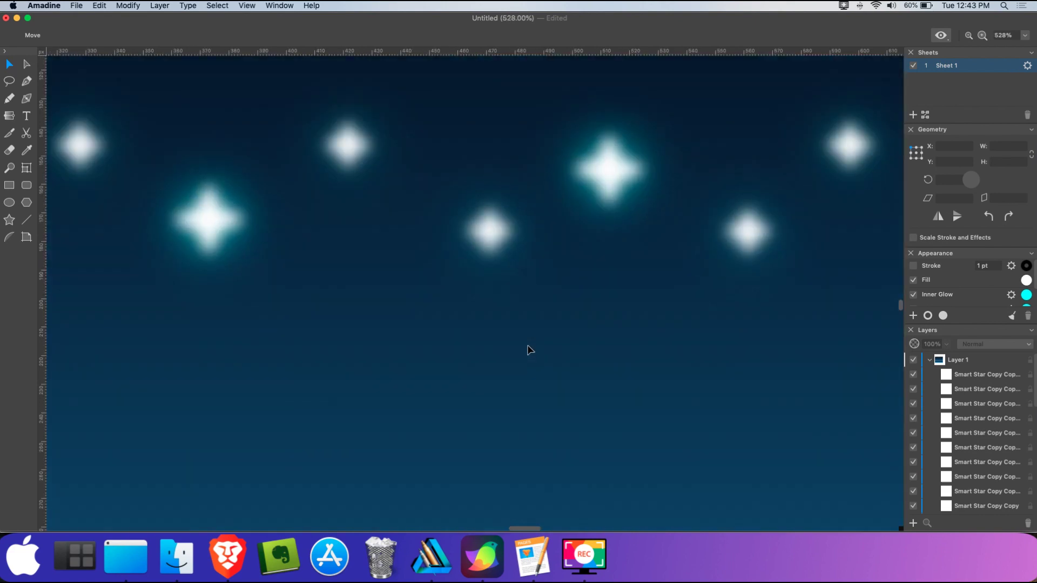
pyautogui.scroll(1, 529, 349)
pyautogui.scroll(1, 529, 349)
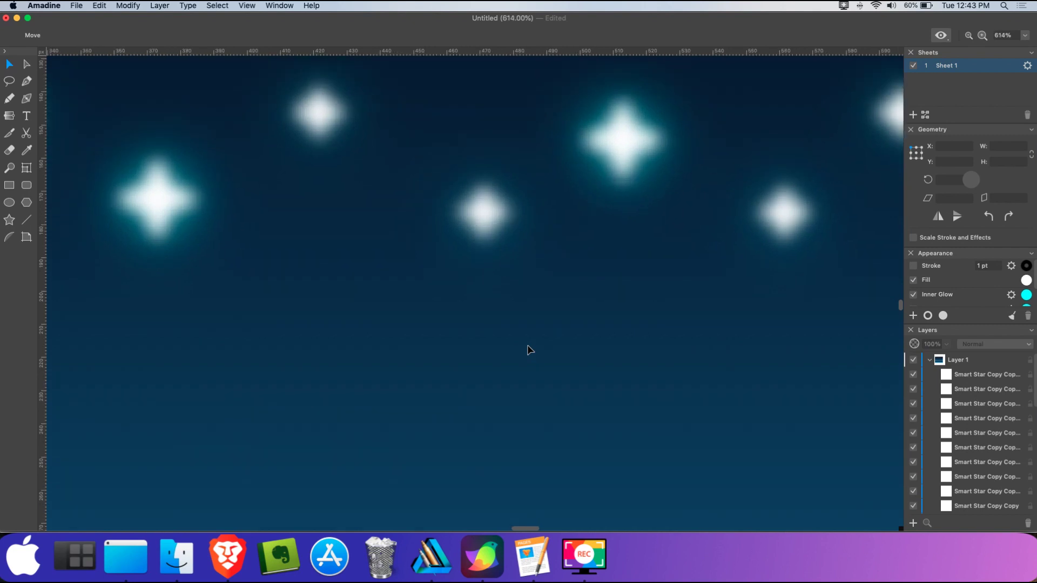
pyautogui.scroll(2, 529, 349)
pyautogui.scroll(1, 528, 350)
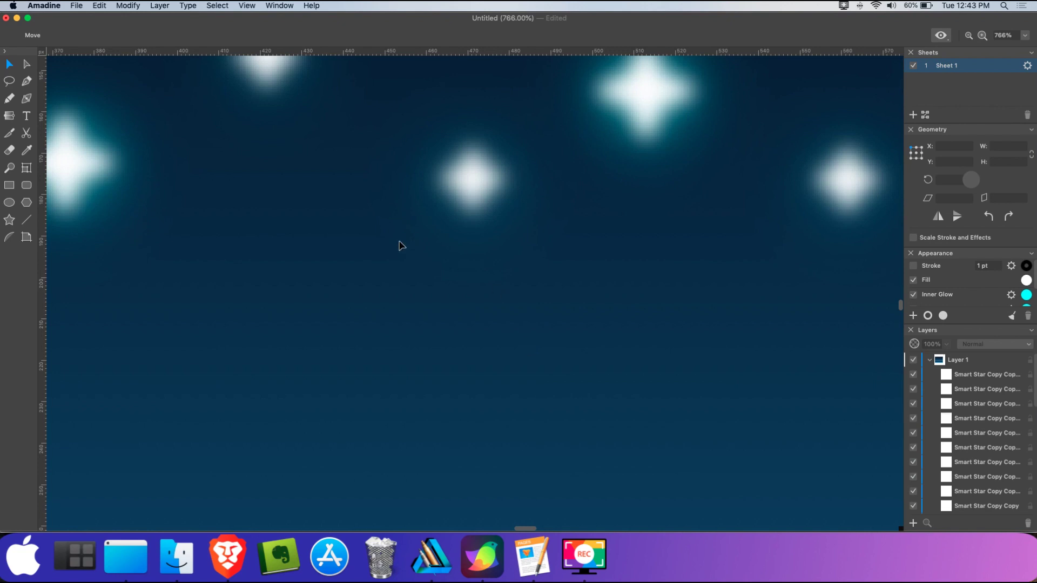
# Zoom into areas of the star field, zoom out to 150%, and return to the Move tool
pyautogui.click(10, 170)
pyautogui.moveTo(155, 181); pyautogui.dragTo(324, 313)
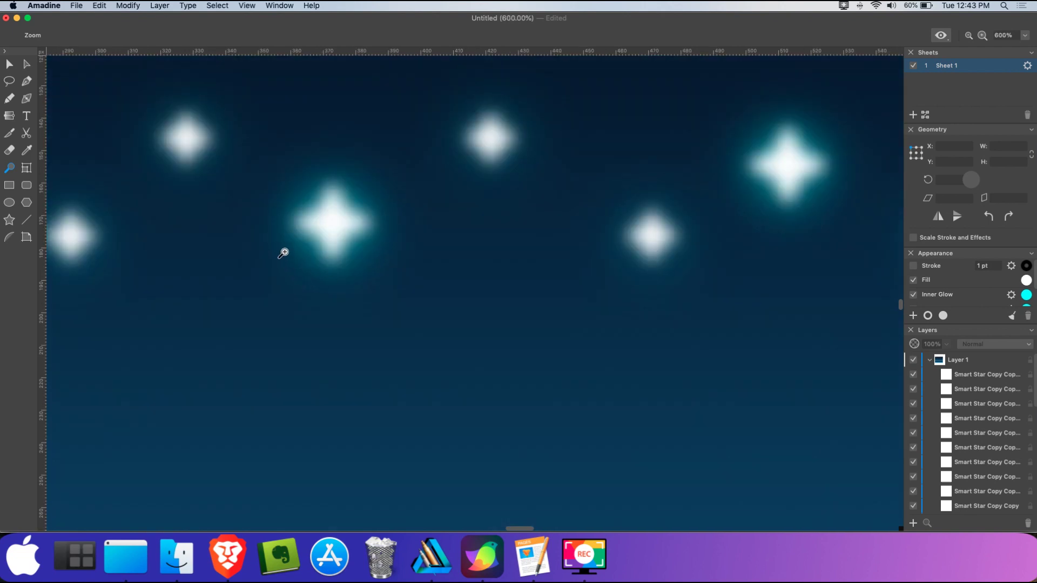
pyautogui.moveTo(283, 255); pyautogui.dragTo(669, 400)
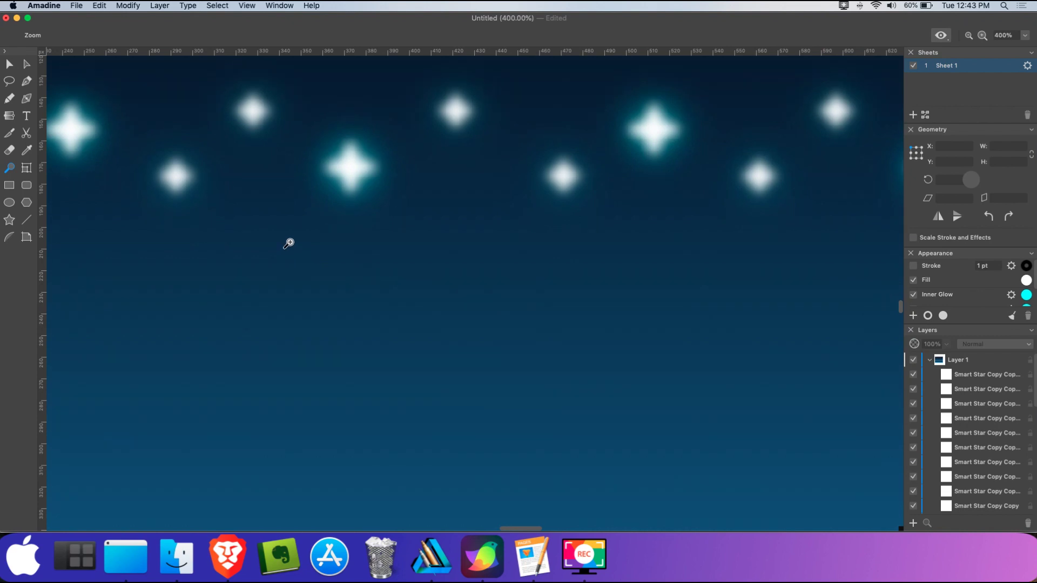
pyautogui.moveTo(215, 146); pyautogui.dragTo(702, 436)
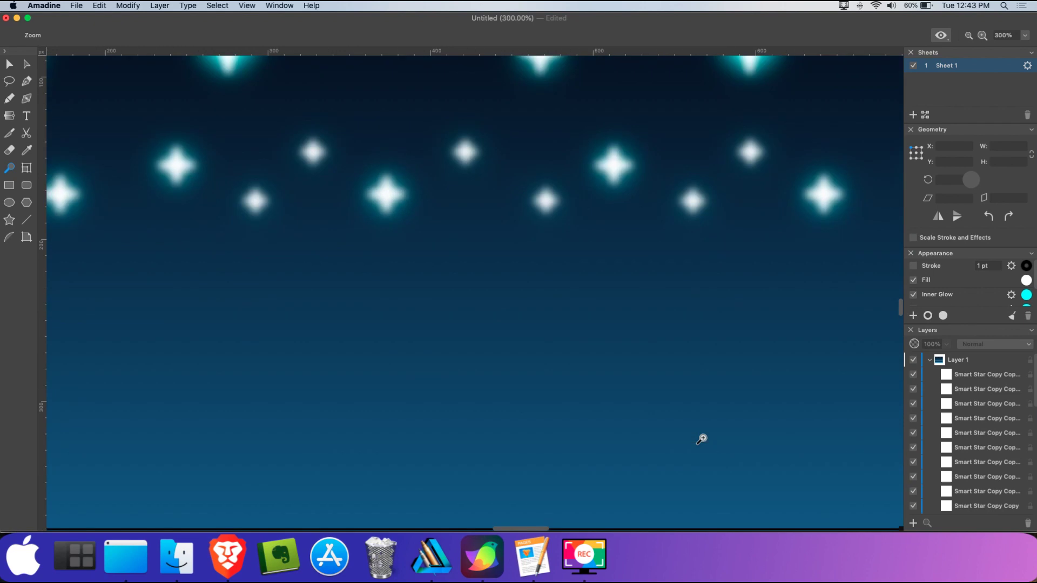
pyautogui.click(969, 37)
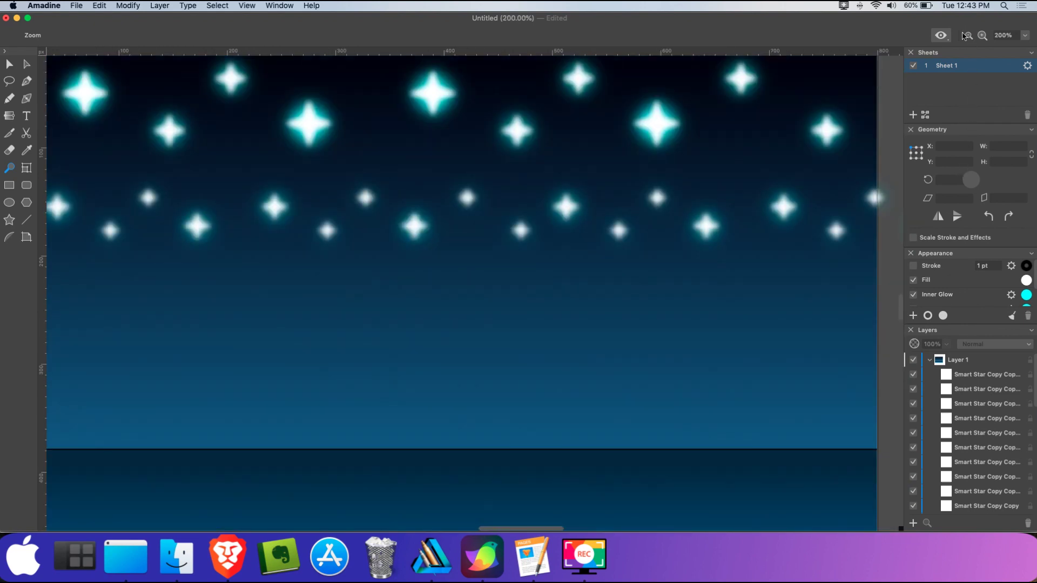
pyautogui.click(969, 37)
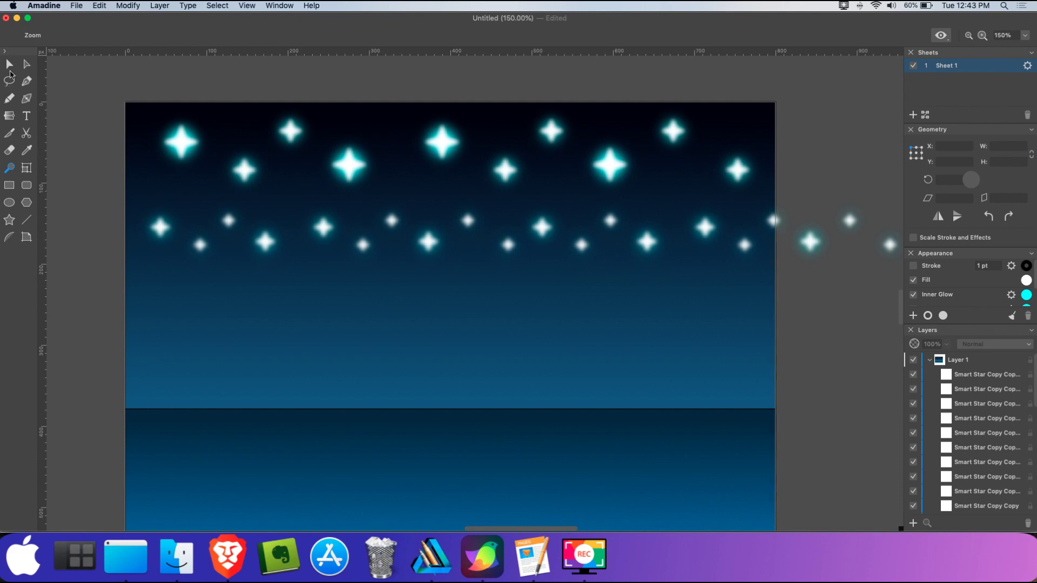
pyautogui.click(10, 66)
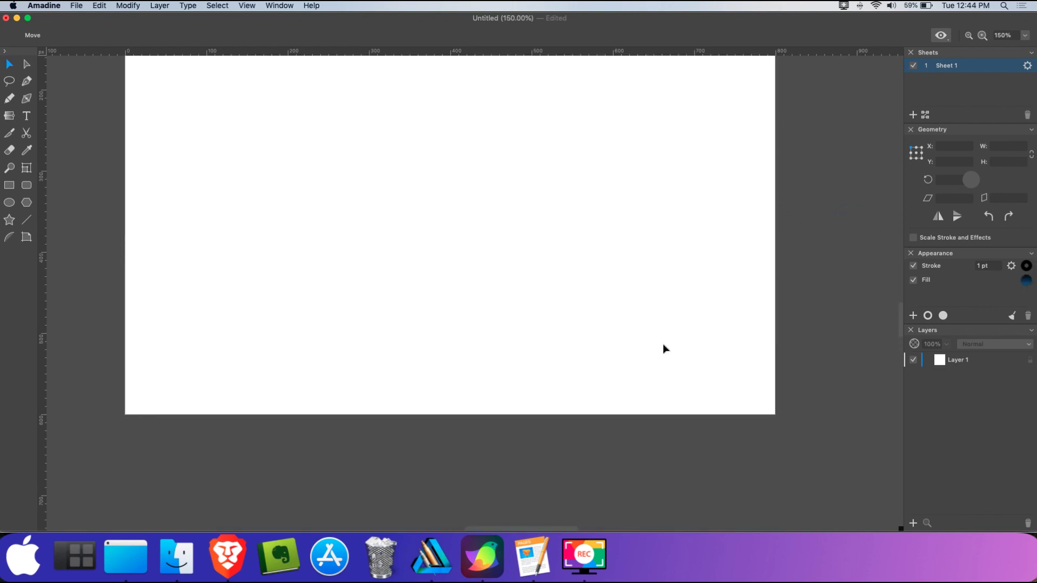
# Zoom the blank page in two steps, then back out one step
pyautogui.scroll(5, 663, 349)
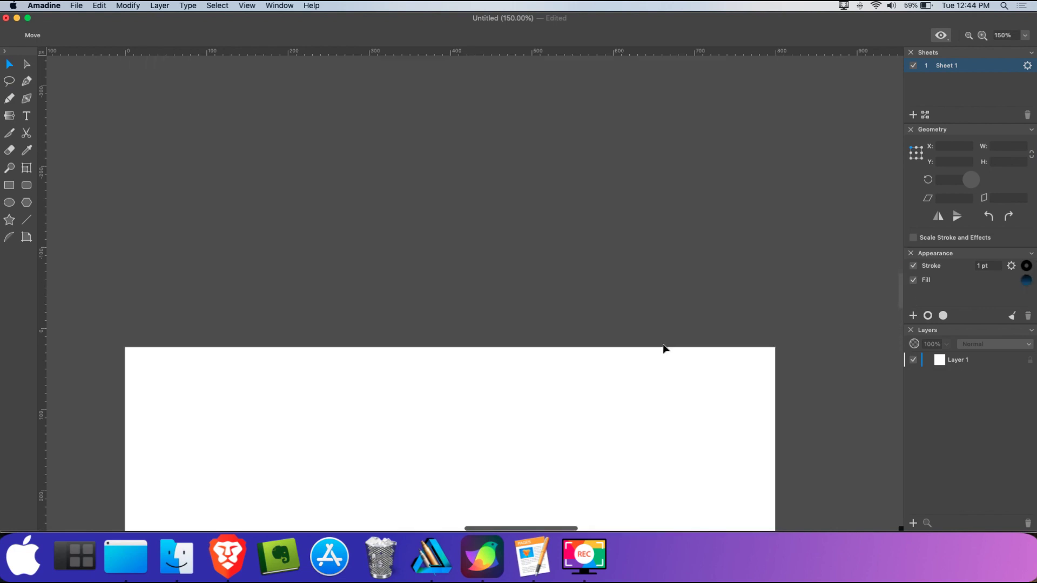
pyautogui.scroll(-5, 663, 349)
pyautogui.scroll(-5, 663, 348)
pyautogui.scroll(7, 662, 348)
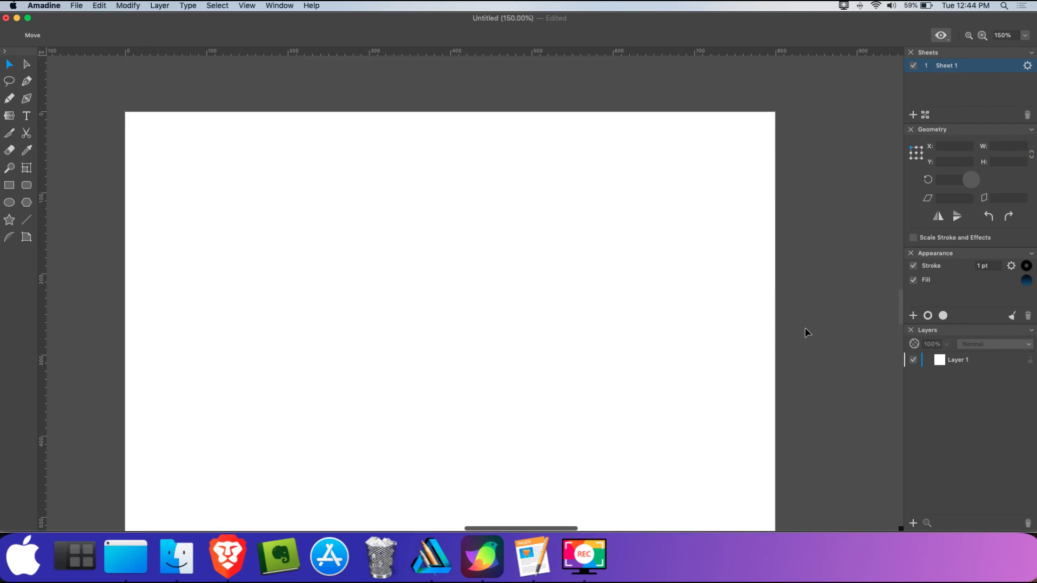
pyautogui.click(982, 35)
pyautogui.click(983, 35)
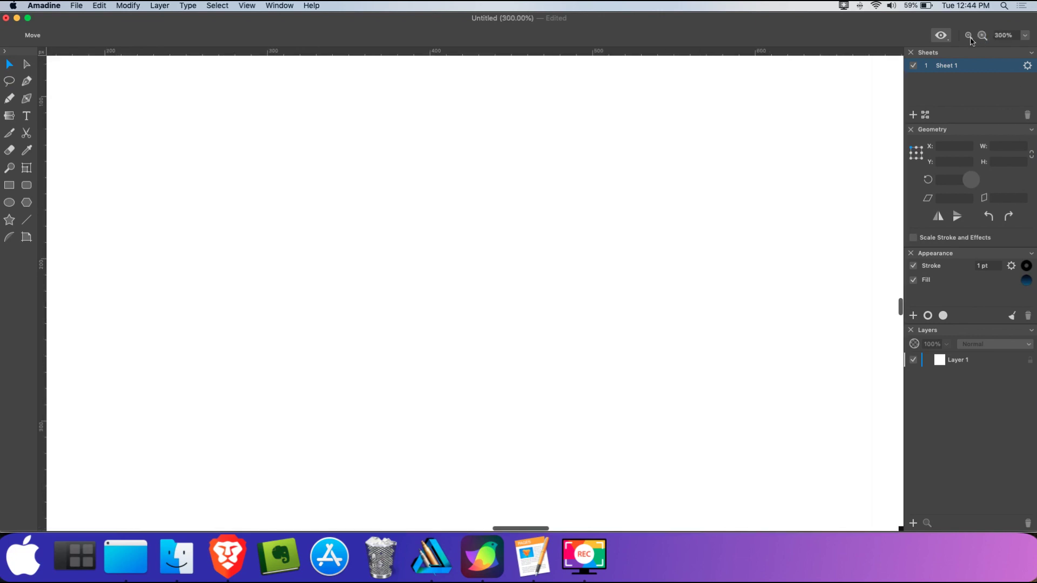
pyautogui.click(969, 36)
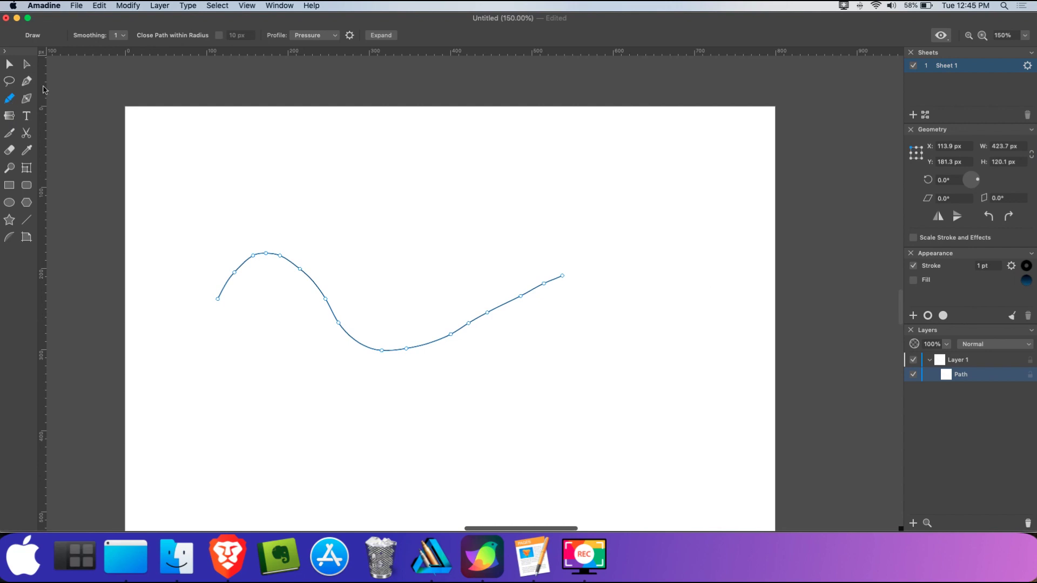
# Add two freehand strokes, two Pencil strokes across the wave, then erase across the newest curve
pyautogui.moveTo(304, 182)
pyautogui.mouseDown()
pyautogui.moveTo(349, 203)
pyautogui.moveTo(519, 137)
pyautogui.mouseUp()
pyautogui.moveTo(470, 215)
pyautogui.mouseDown()
pyautogui.moveTo(555, 220)
pyautogui.moveTo(637, 142)
pyautogui.mouseUp()
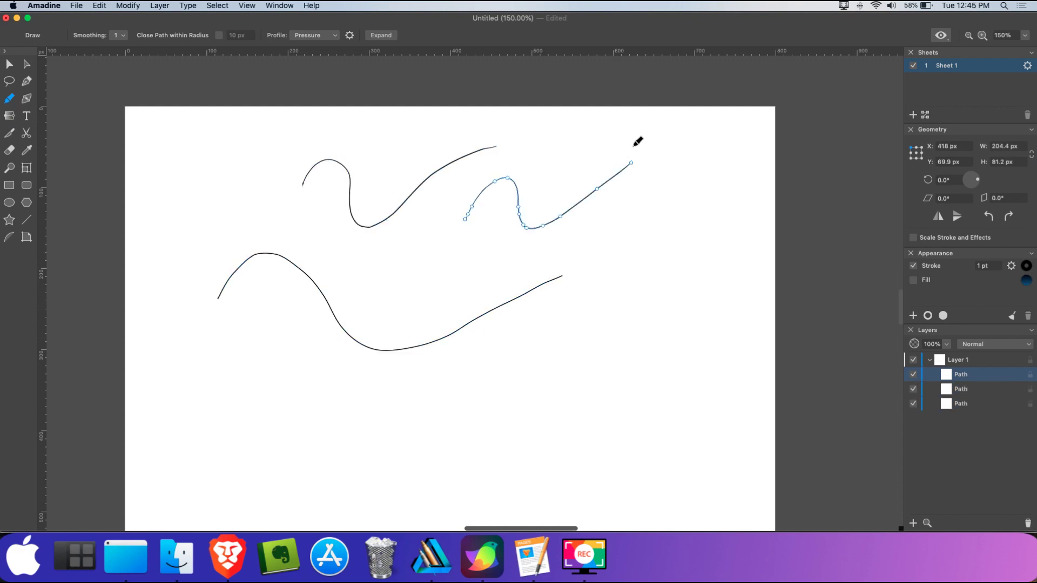
pyautogui.press('n')
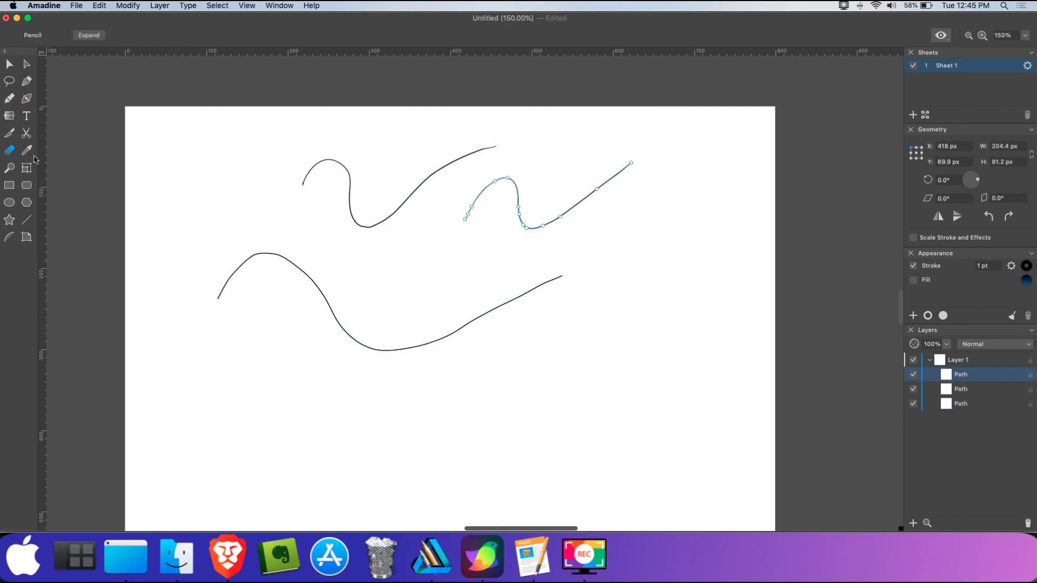
pyautogui.moveTo(519, 240); pyautogui.dragTo(560, 183)
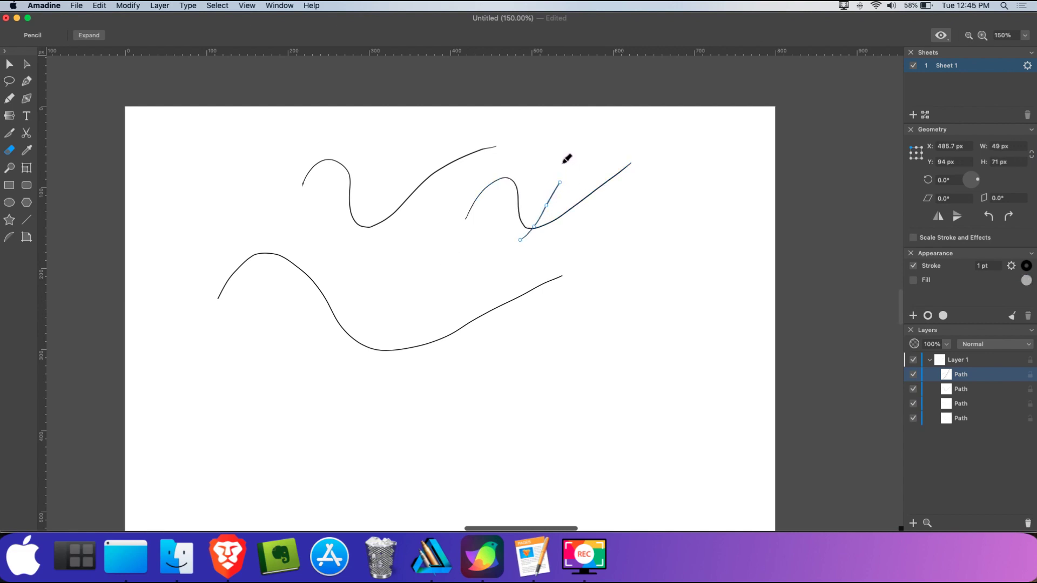
pyautogui.moveTo(581, 173)
pyautogui.mouseDown()
pyautogui.moveTo(596, 229)
pyautogui.moveTo(637, 234)
pyautogui.mouseUp()
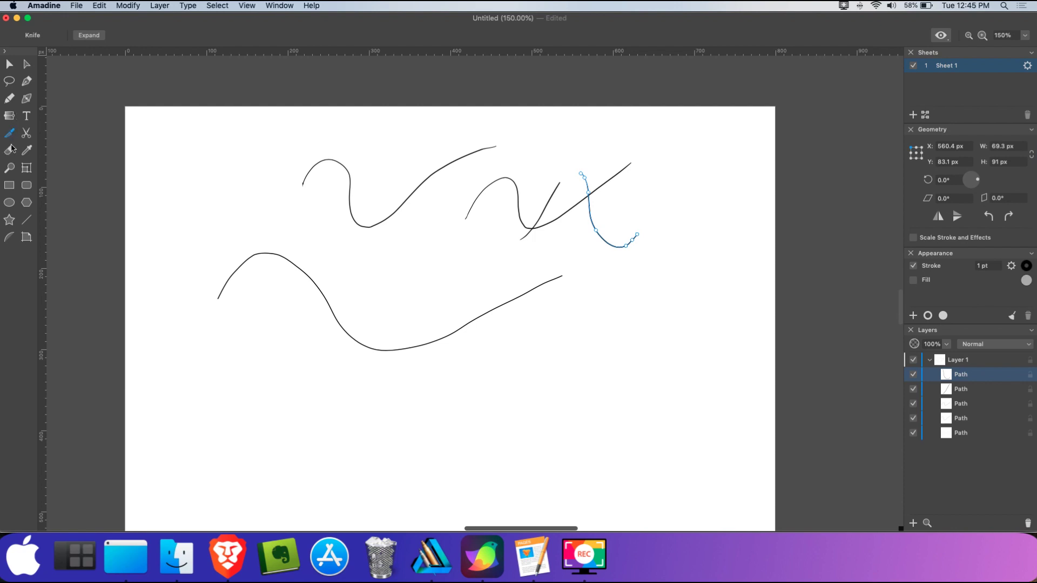
pyautogui.click(11, 151)
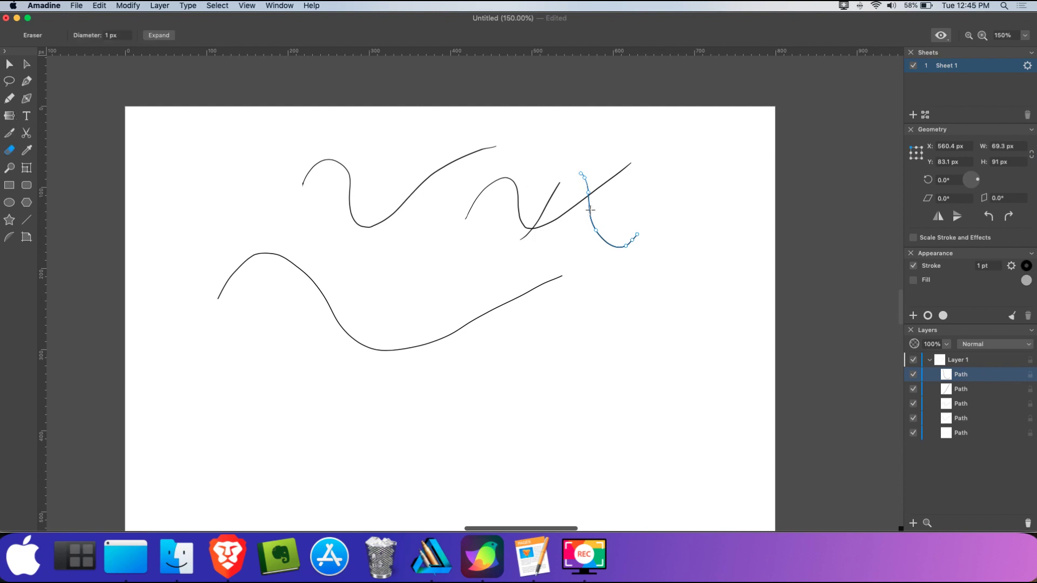
pyautogui.moveTo(580, 229); pyautogui.dragTo(631, 209)
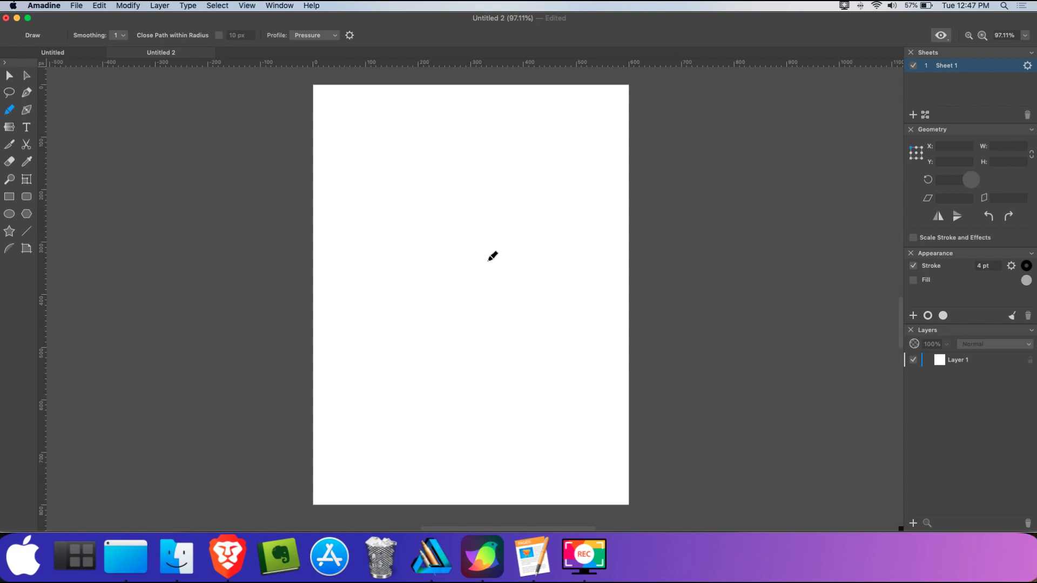
# Draw two wavy Pencil strokes and thicken the lower one to 12 pt
pyautogui.moveTo(363, 240)
pyautogui.mouseDown()
pyautogui.moveTo(375, 211)
pyautogui.moveTo(407, 241)
pyautogui.moveTo(488, 217)
pyautogui.moveTo(565, 236)
pyautogui.mouseUp()
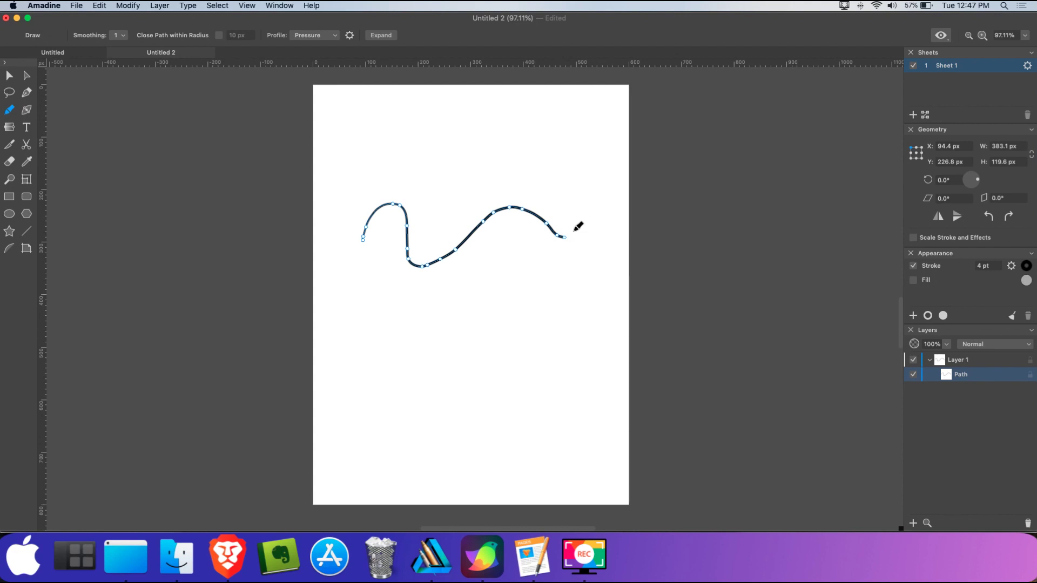
pyautogui.moveTo(439, 306)
pyautogui.mouseDown()
pyautogui.moveTo(471, 271)
pyautogui.moveTo(552, 296)
pyautogui.moveTo(587, 266)
pyautogui.mouseUp()
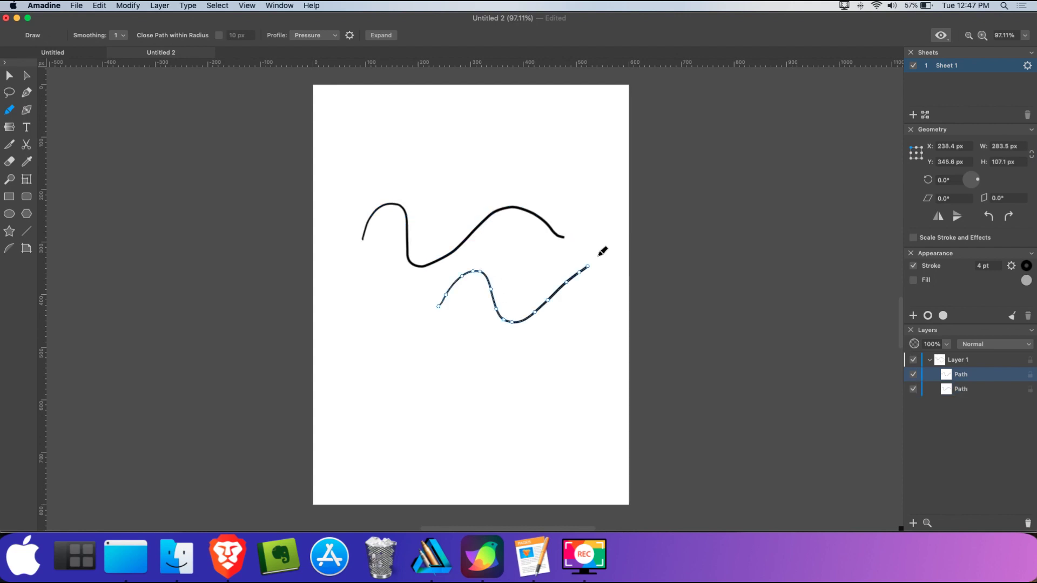
pyautogui.click(1000, 264)
pyautogui.click(999, 264)
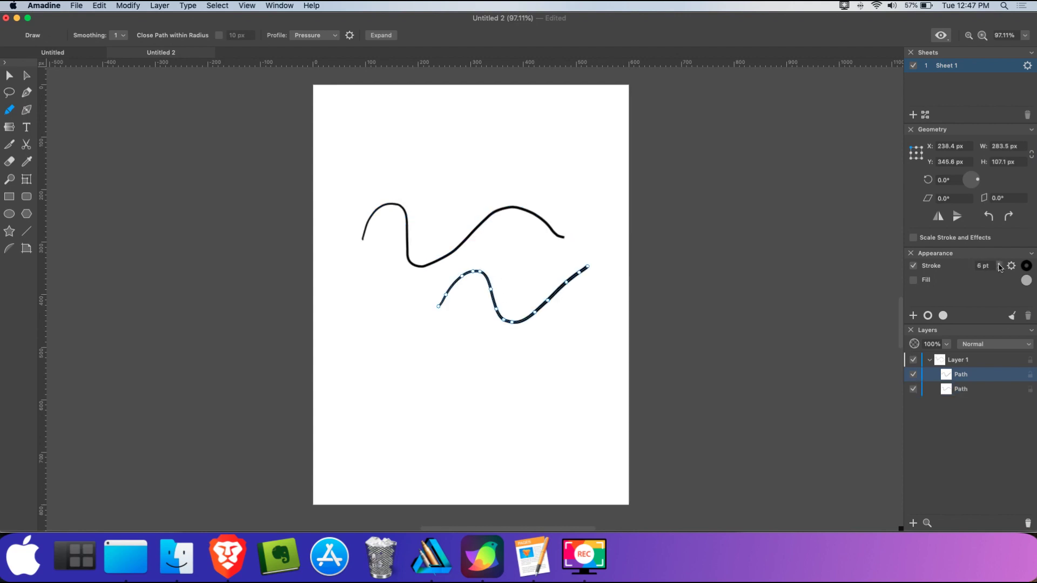
pyautogui.click(999, 264)
pyautogui.click(1000, 264)
pyautogui.click(1000, 264)
pyautogui.click(1000, 264)
pyautogui.click(999, 264)
pyautogui.click(999, 264)
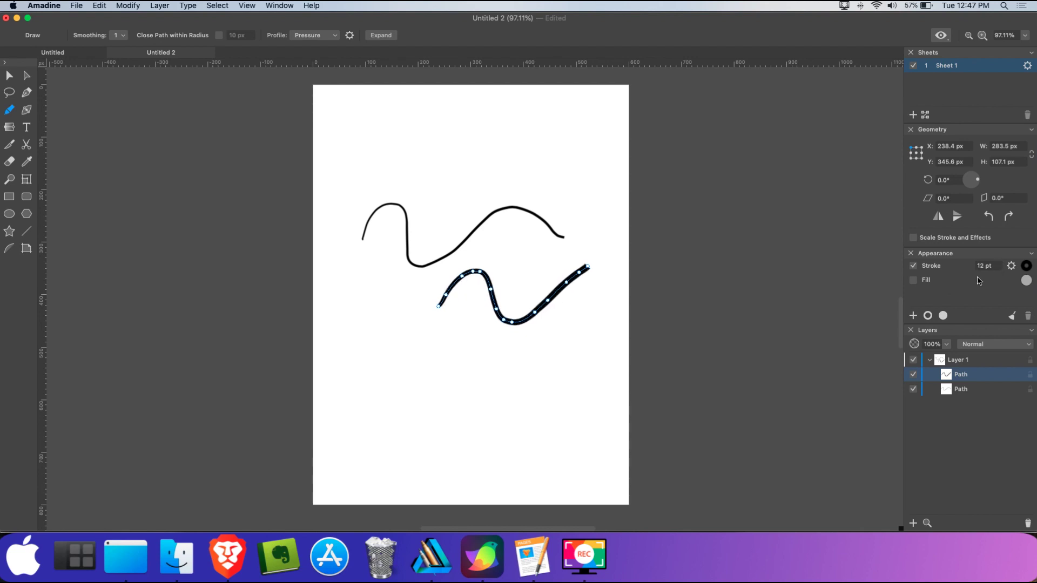
# Set the stroke Profile to Uniform and draw two more wavy strokes, zoomed in
pyautogui.click(329, 36)
pyautogui.click(327, 26)
pyautogui.moveTo(391, 153)
pyautogui.mouseDown()
pyautogui.moveTo(415, 127)
pyautogui.moveTo(439, 178)
pyautogui.moveTo(540, 127)
pyautogui.mouseUp()
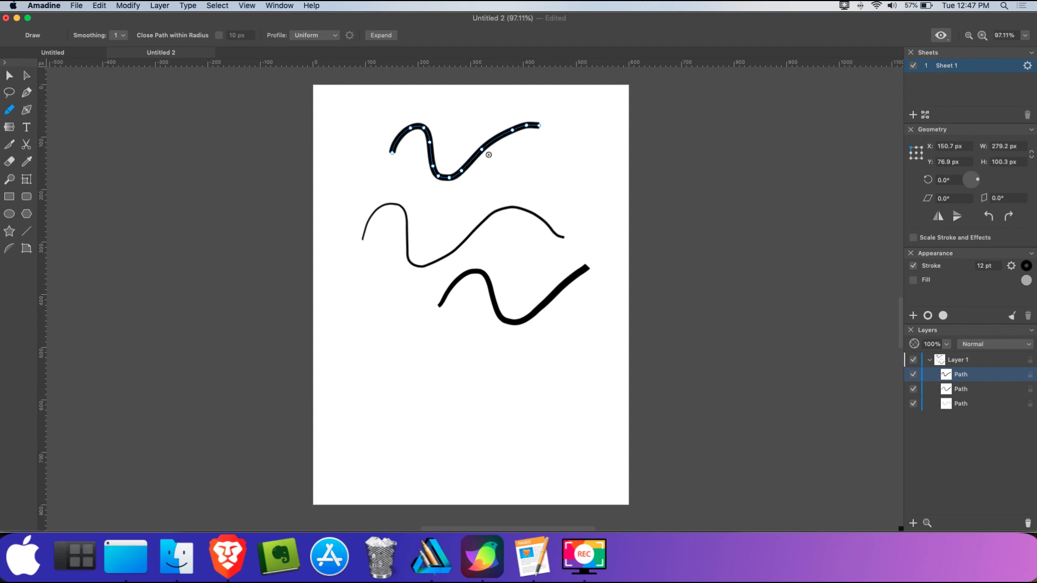
pyautogui.scroll(10, 496, 162)
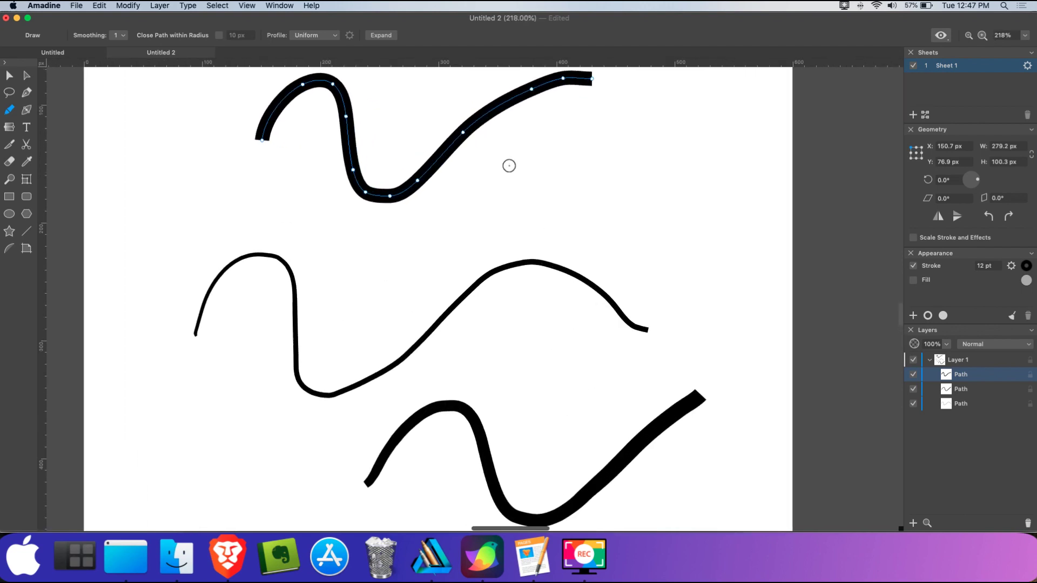
pyautogui.moveTo(509, 229)
pyautogui.mouseDown()
pyautogui.moveTo(541, 197)
pyautogui.moveTo(571, 204)
pyautogui.moveTo(602, 254)
pyautogui.moveTo(684, 245)
pyautogui.moveTo(791, 169)
pyautogui.moveTo(873, 150)
pyautogui.mouseUp()
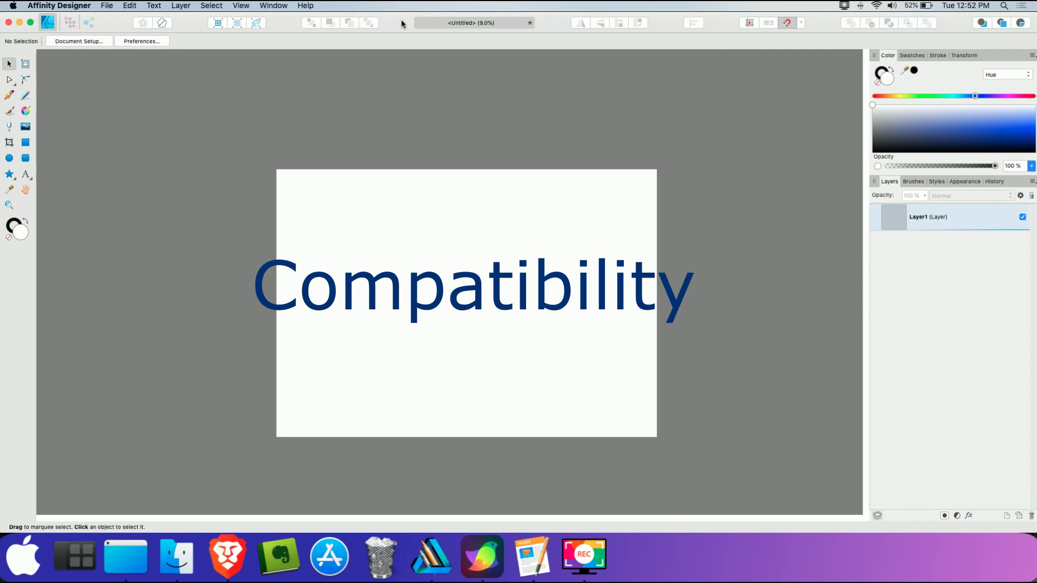
# In Affinity Designer, try the Pencil (N), check the extra shapes flyout, and enter Pixel persona
pyautogui.press('n')
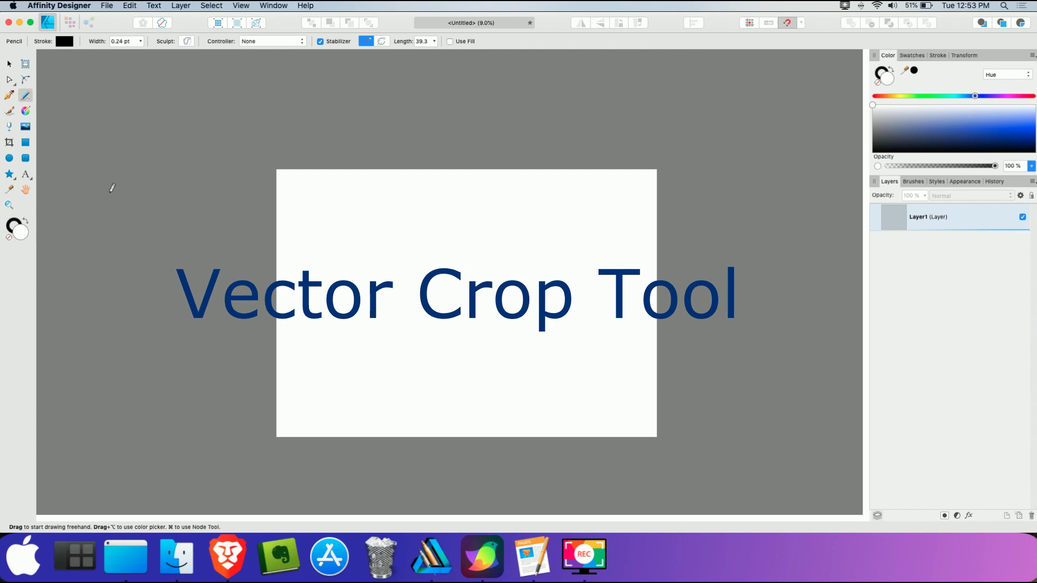
pyautogui.click(10, 174)
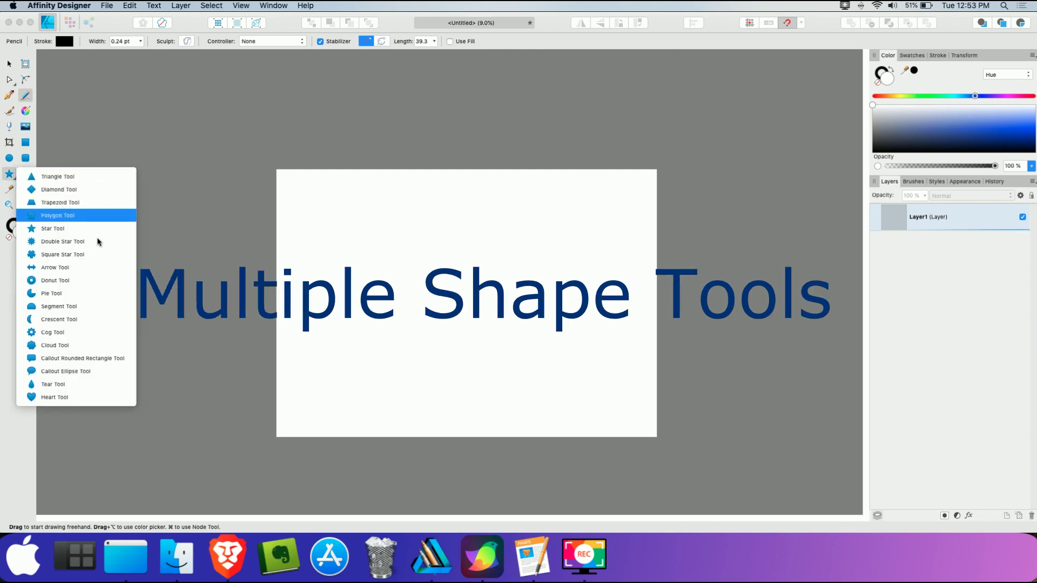
pyautogui.click(60, 72)
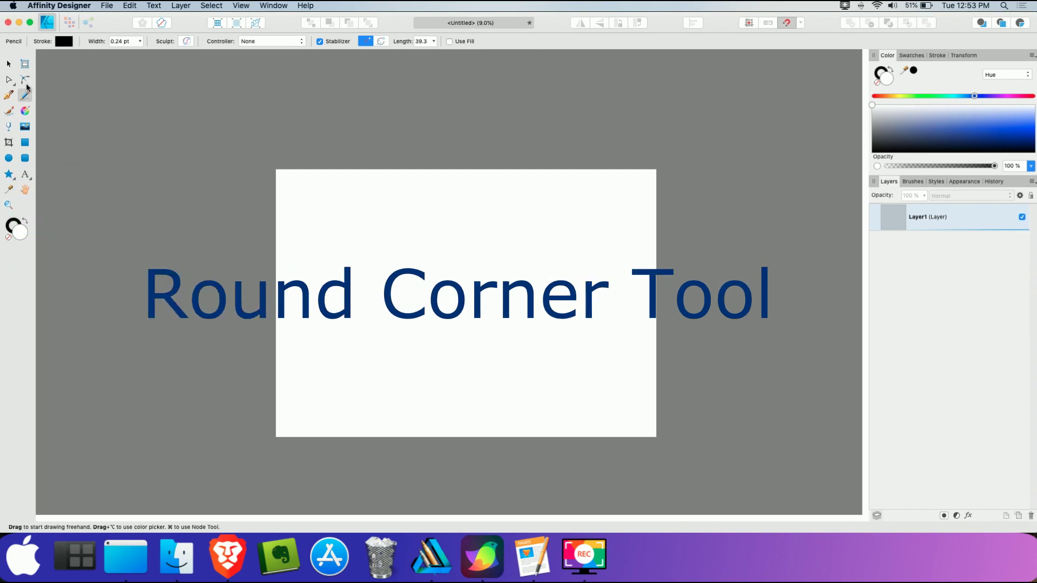
pyautogui.press('super+2')
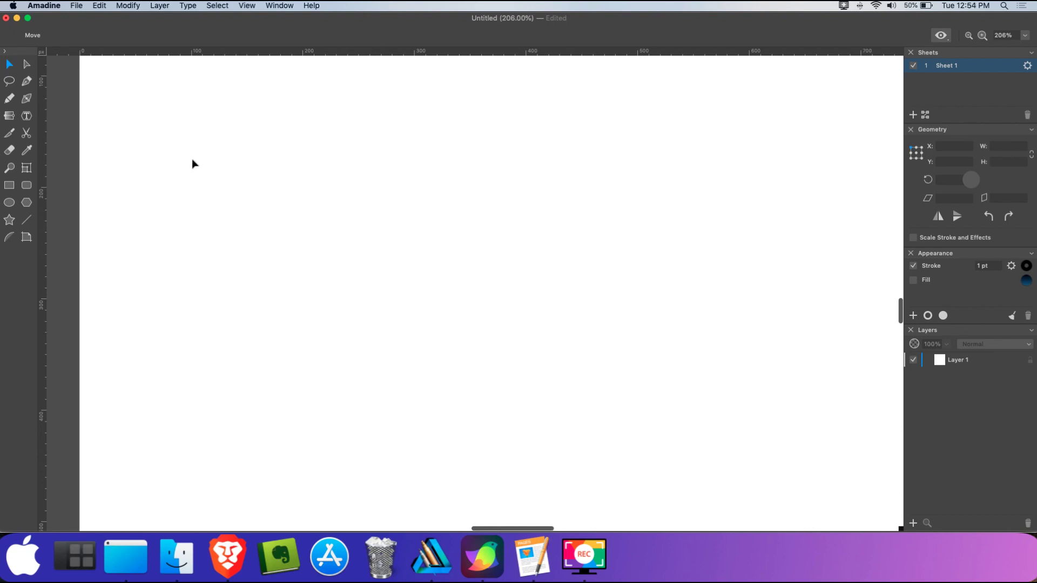
# Try the Path Width, Knife and Eraser tools in turn on the empty sheet
pyautogui.click(28, 100)
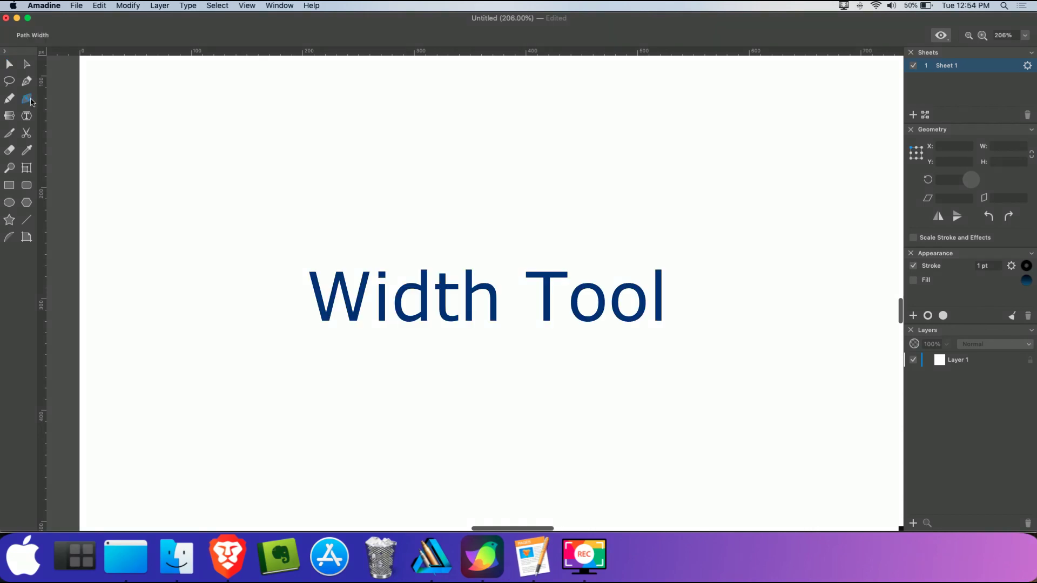
pyautogui.click(10, 135)
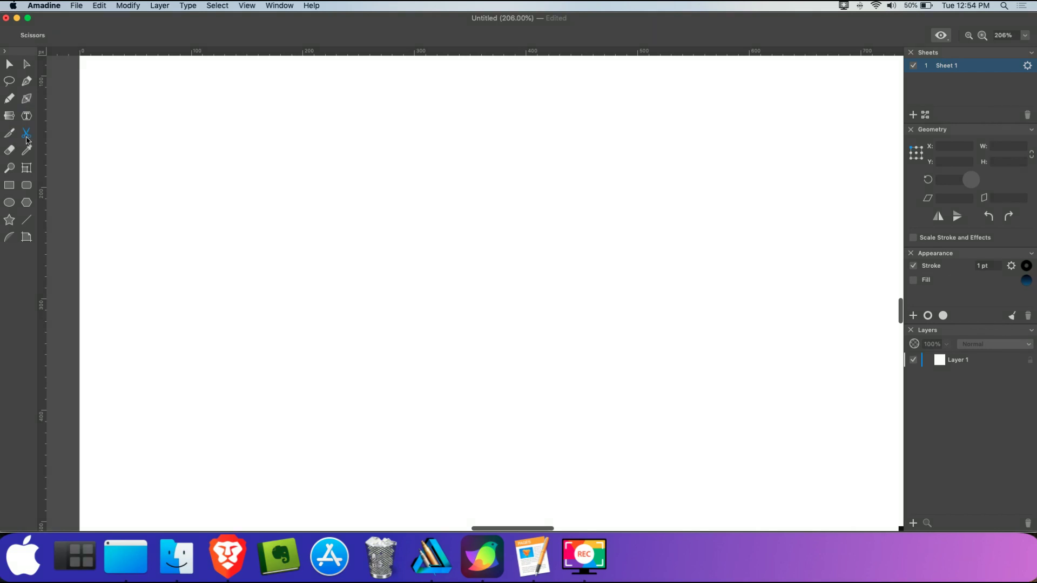
pyautogui.click(12, 150)
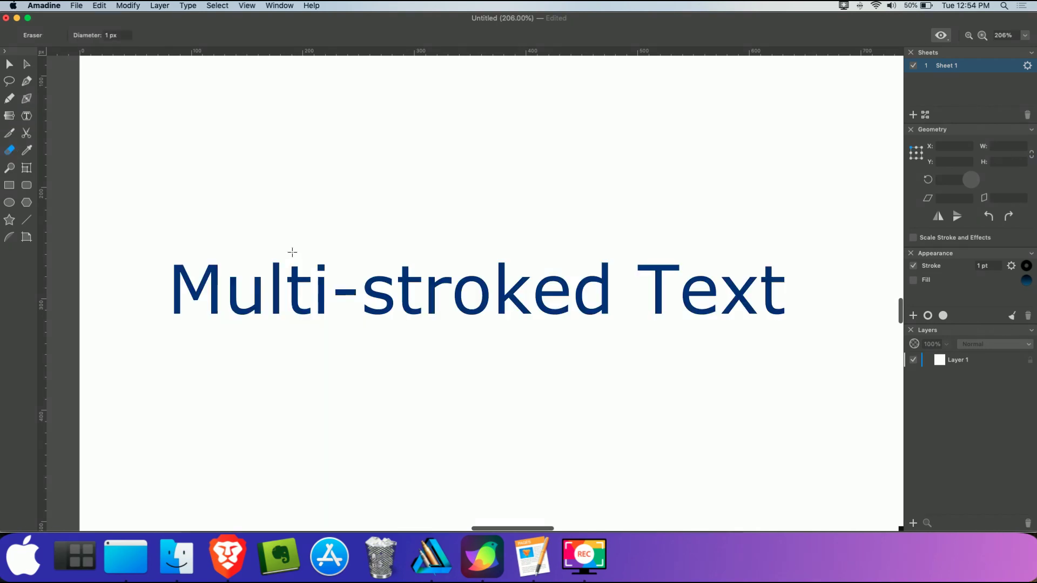